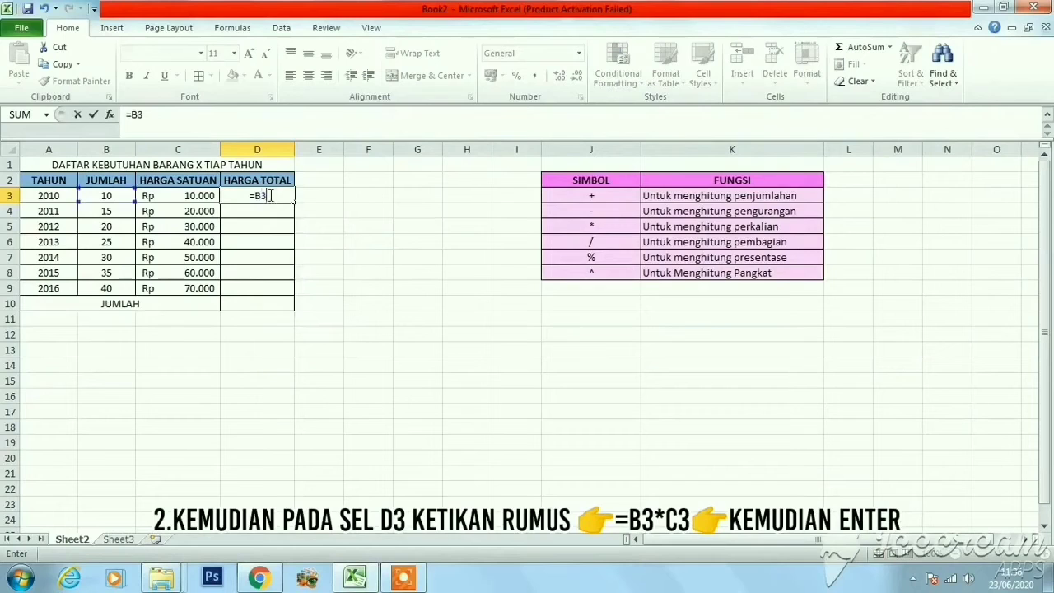
# Complete the formula =B3*C3 in cell D3 and copy it down the HARGA TOTAL column through D9
pyautogui.write('*C3')
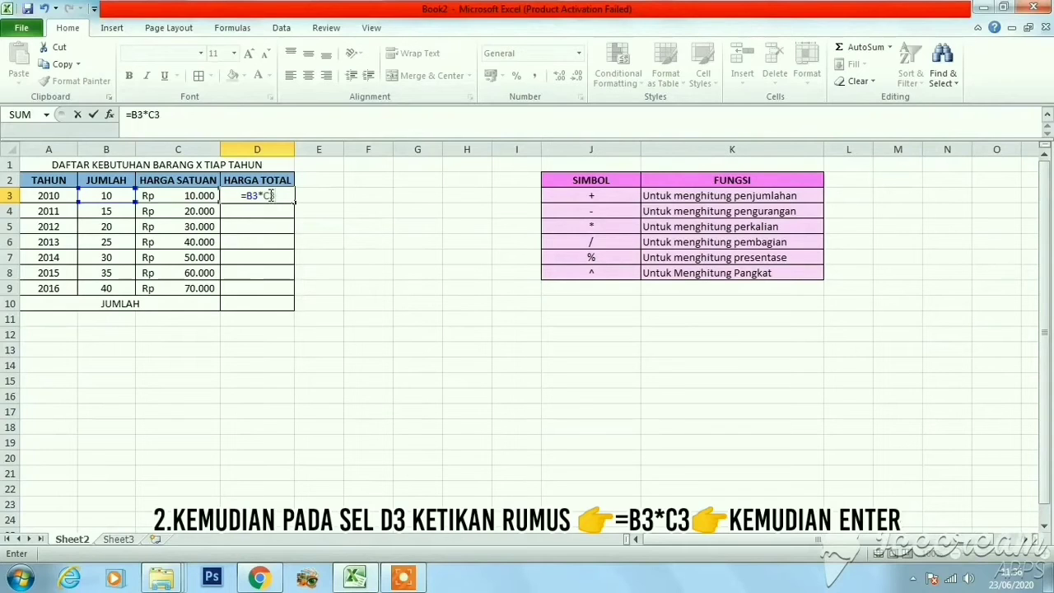
pyautogui.press('Return')
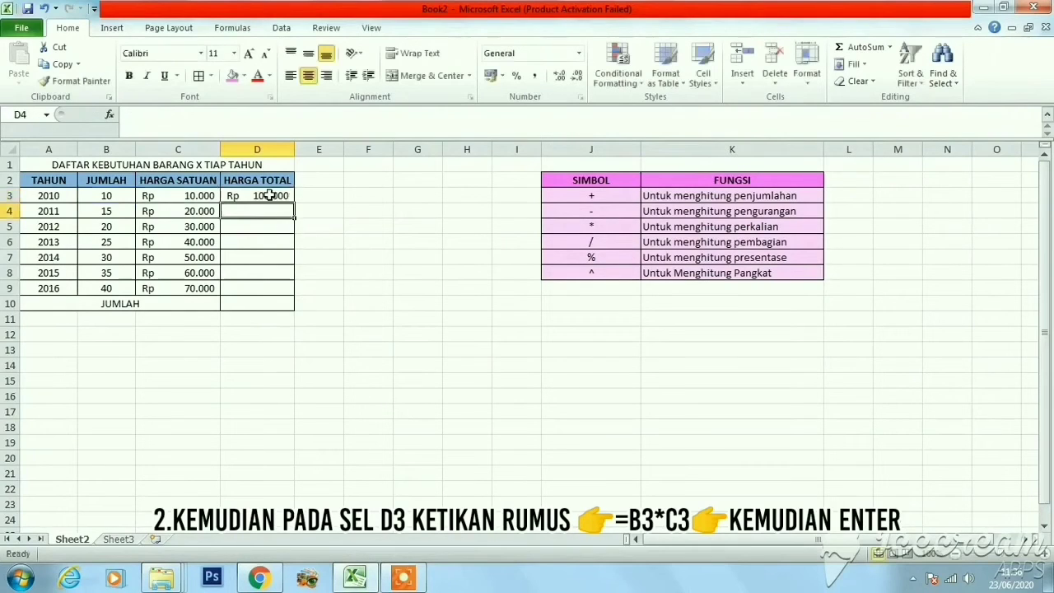
pyautogui.click(280, 195)
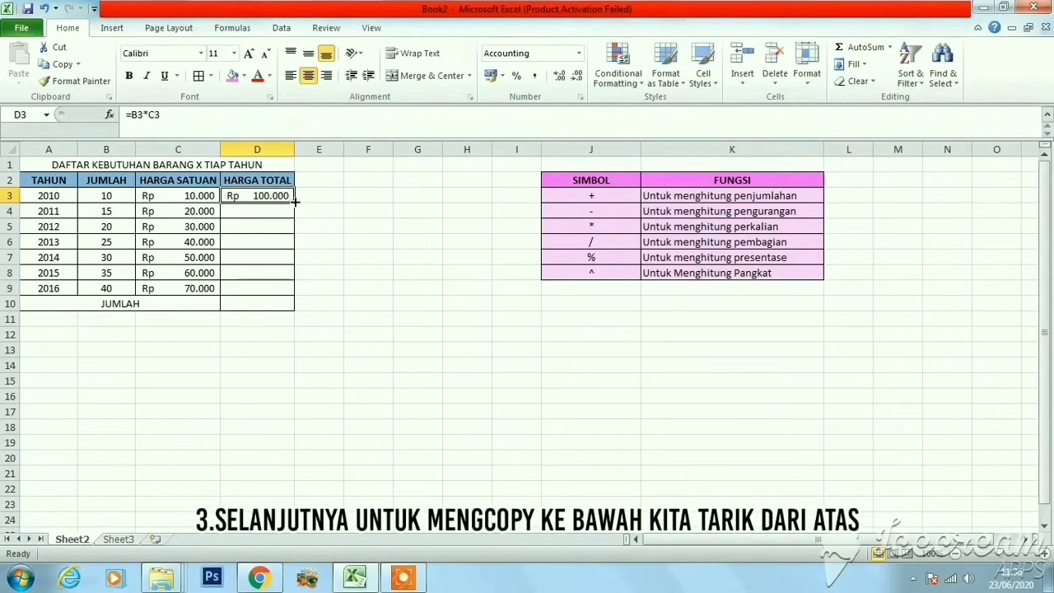
pyautogui.moveTo(294, 201); pyautogui.dragTo(294, 294)
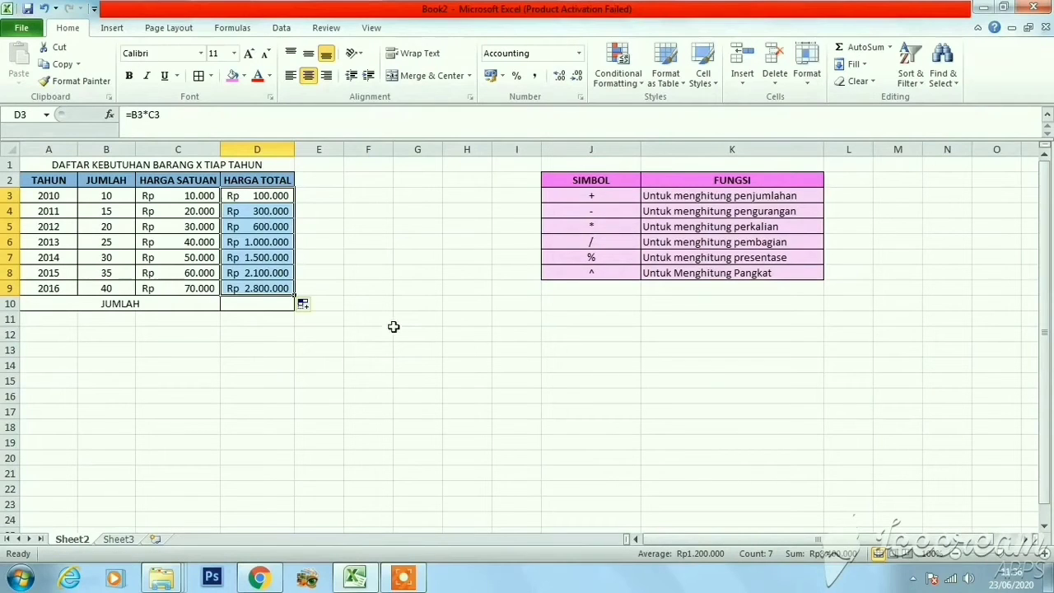
# Enter the formula =SUM(D3:D9) in cell D10 to total the HARGA TOTAL column
pyautogui.click(254, 304)
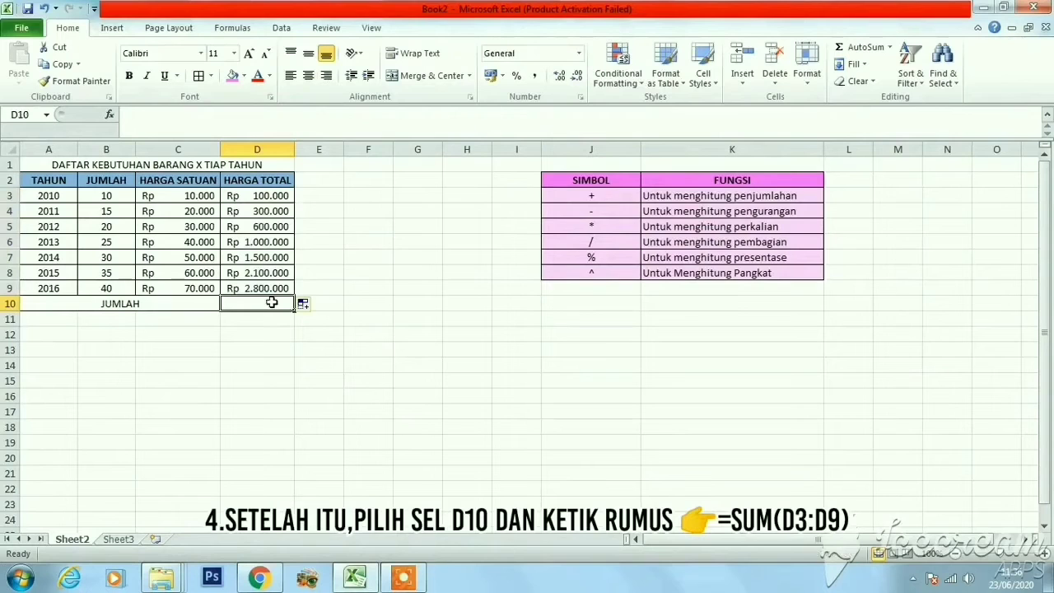
pyautogui.write('=')
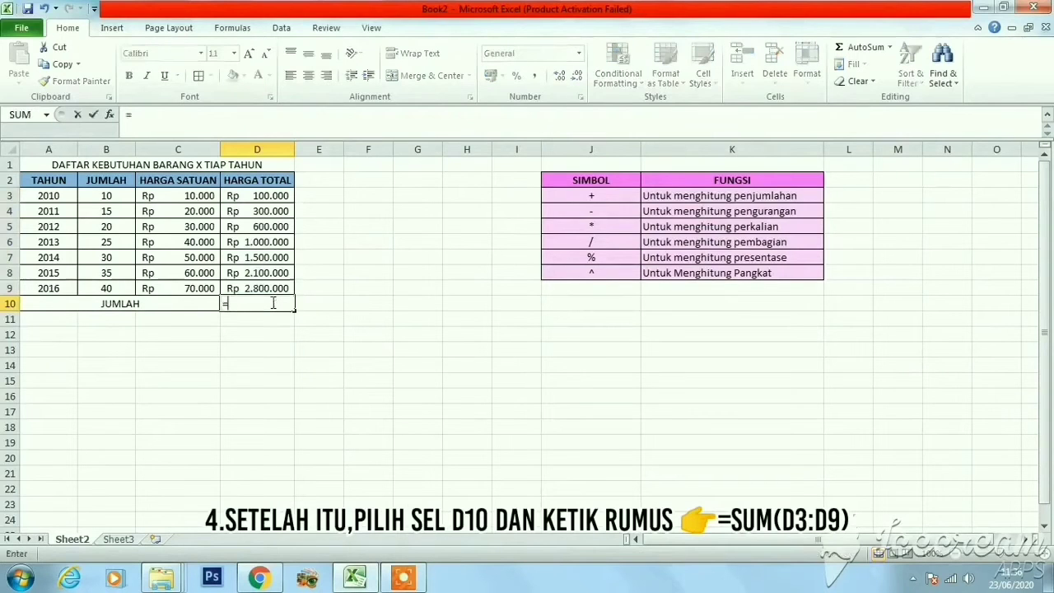
pyautogui.write('SUM')
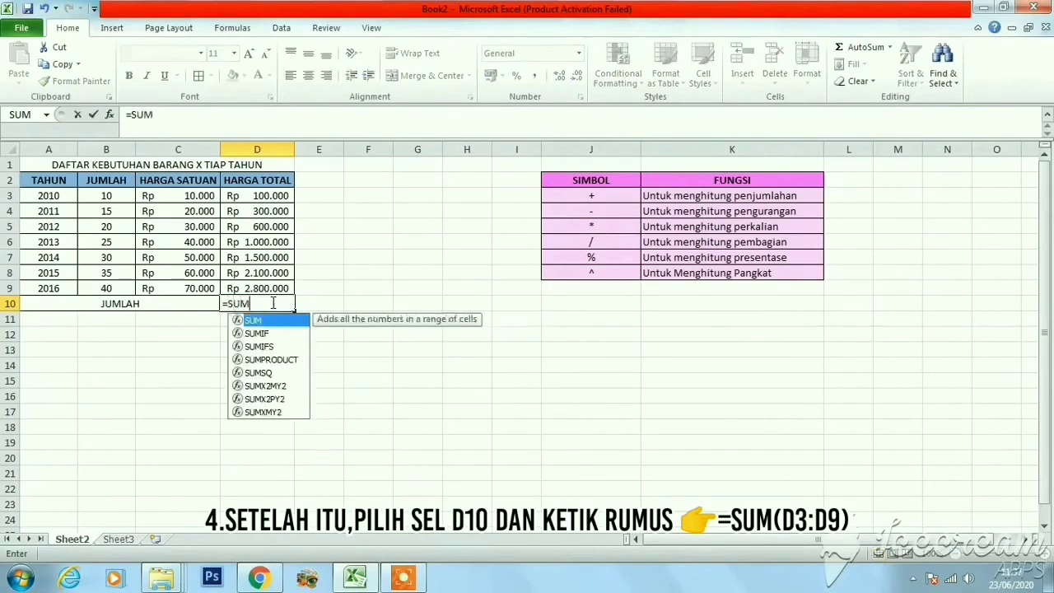
pyautogui.write('(')
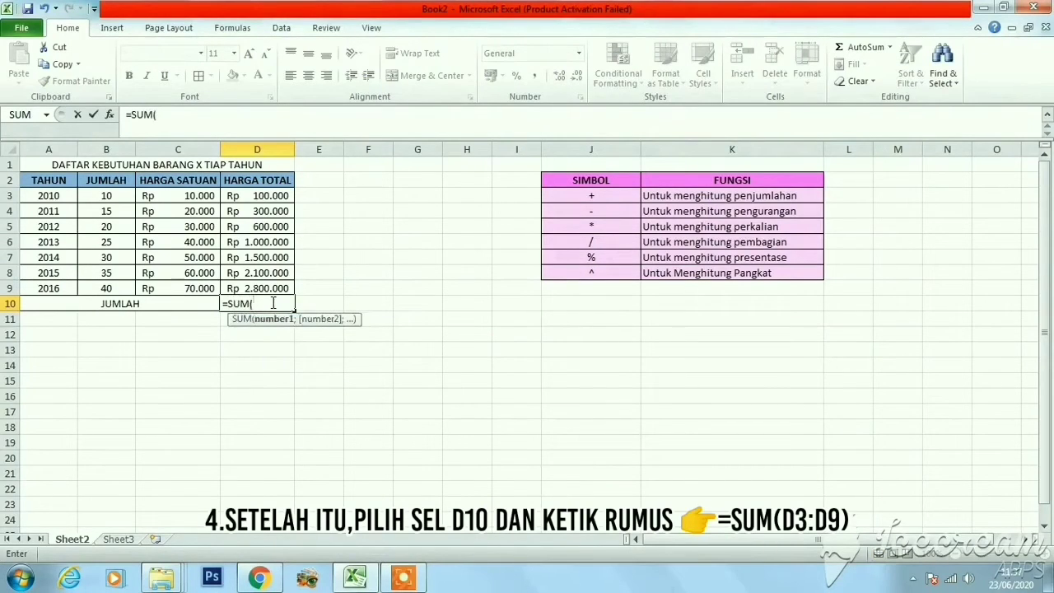
pyautogui.write('D3:D9)')
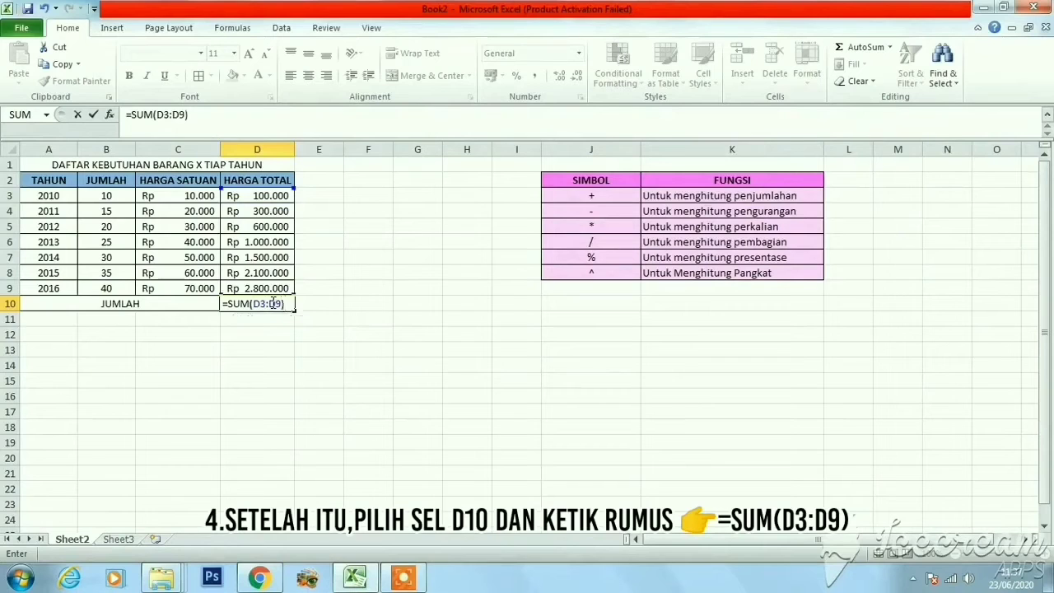
pyautogui.press('Return')
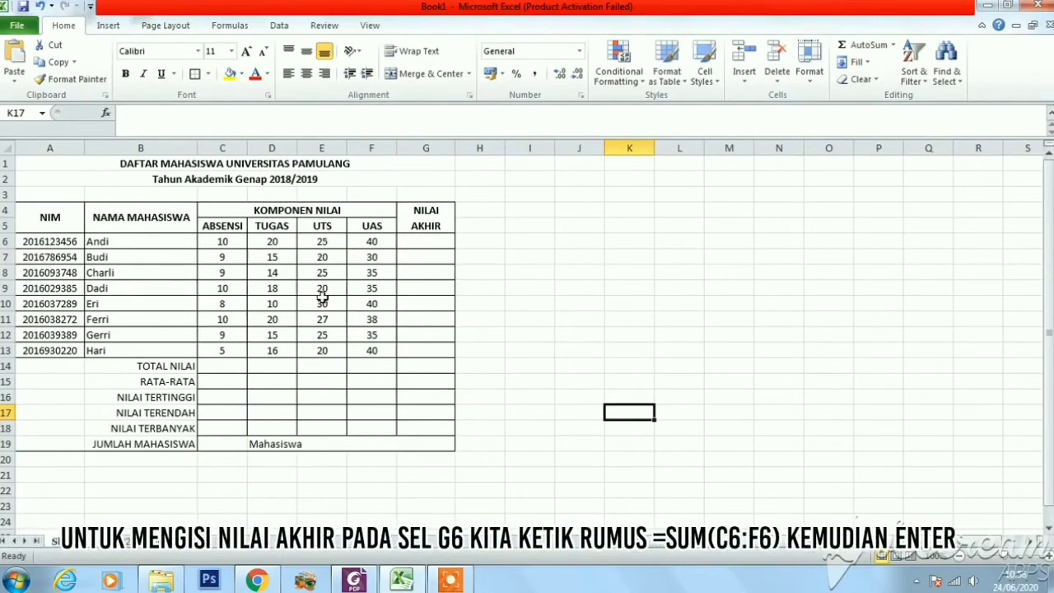
# Enter the formula =SUM(C6:F6) in cell G6 for the first student's NILAI AKHIR
pyautogui.click(426, 242)
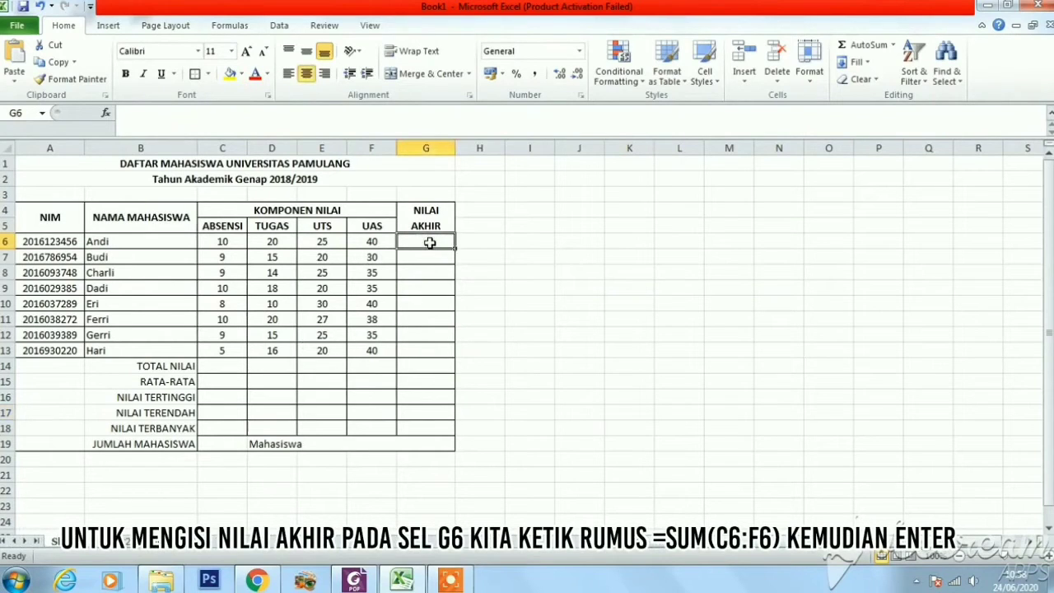
pyautogui.write('=')
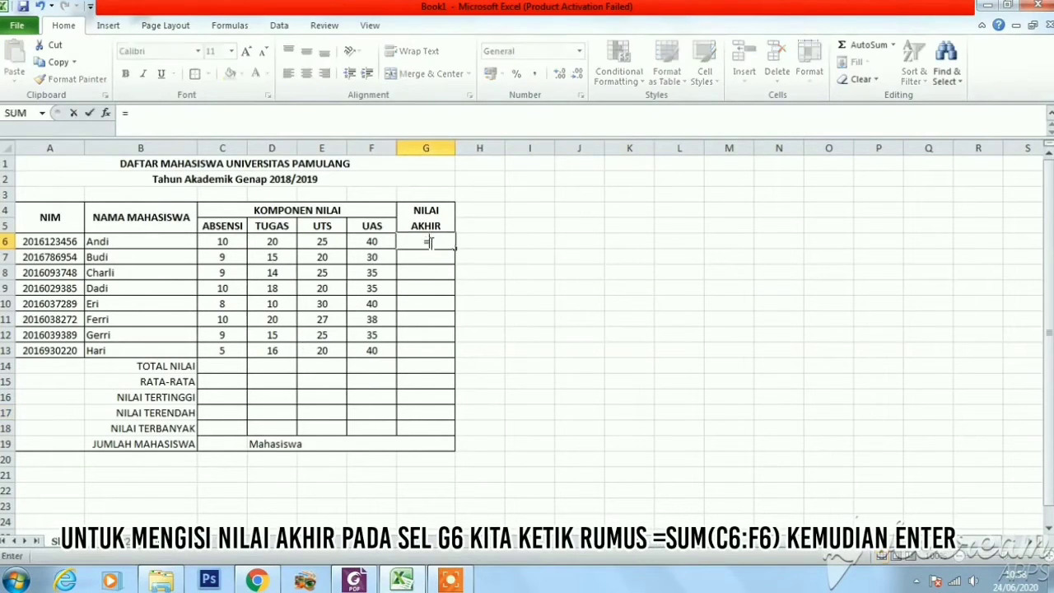
pyautogui.write('SUM')
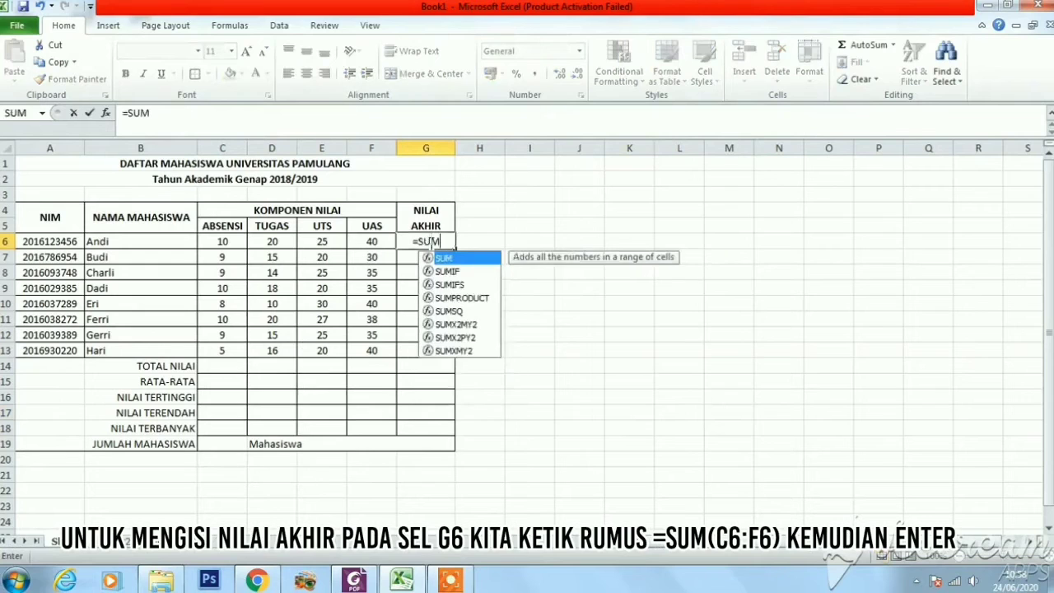
pyautogui.write('(')
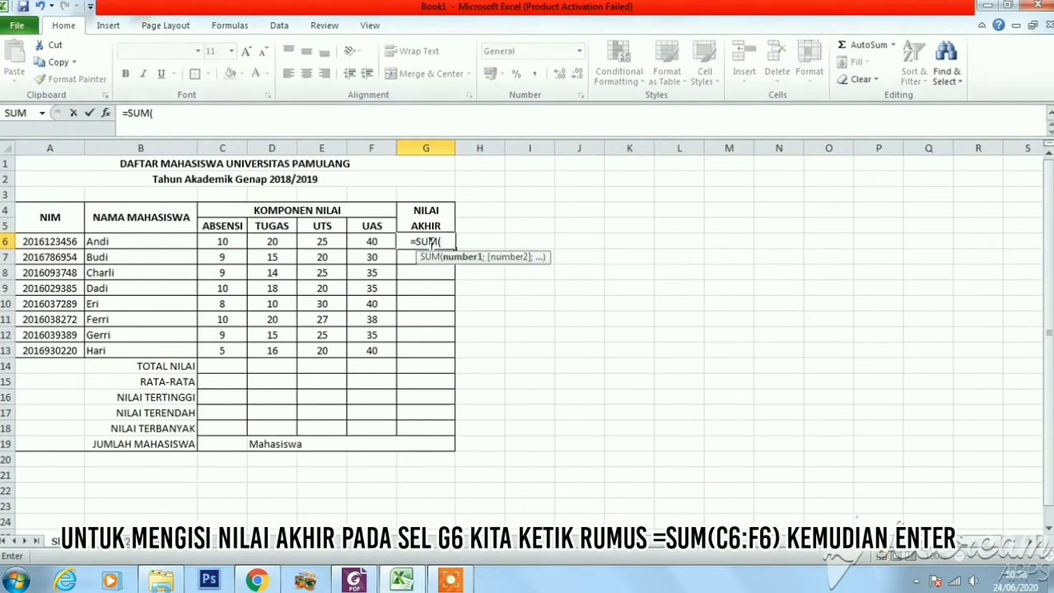
pyautogui.write('C')
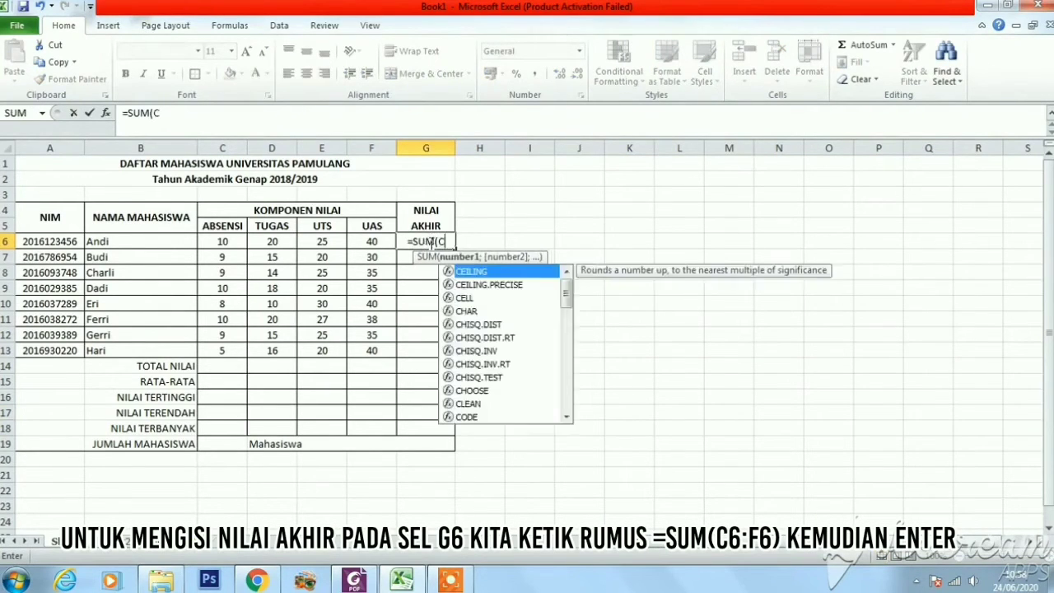
pyautogui.write('6:F6')
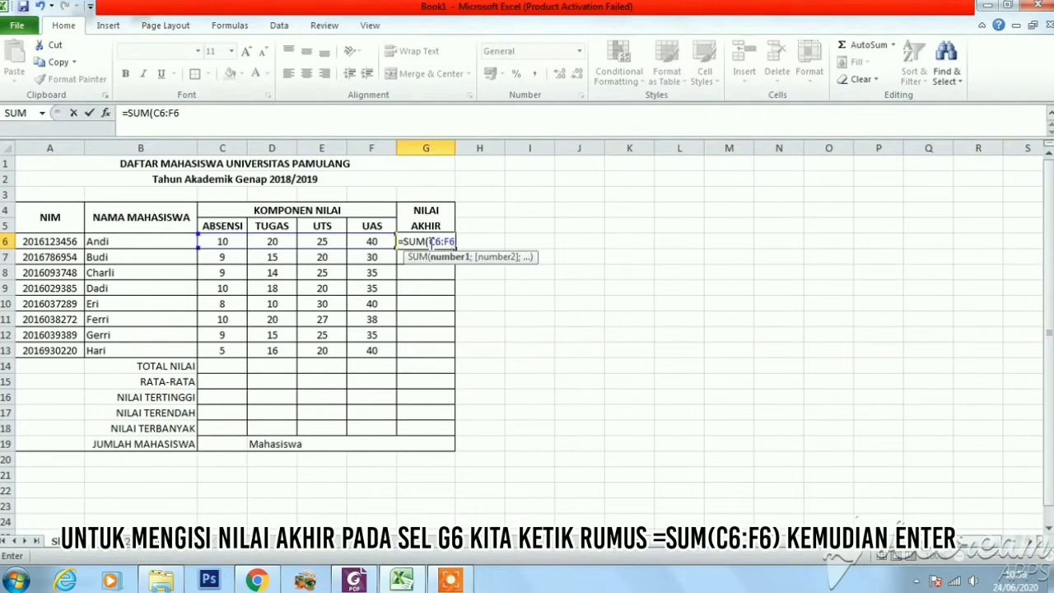
pyautogui.write(')')
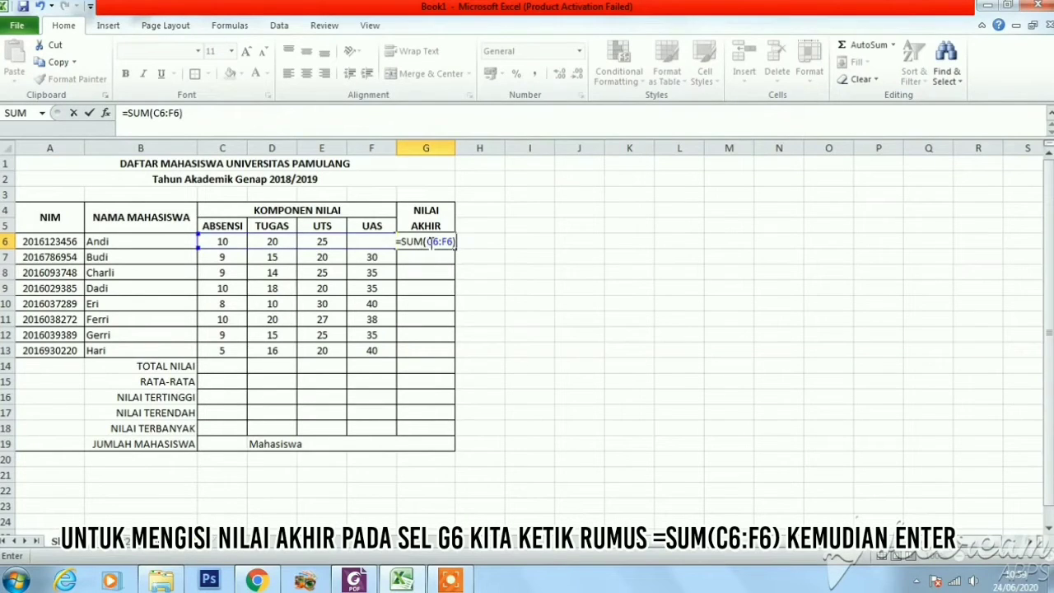
pyautogui.press('BackSpace')
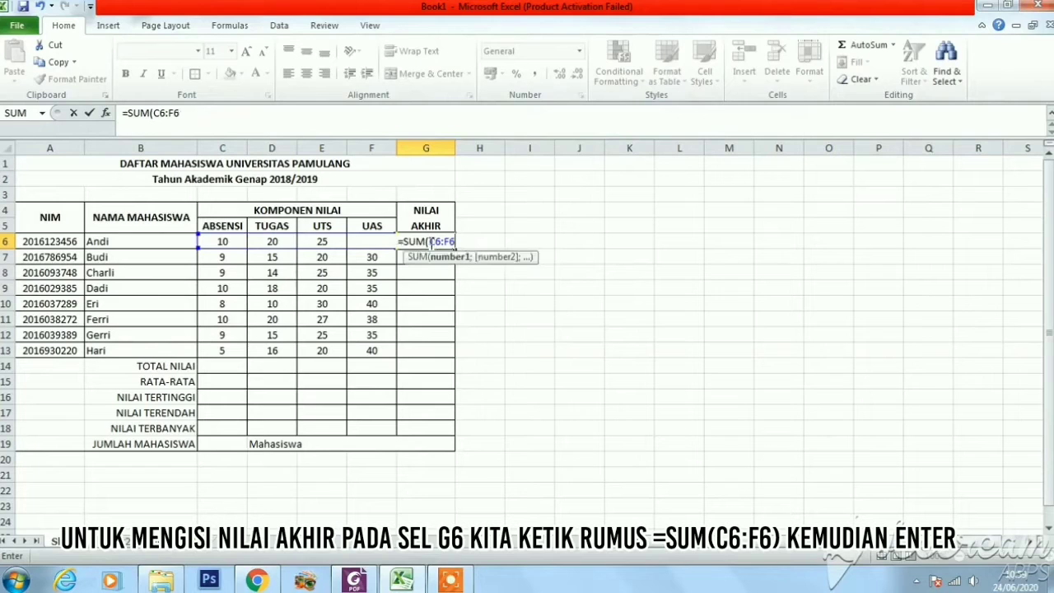
pyautogui.write(')')
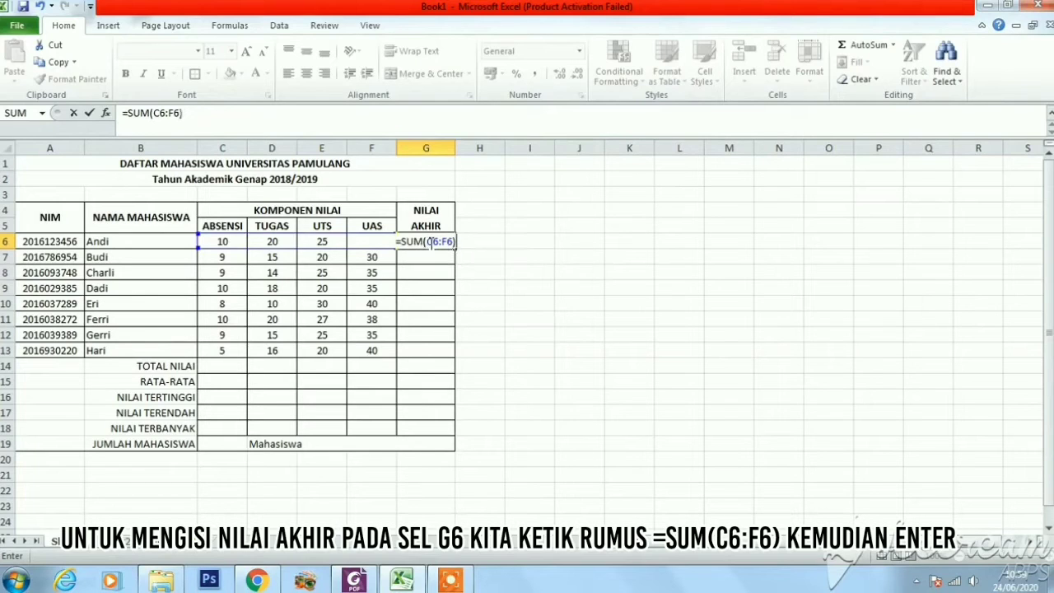
pyautogui.press('Return')
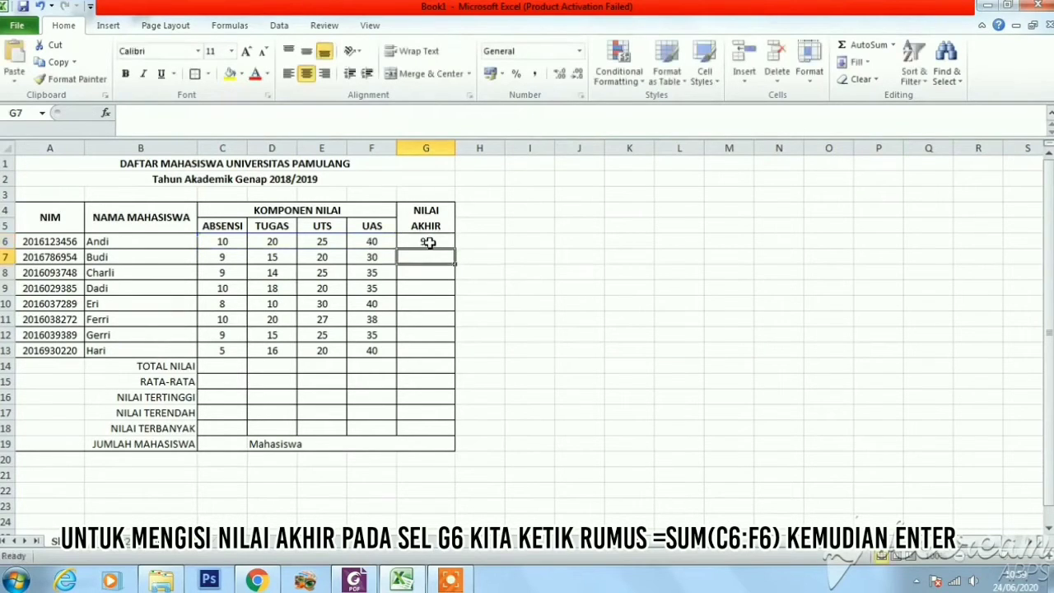
# Copy the NILAI AKHIR formula from G6 down through G13 for the remaining students
pyautogui.click(499, 302)
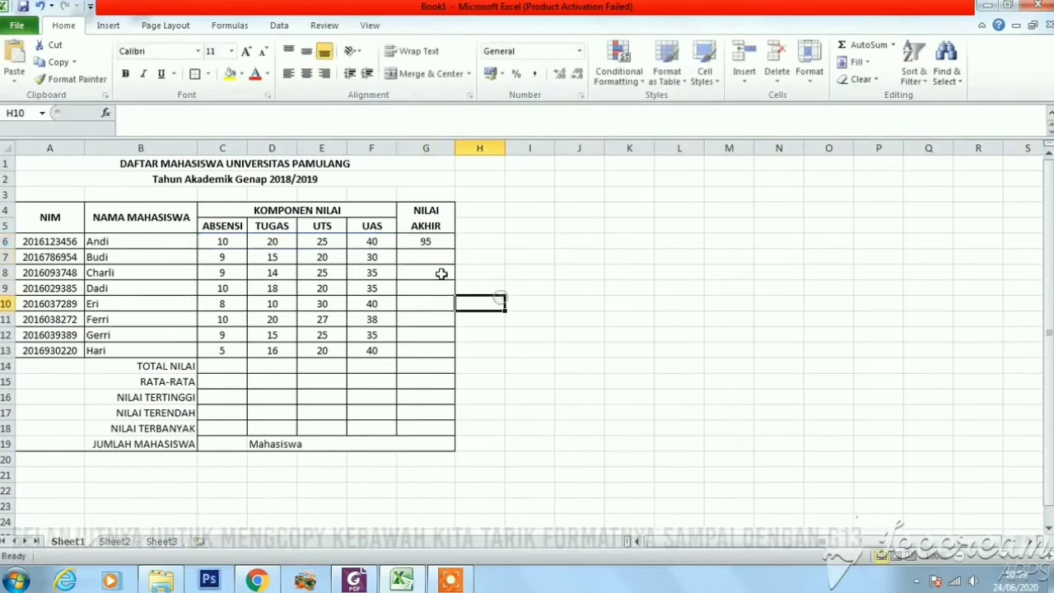
pyautogui.click(439, 241)
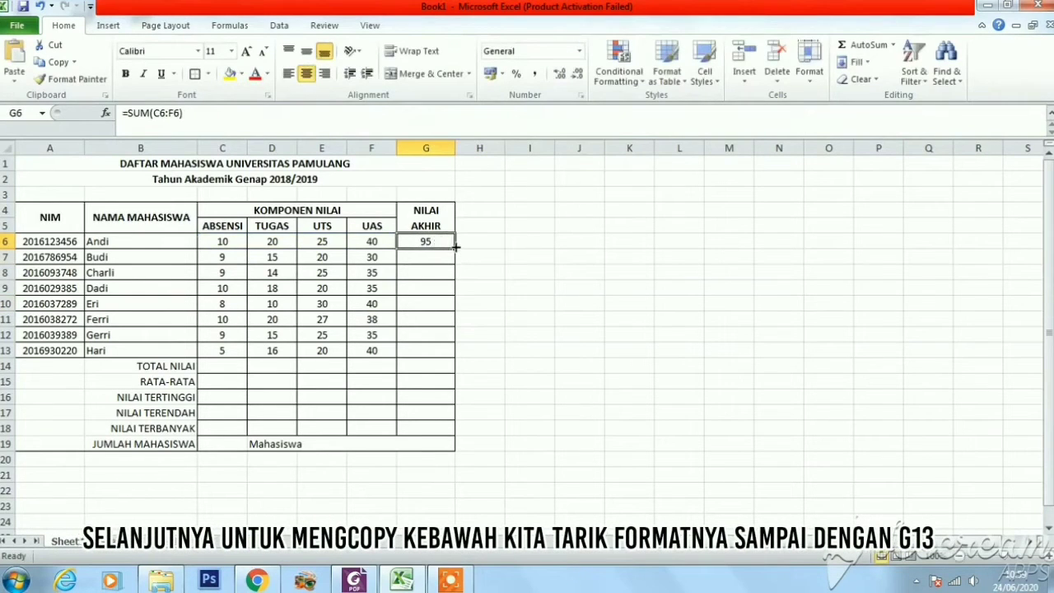
pyautogui.moveTo(456, 245); pyautogui.dragTo(455, 246)
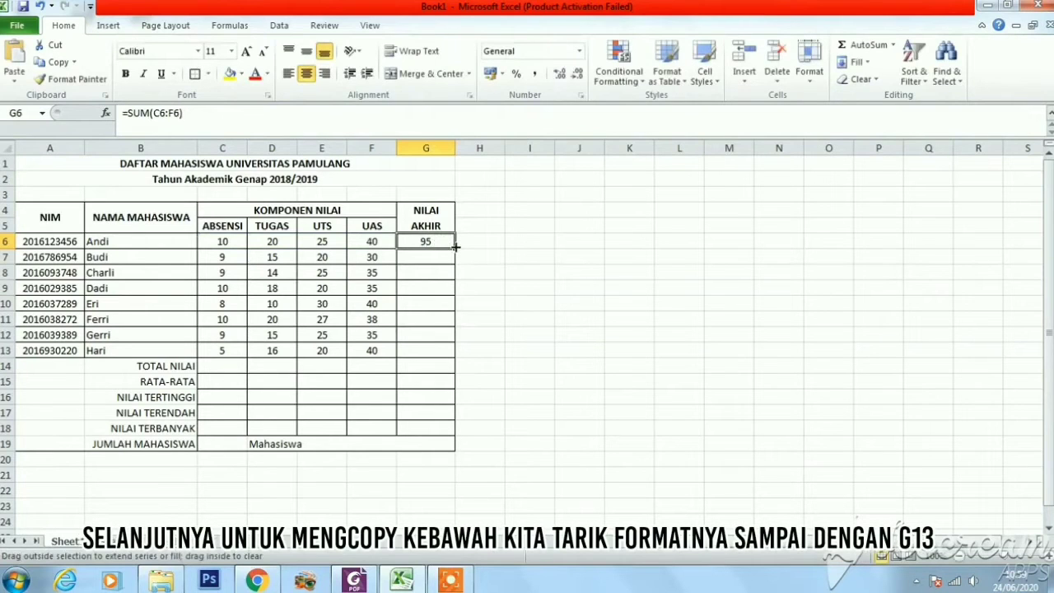
pyautogui.moveTo(455, 245); pyautogui.dragTo(447, 352)
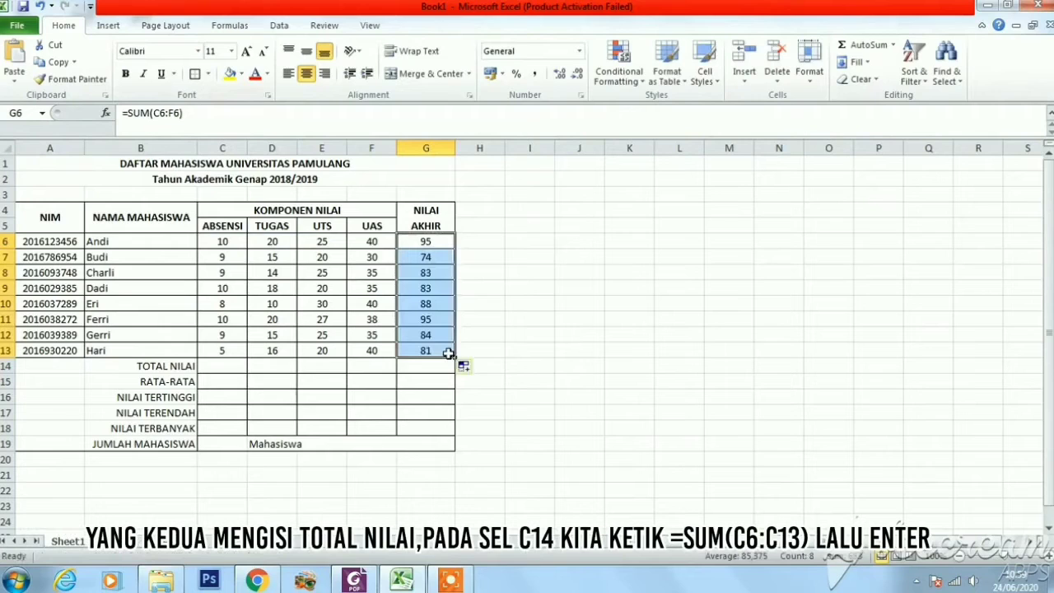
pyautogui.click(494, 366)
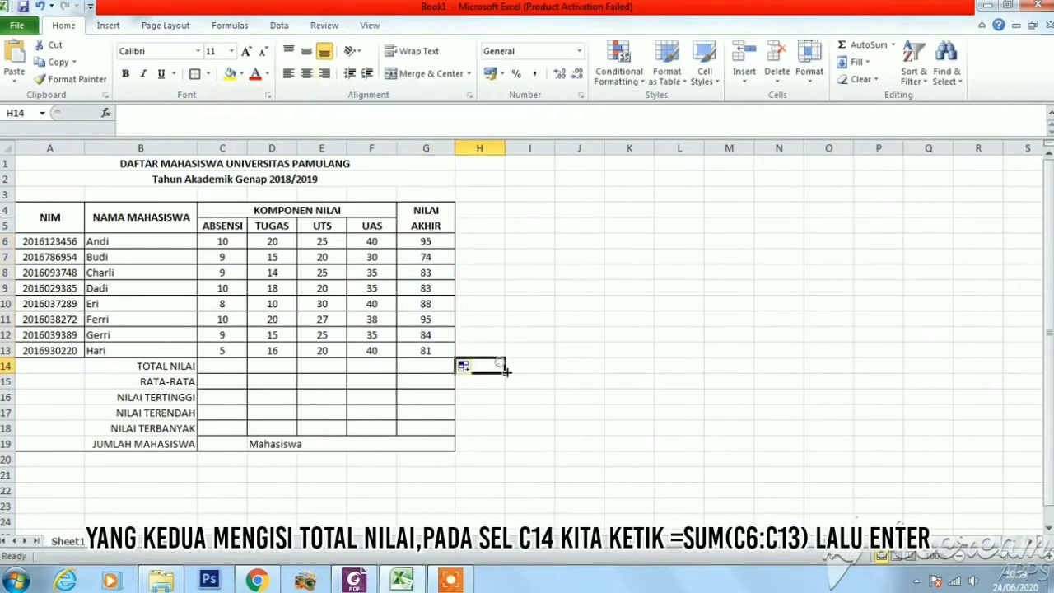
# Enter the formula =SUM(C6:C13) in cell C14 as the TOTAL NILAI of the ABSENSI column
pyautogui.click(221, 363)
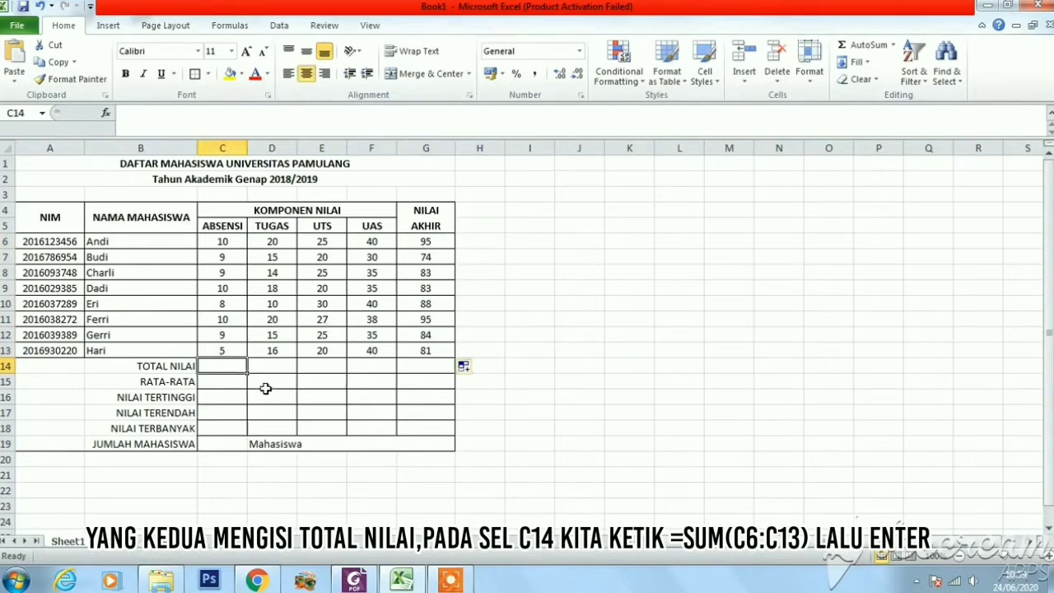
pyautogui.write('=S')
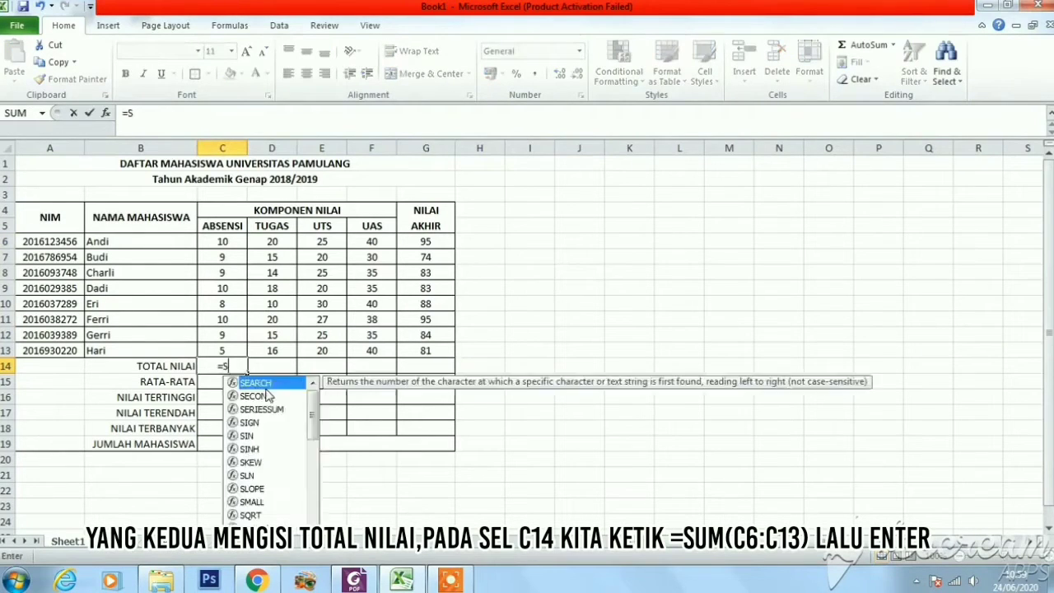
pyautogui.write('UM(')
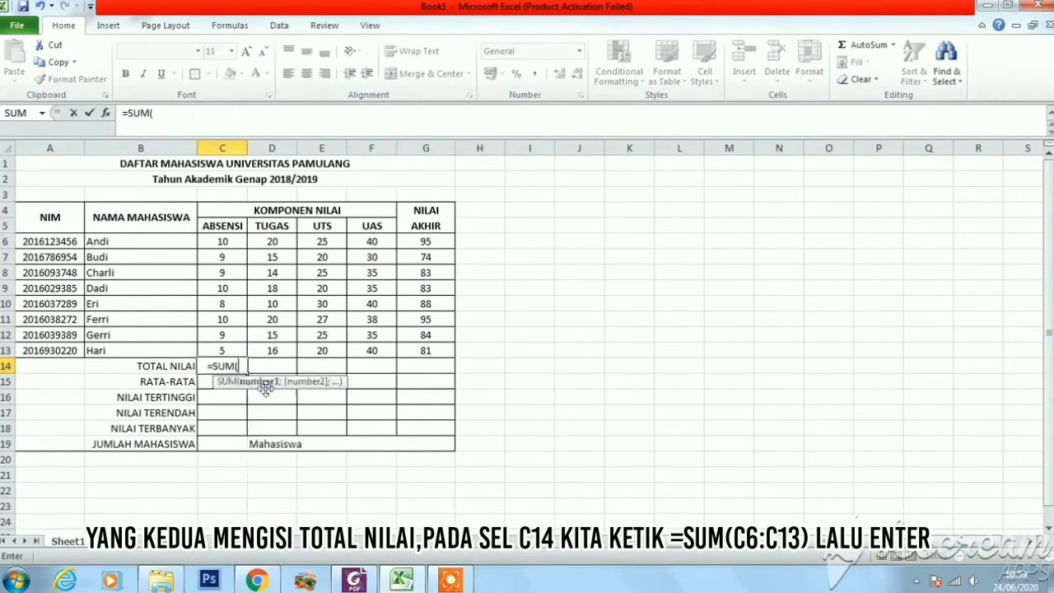
pyautogui.press('BackSpace')
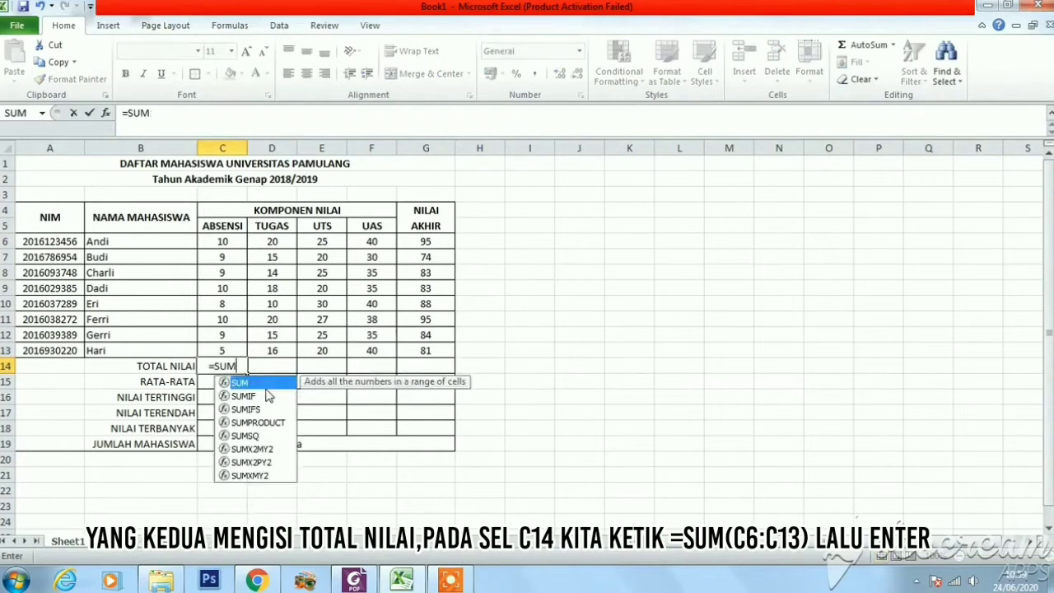
pyautogui.write('(C6')
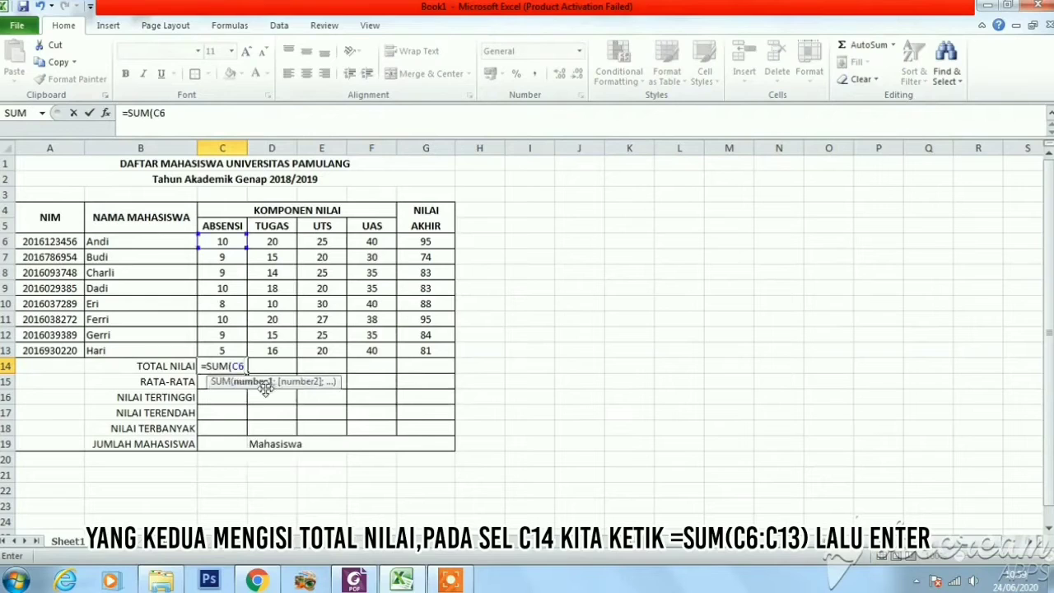
pyautogui.write(':')
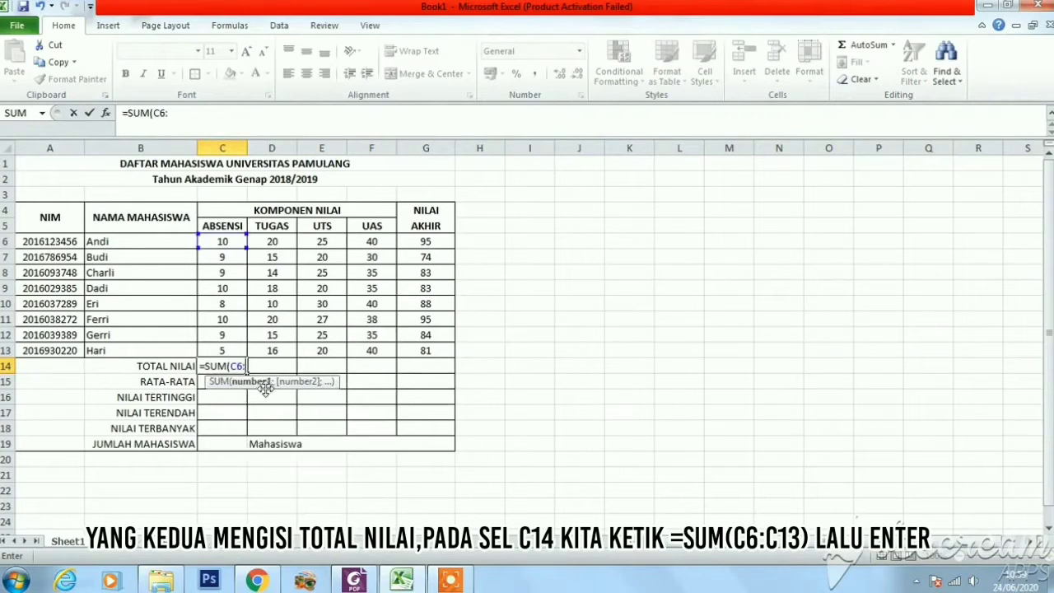
pyautogui.write('C')
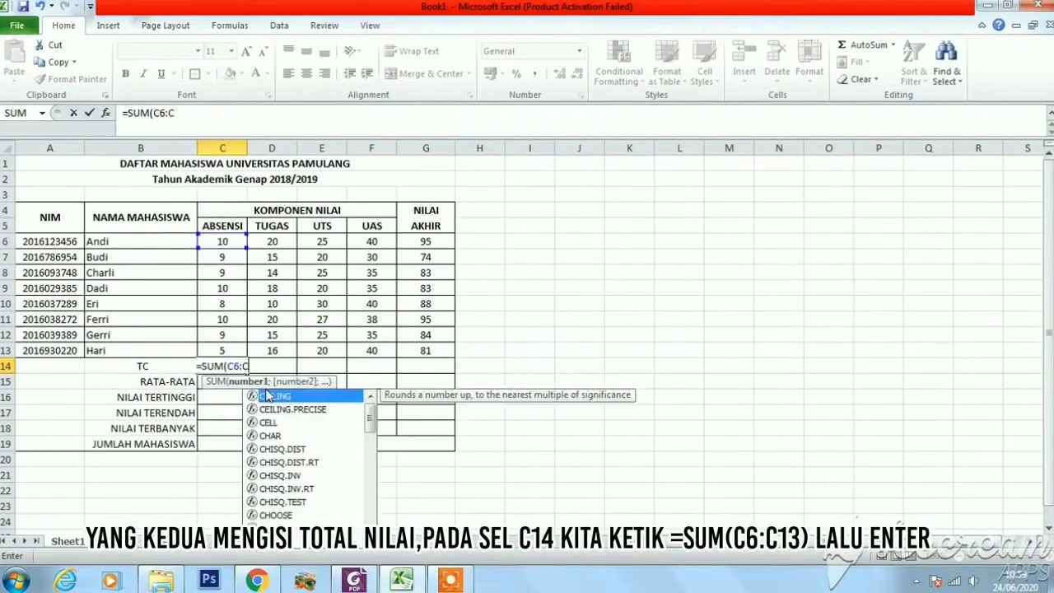
pyautogui.write('13)')
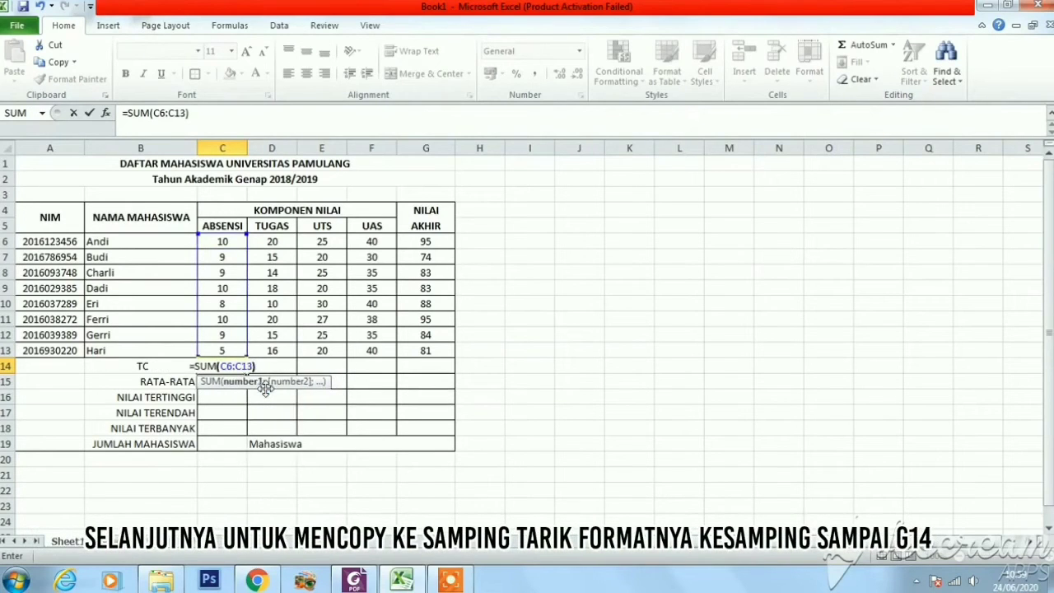
pyautogui.press('Return')
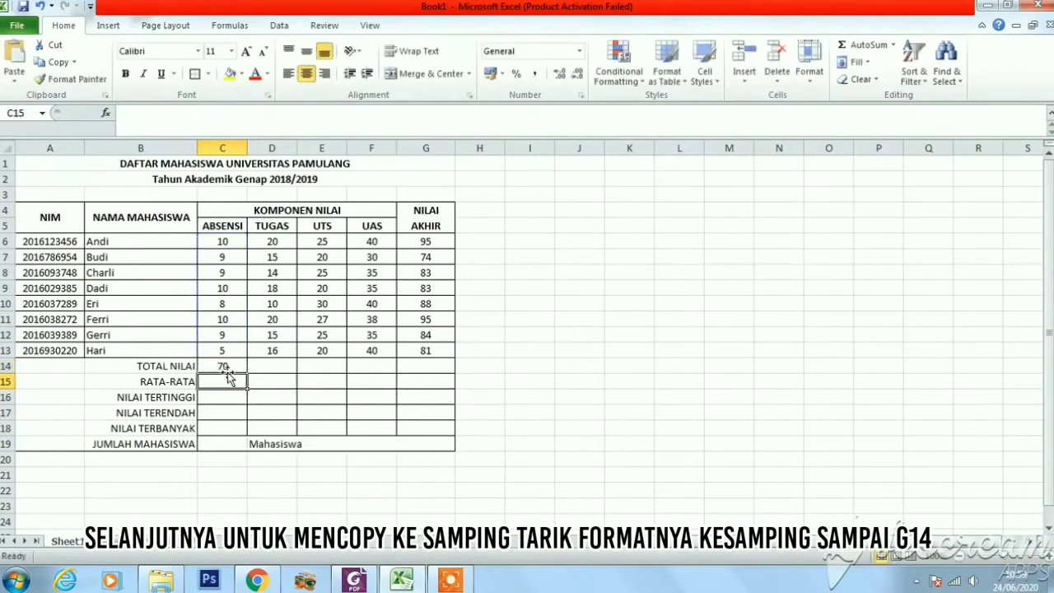
# Copy the TOTAL NILAI formula from C14 across to G14 for the remaining grade columns
pyautogui.click(229, 366)
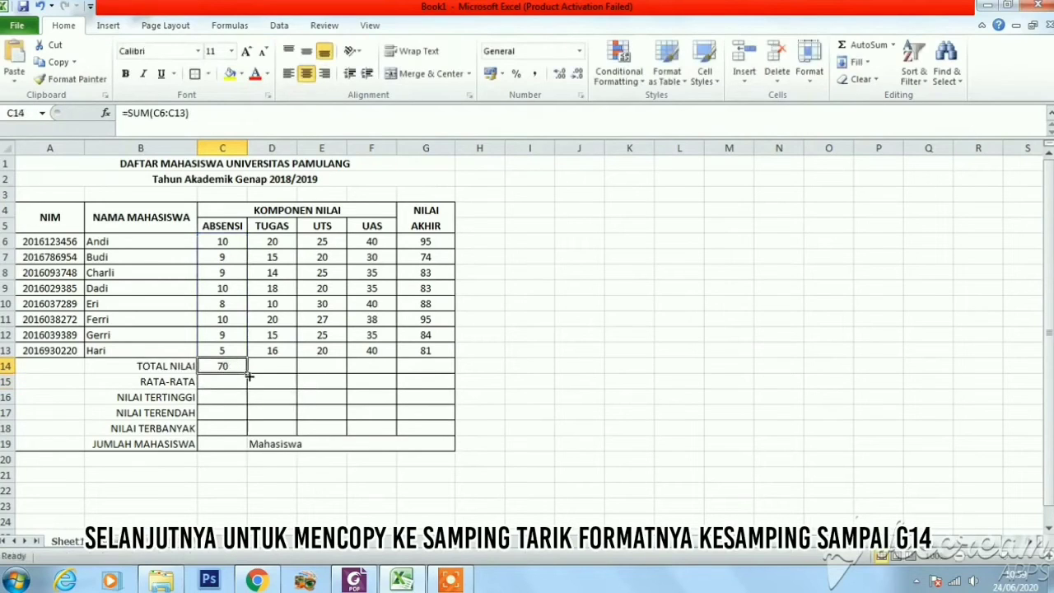
pyautogui.click(257, 400)
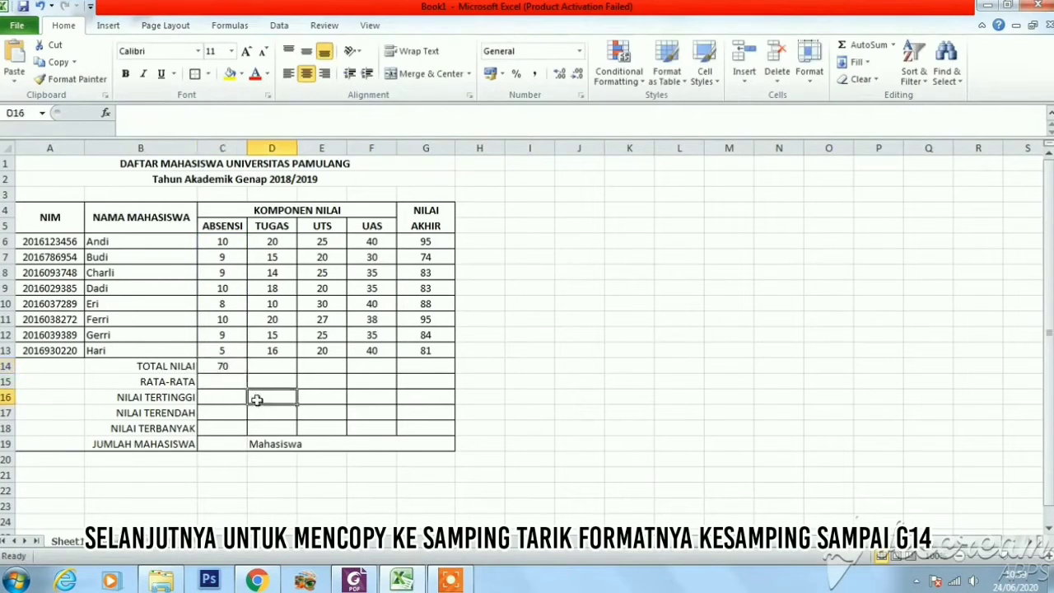
pyautogui.click(235, 366)
pyautogui.moveTo(246, 373); pyautogui.dragTo(432, 370)
pyautogui.click(405, 408)
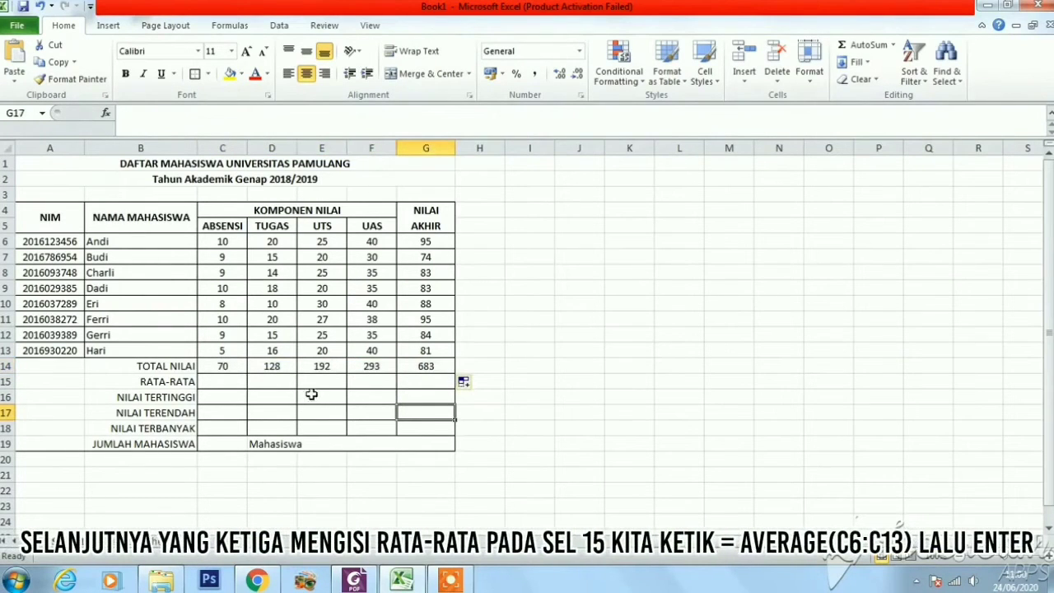
# Enter the formula =AVERAGE(C6:C13) in cell C15 as the RATA-RATA of the ABSENSI column
pyautogui.click(227, 383)
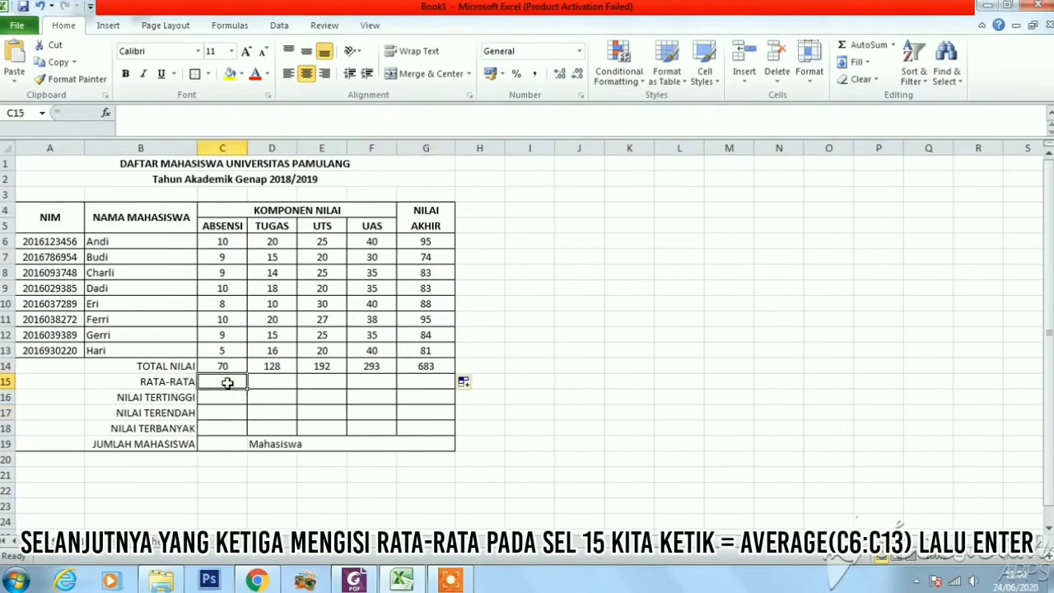
pyautogui.write('=')
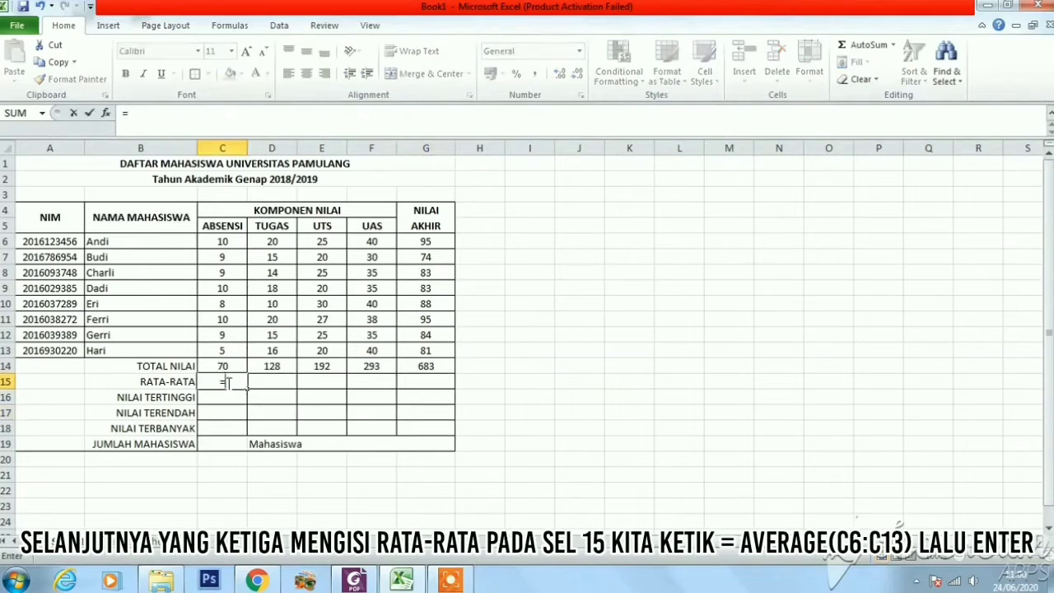
pyautogui.write('AVERAGE')
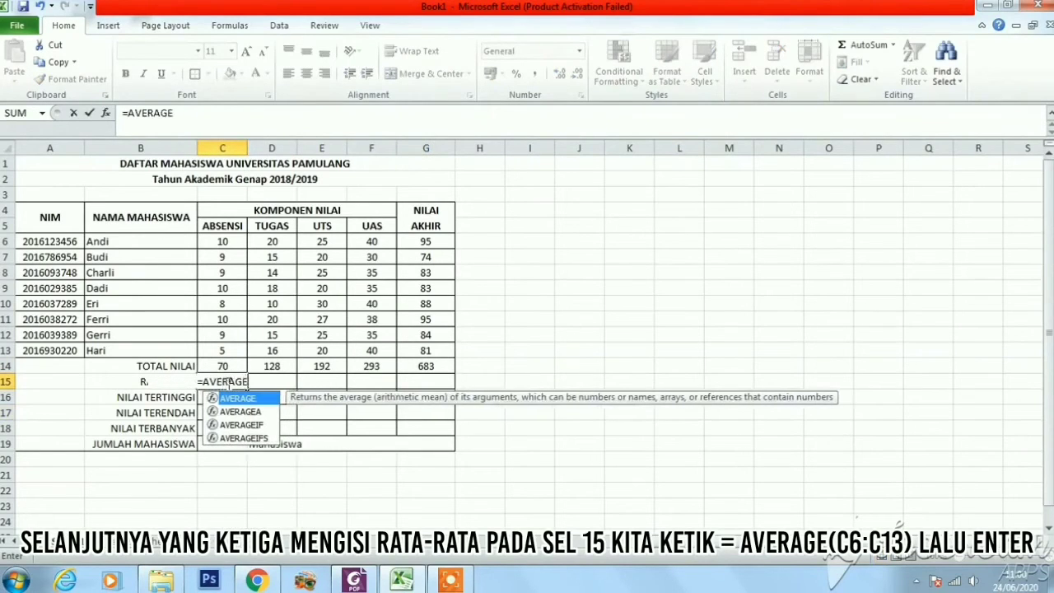
pyautogui.write('(C')
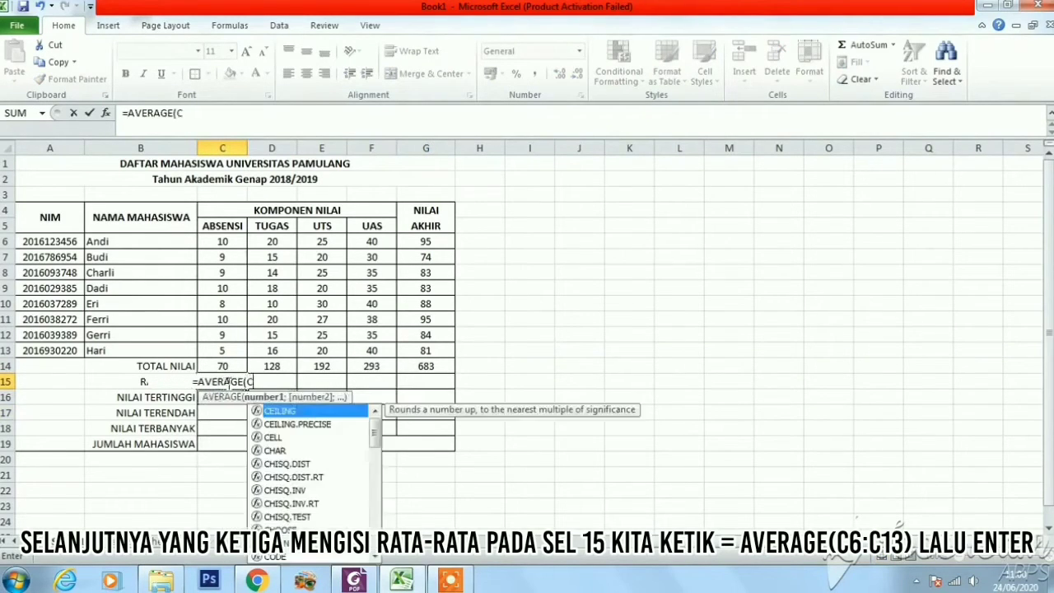
pyautogui.write('6:C13')
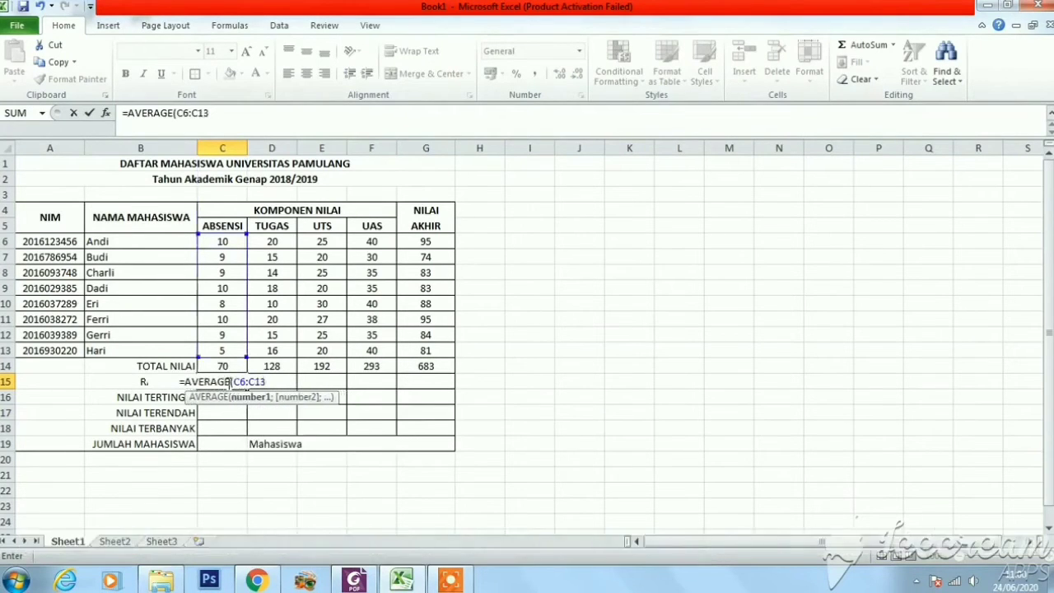
pyautogui.write(')')
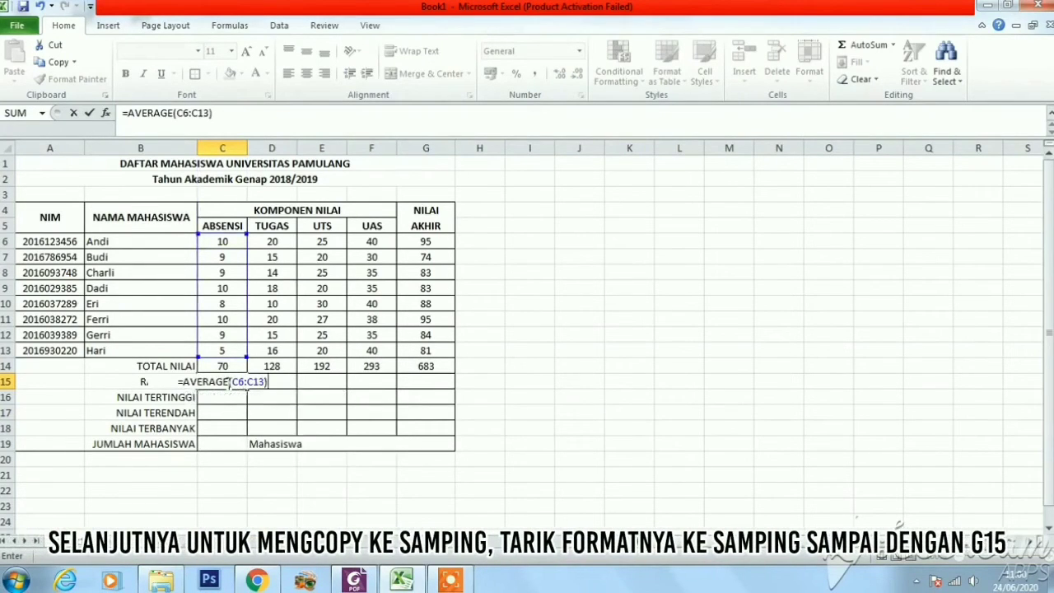
pyautogui.press('Return')
# Copy the RATA-RATA formula from C15 across to G15 for the remaining grade columns
pyautogui.click(227, 382)
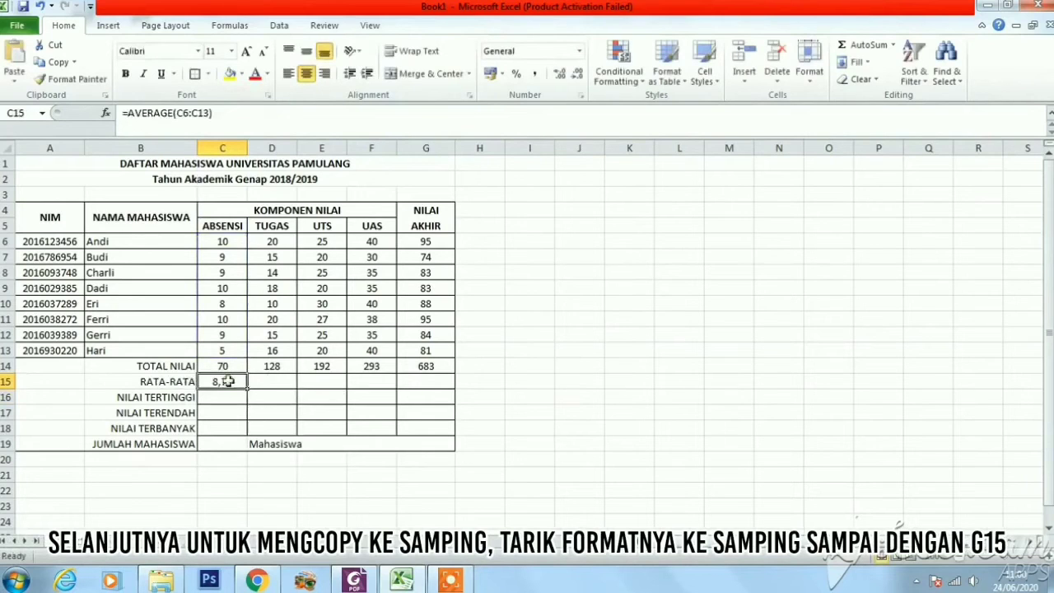
pyautogui.moveTo(244, 387); pyautogui.dragTo(427, 383)
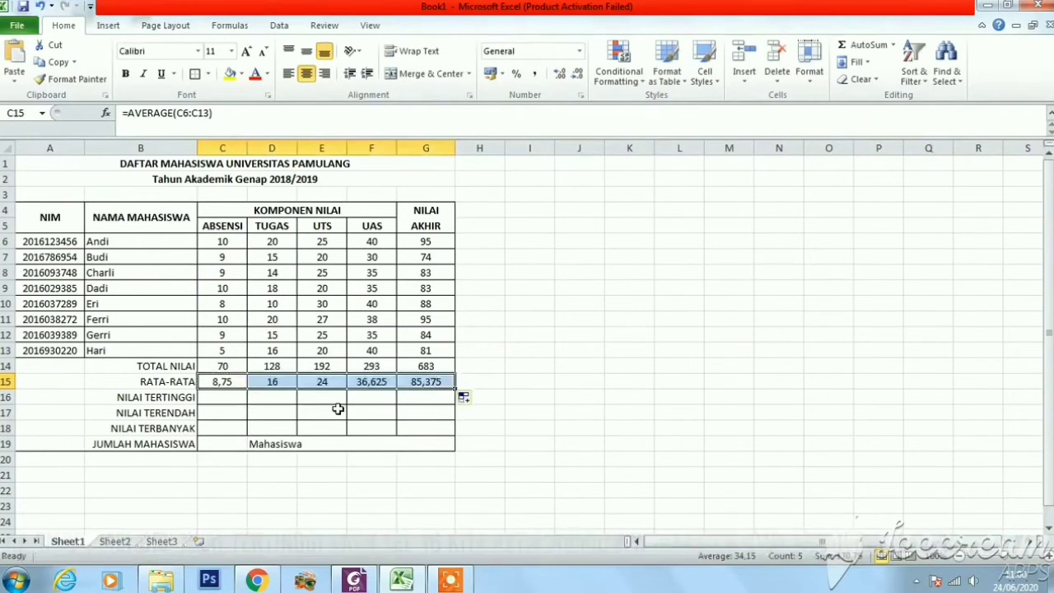
pyautogui.click(336, 410)
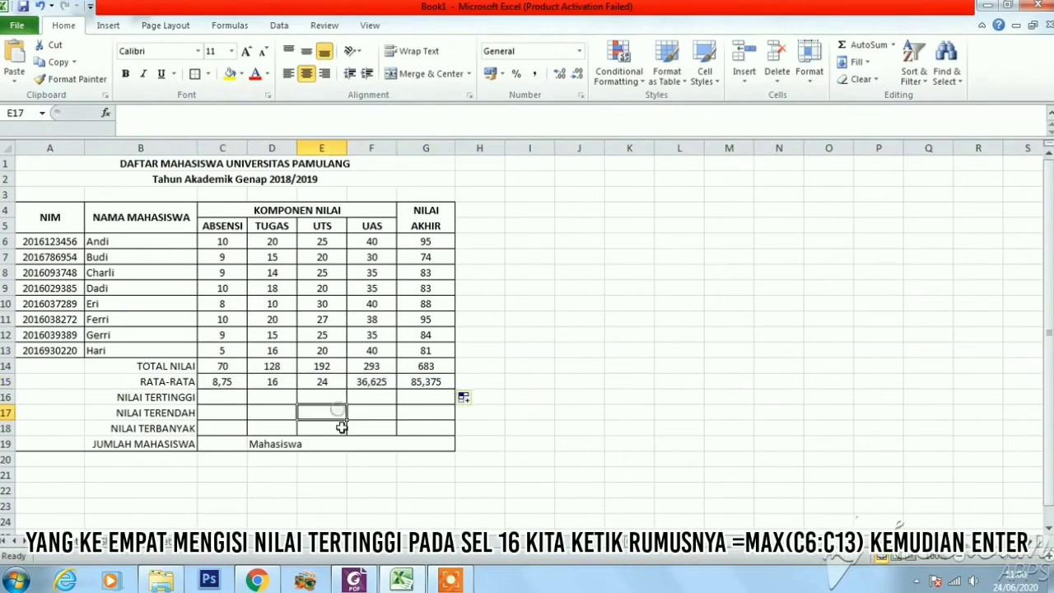
# Enter the formula =MAX(C6:C13) in cell C16 as the NILAI TERTINGGI of the ABSENSI column
pyautogui.click(227, 396)
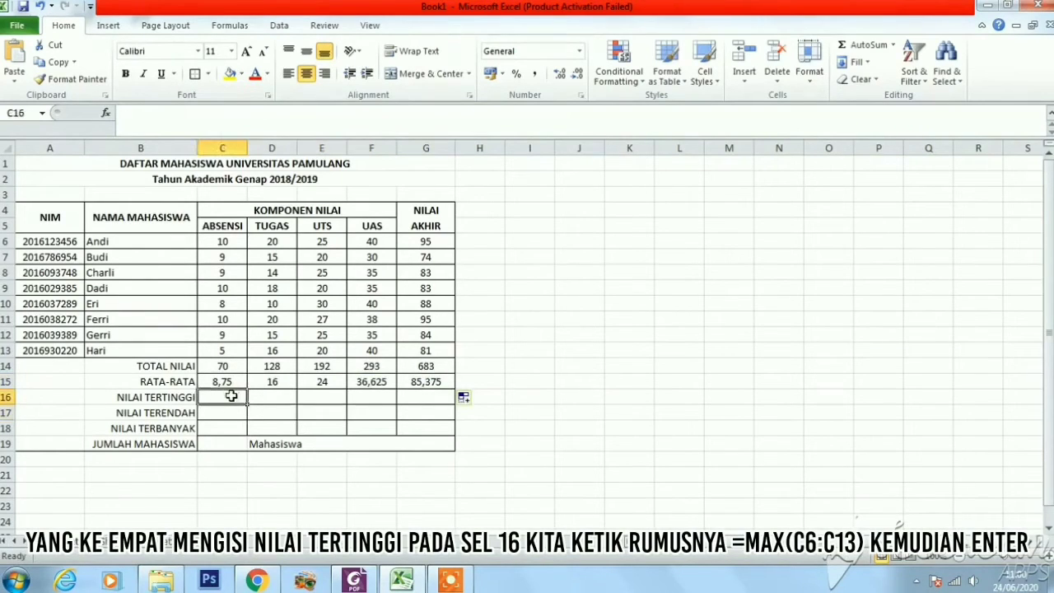
pyautogui.write('=')
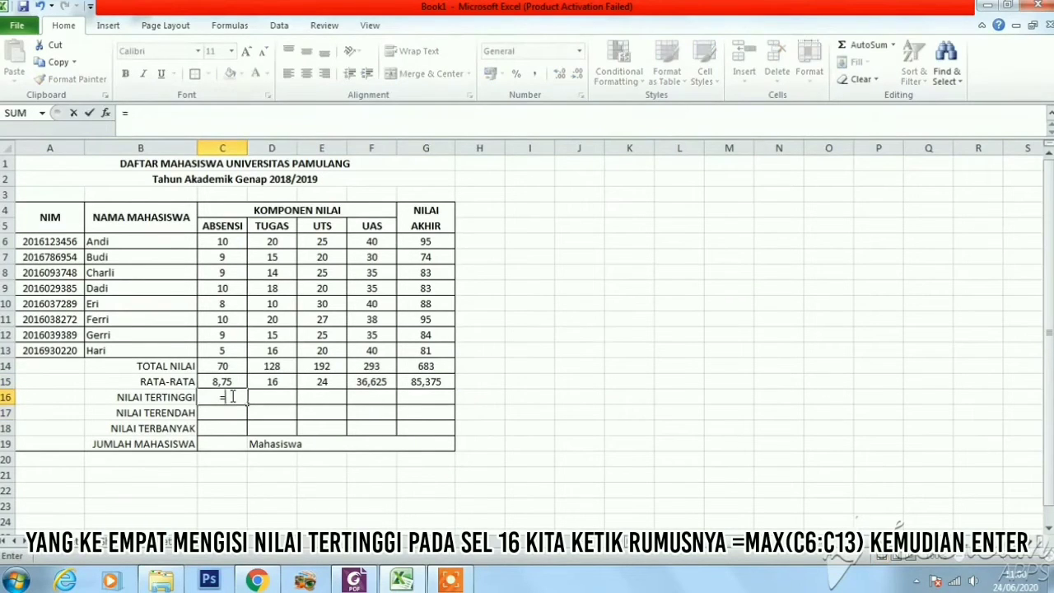
pyautogui.write('MAX')
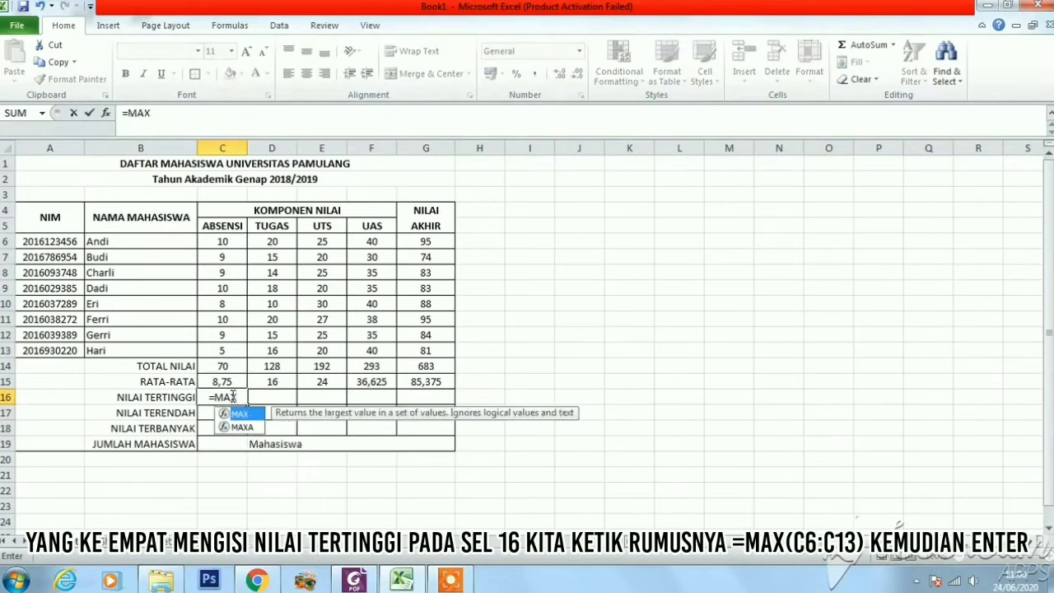
pyautogui.write('(C6')
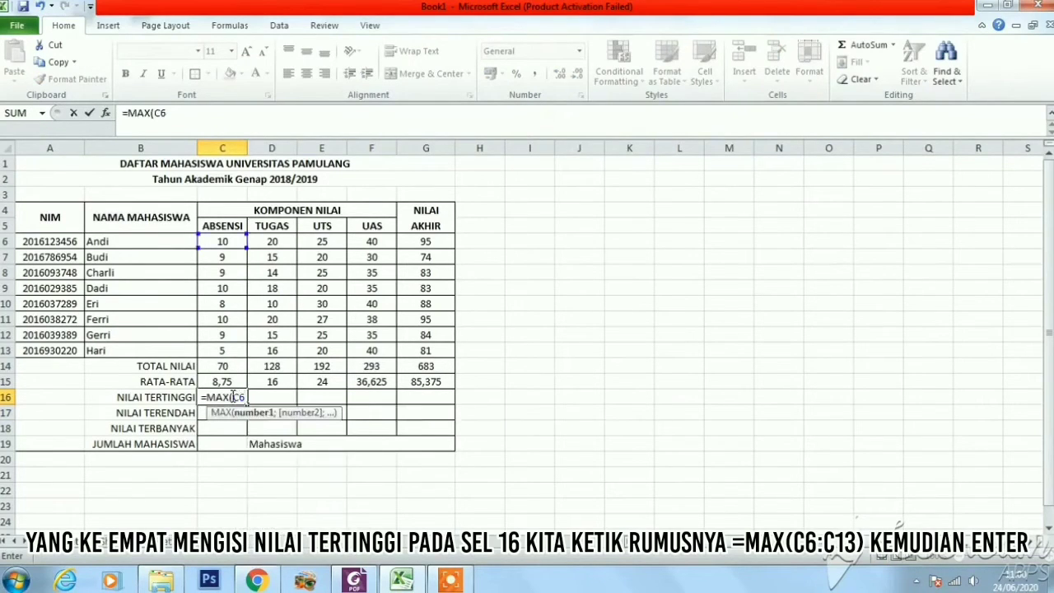
pyautogui.write(':C13)')
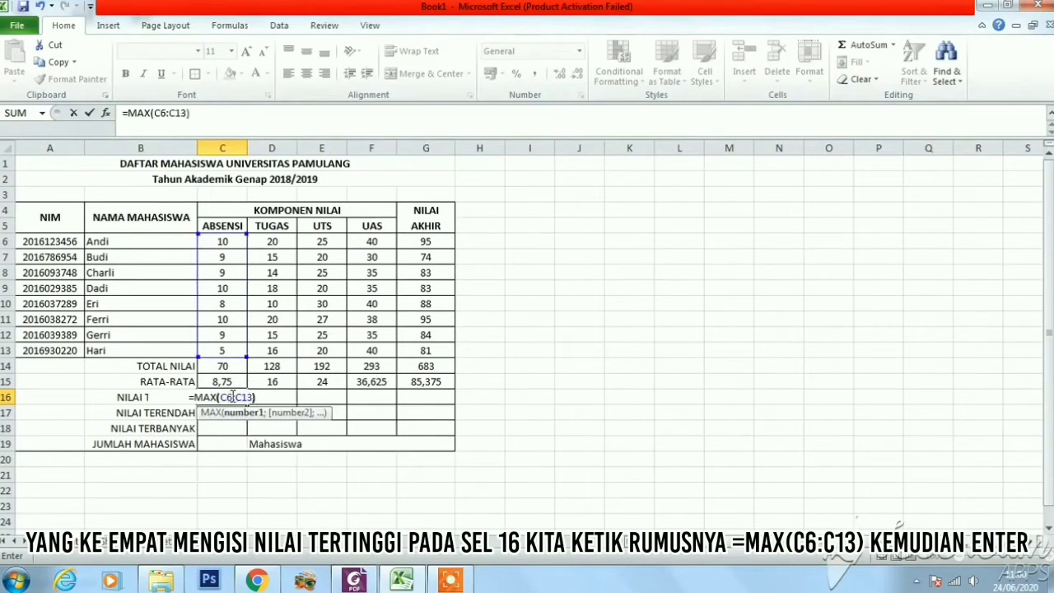
pyautogui.press('Return')
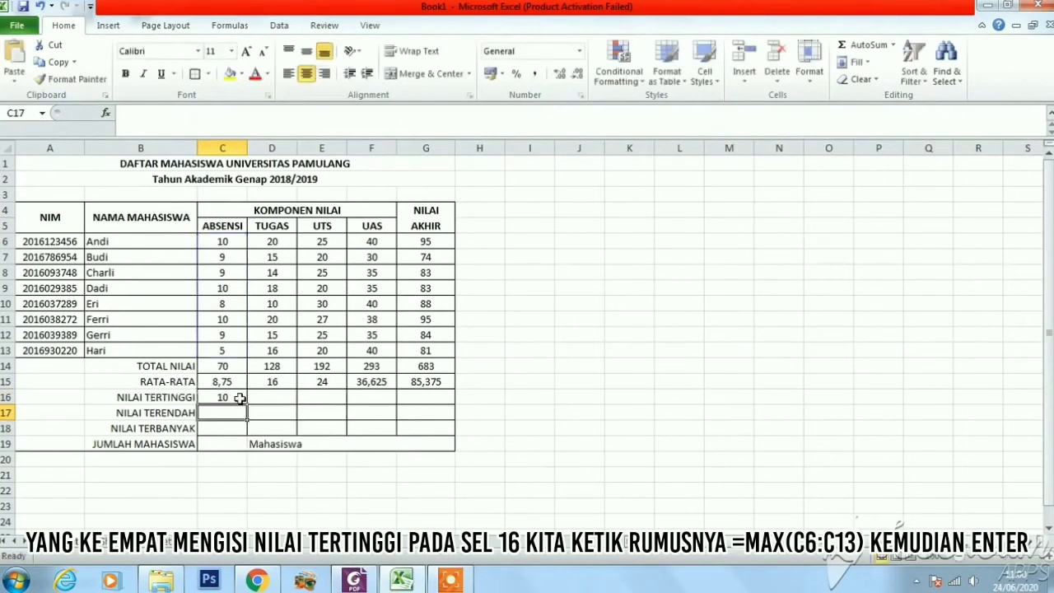
# Copy the NILAI TERTINGGI formula from C16 across to G16 for the remaining grade columns
pyautogui.click(239, 398)
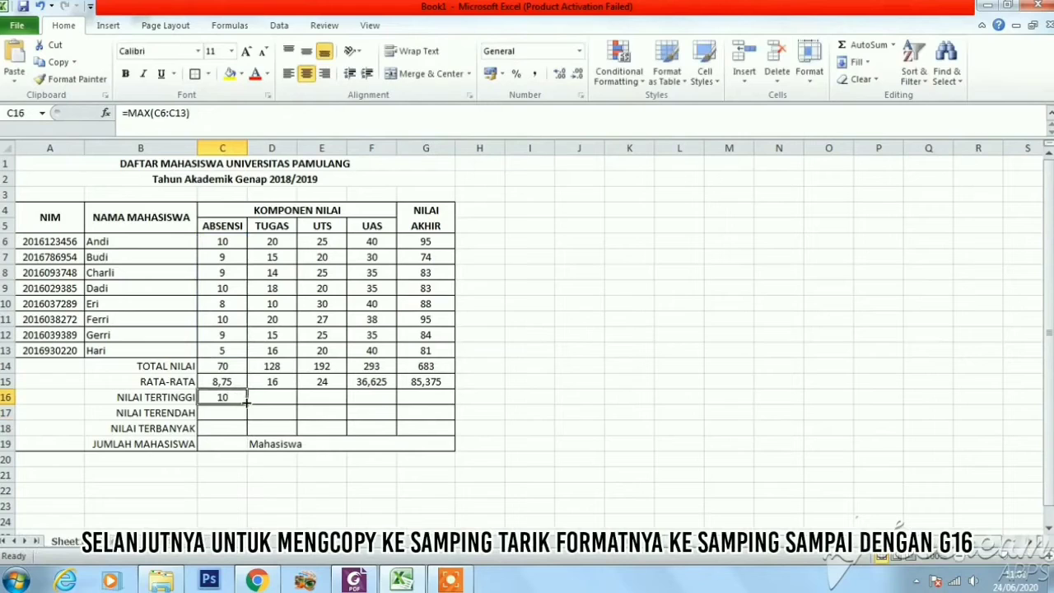
pyautogui.moveTo(245, 402); pyautogui.dragTo(428, 397)
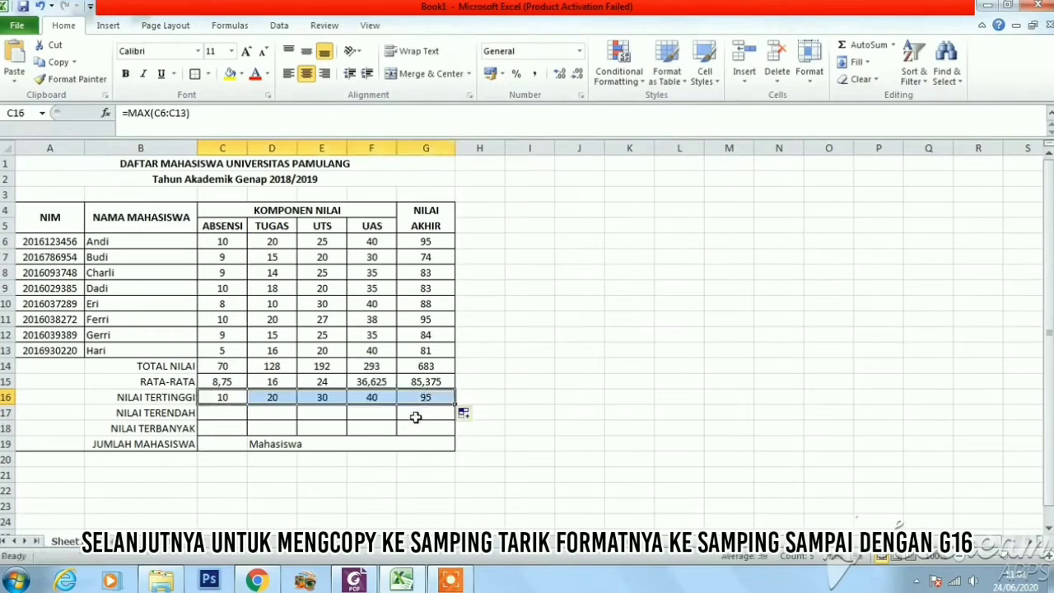
pyautogui.click(333, 418)
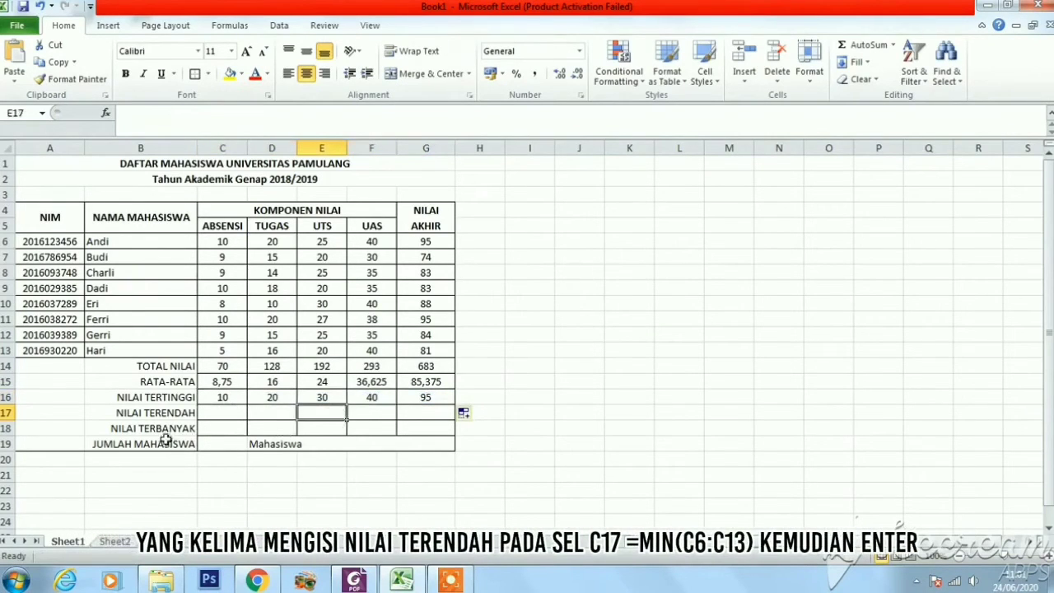
# Enter the formula =MIN(C6:C13) in cell C17 as the NILAI TERENDAH of the ABSENSI column
pyautogui.click(223, 413)
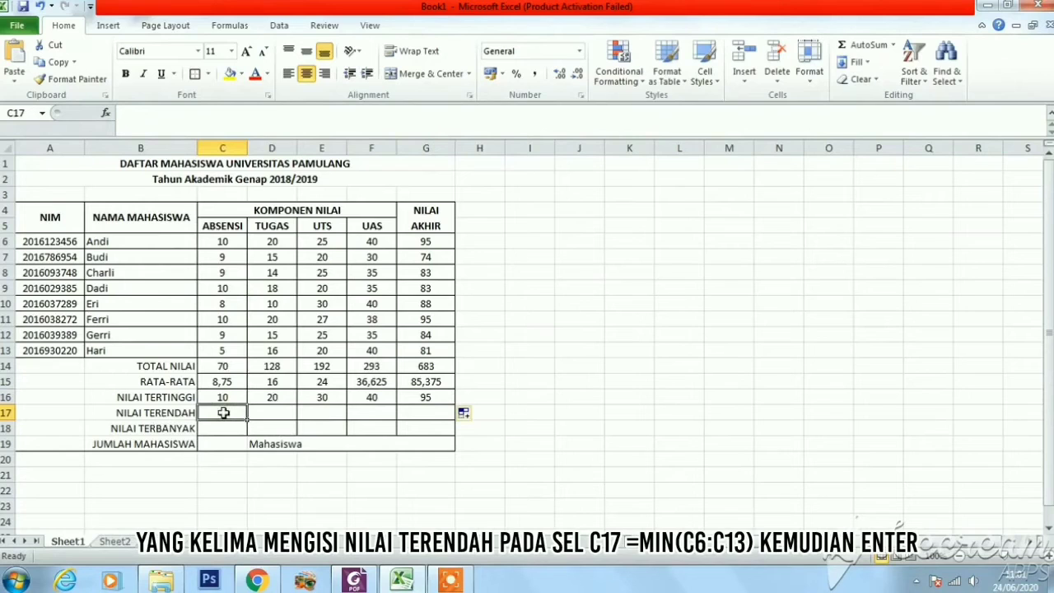
pyautogui.write('=M')
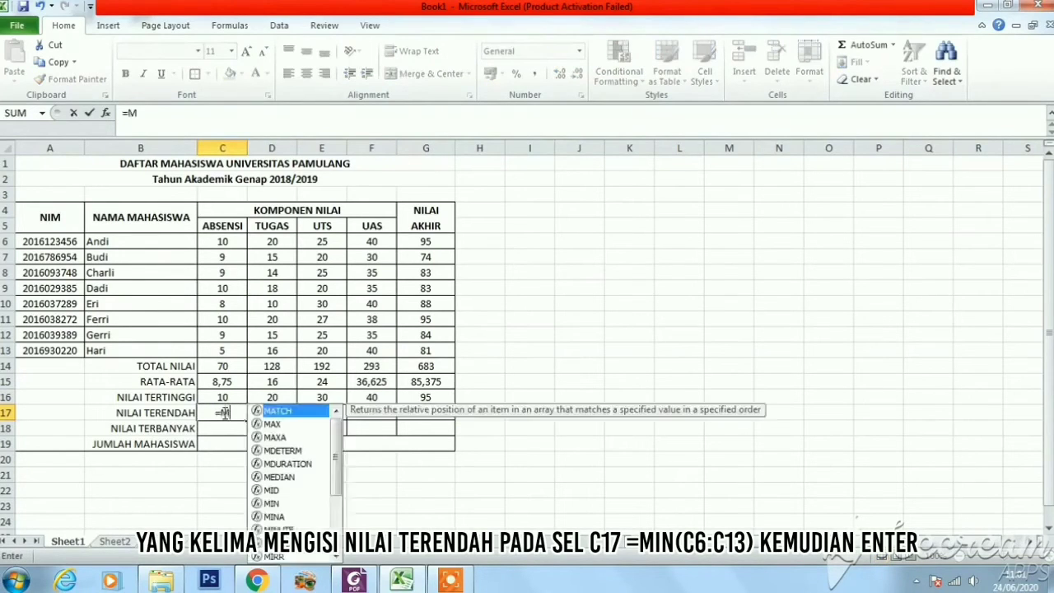
pyautogui.write('IN(C6')
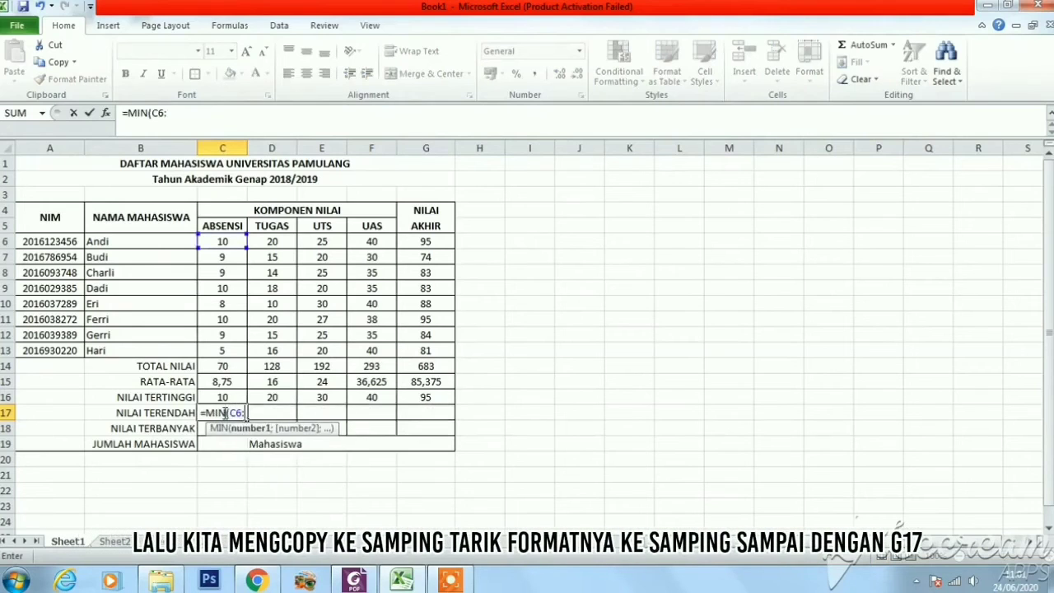
pyautogui.write(':C13)')
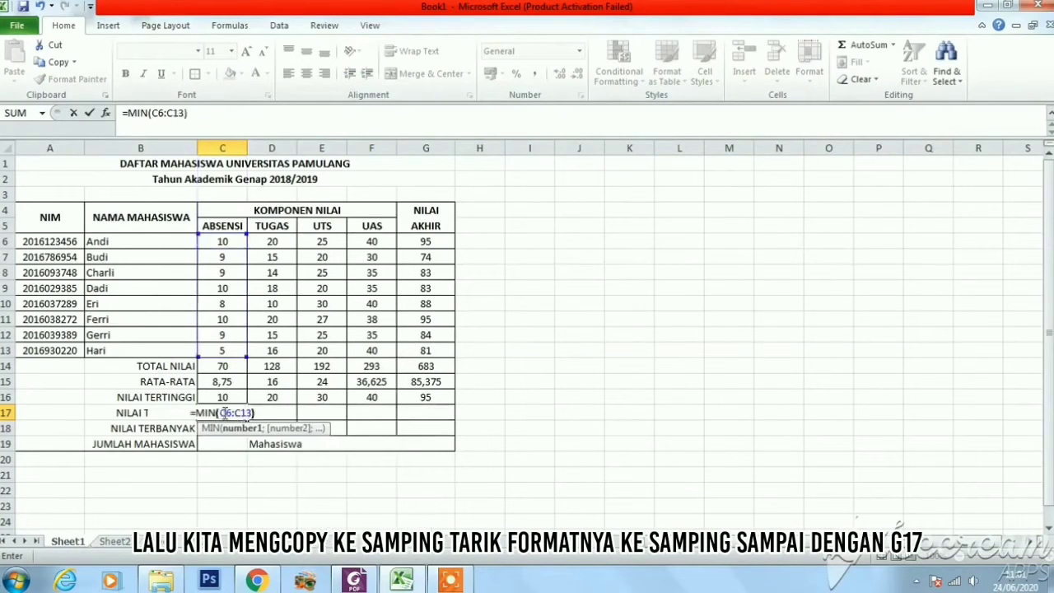
pyautogui.press('Return')
# Copy the NILAI TERENDAH formula from C17 across to G17 for the remaining grade columns
pyautogui.click(223, 413)
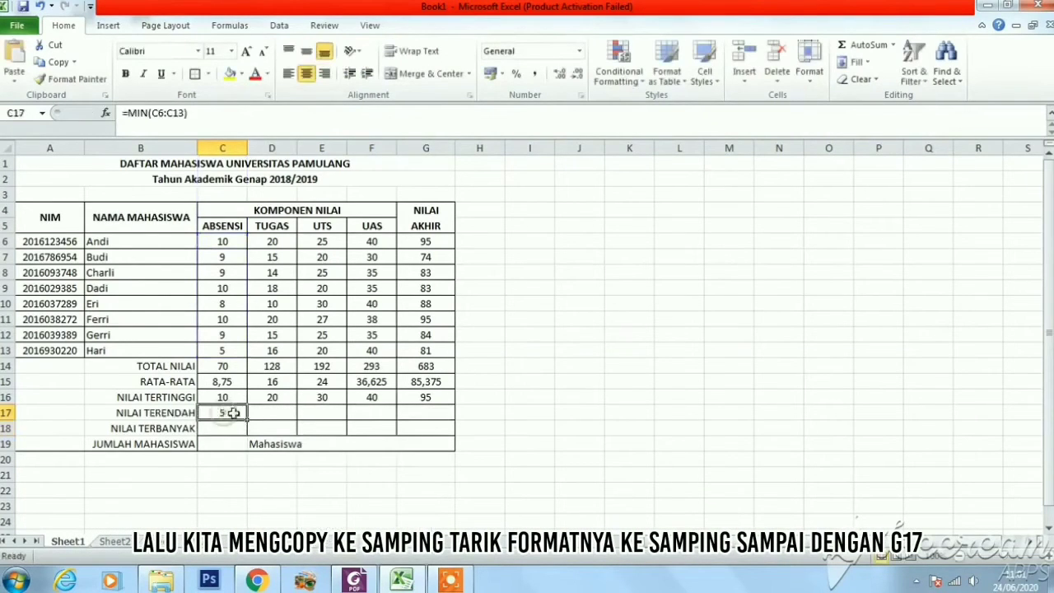
pyautogui.moveTo(246, 420); pyautogui.dragTo(432, 422)
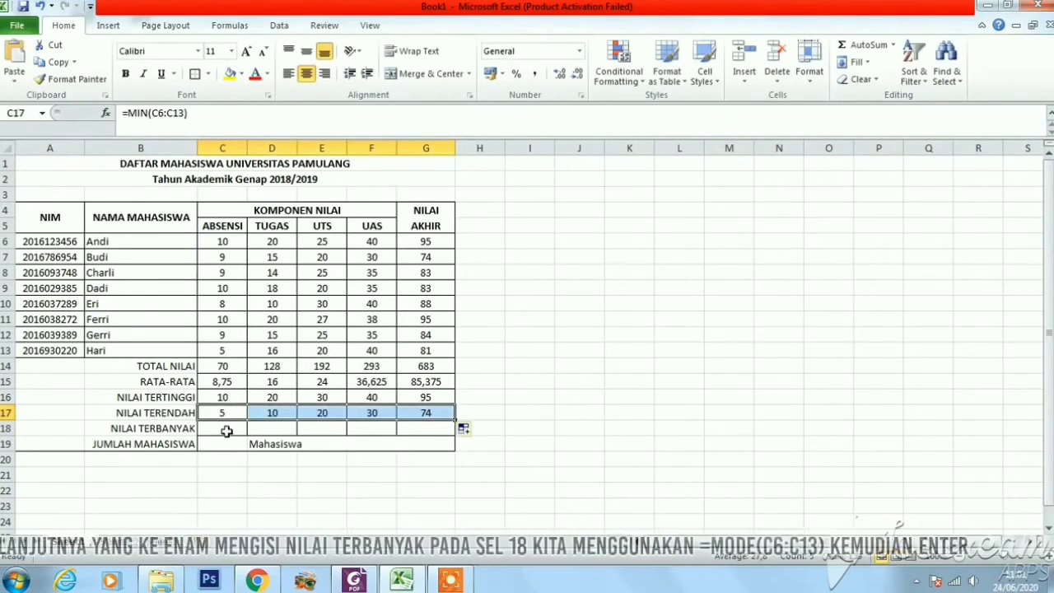
# Enter the formula =MODE(C6:C13) in cell C18 as the NILAI TERBANYAK of the ABSENSI column
pyautogui.click(226, 431)
pyautogui.scroll(-1, 288, 363)
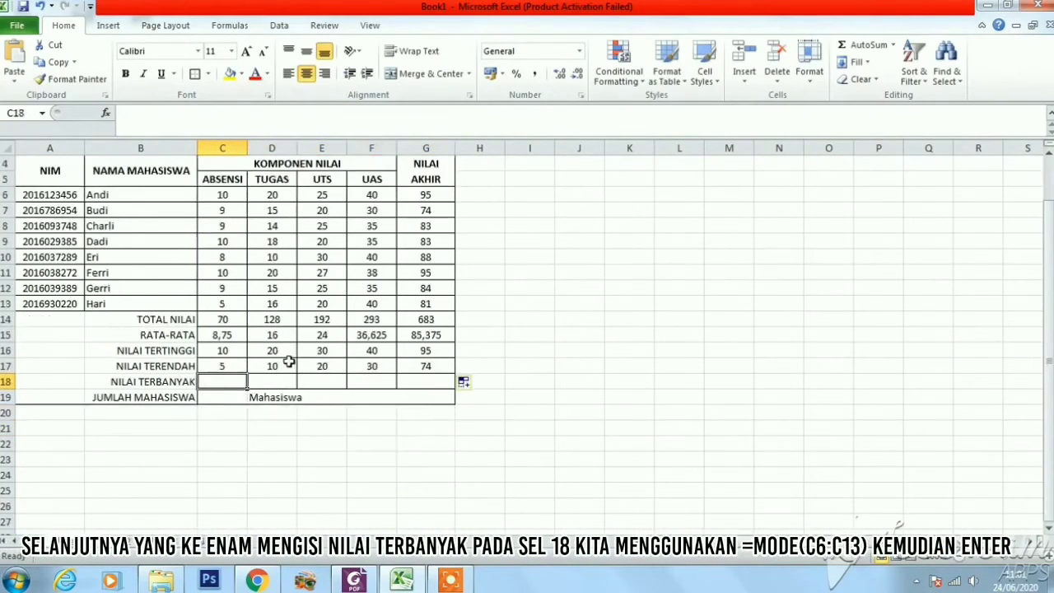
pyautogui.scroll(1, 290, 363)
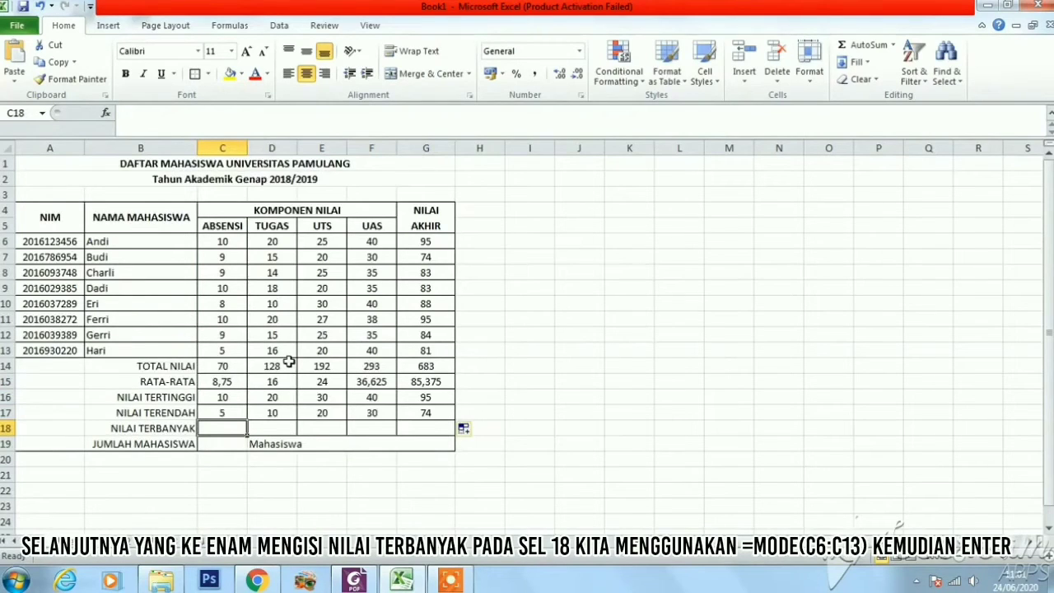
pyautogui.write('=')
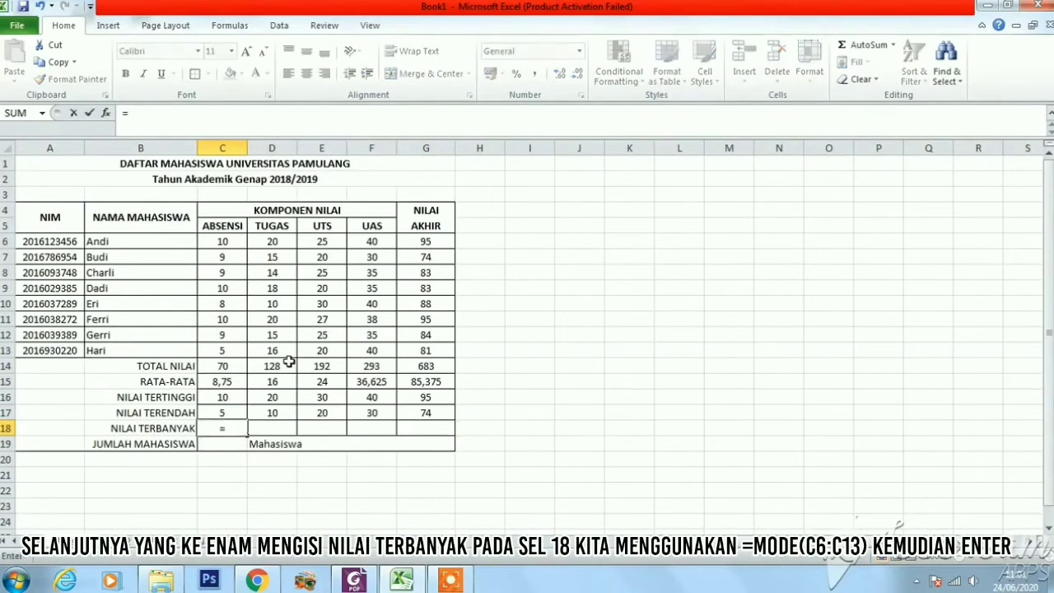
pyautogui.write('MODE')
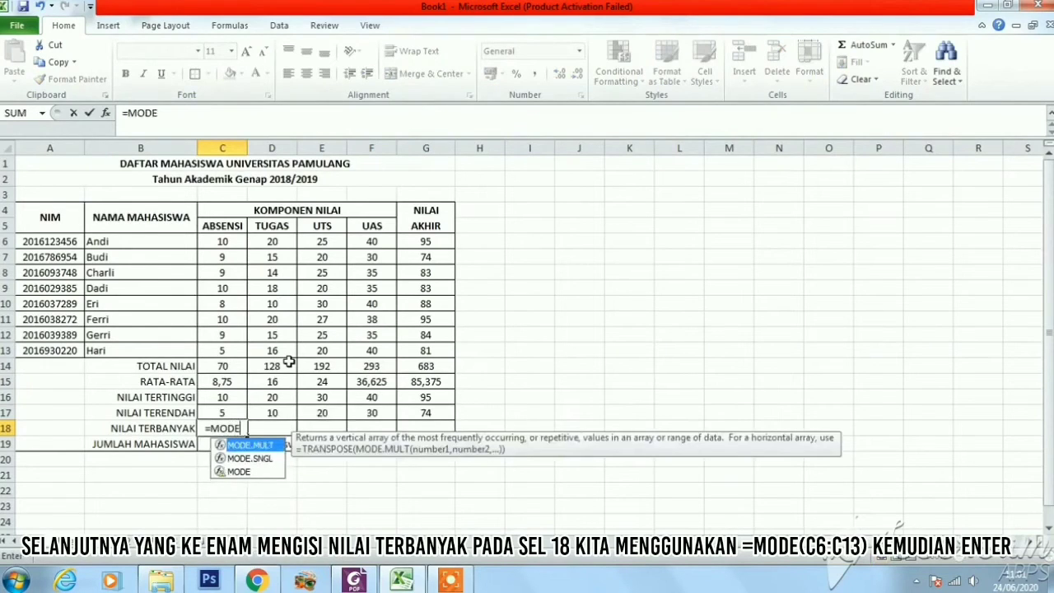
pyautogui.write('(C6:')
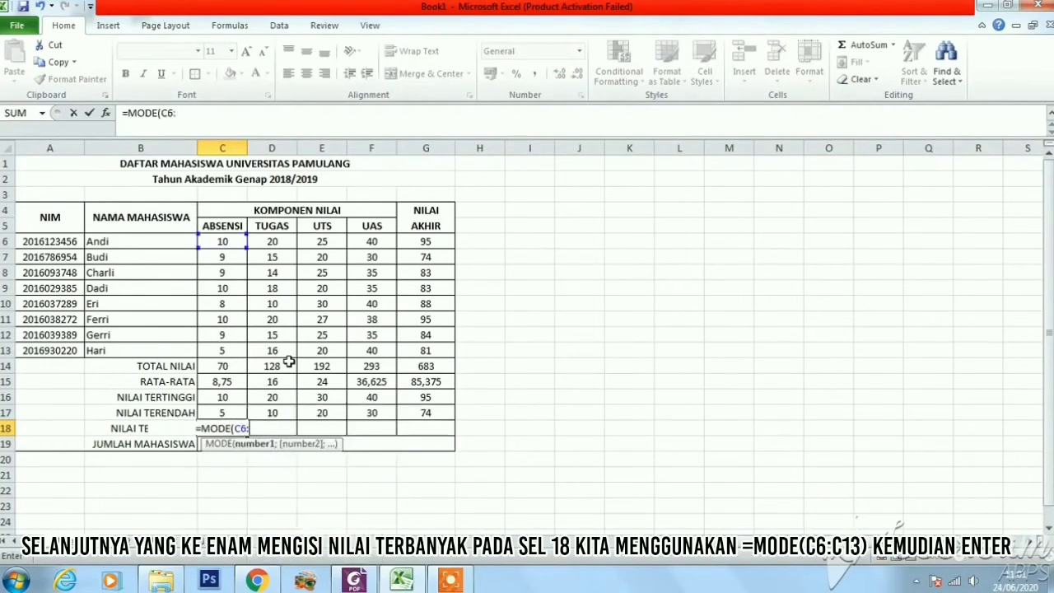
pyautogui.write('C13')
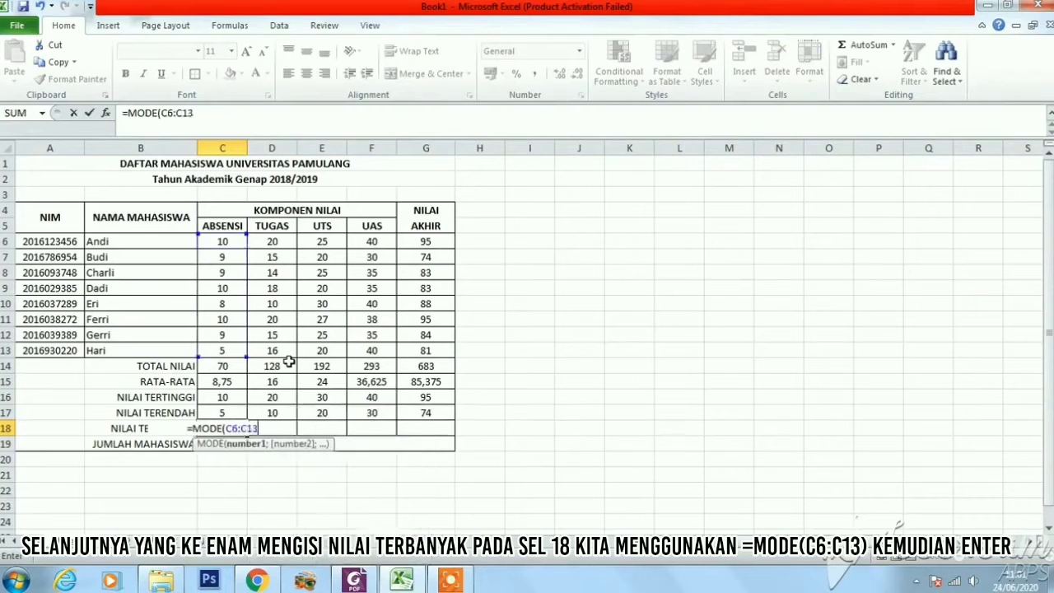
pyautogui.write(')')
pyautogui.press('Return')
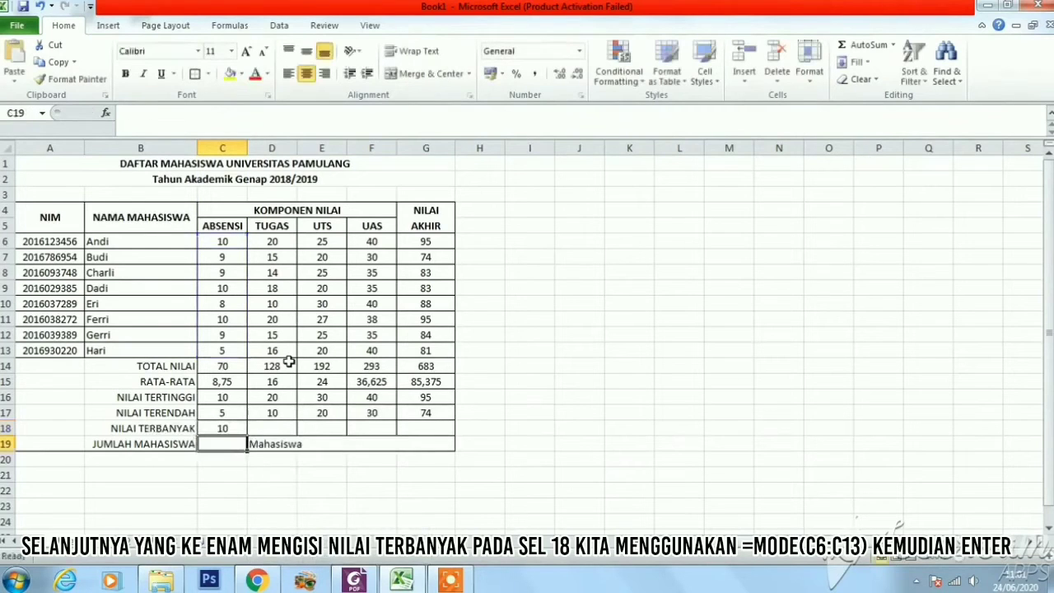
# Copy the NILAI TERBANYAK formula from C18 across to G18 for the remaining grade columns
pyautogui.click(227, 427)
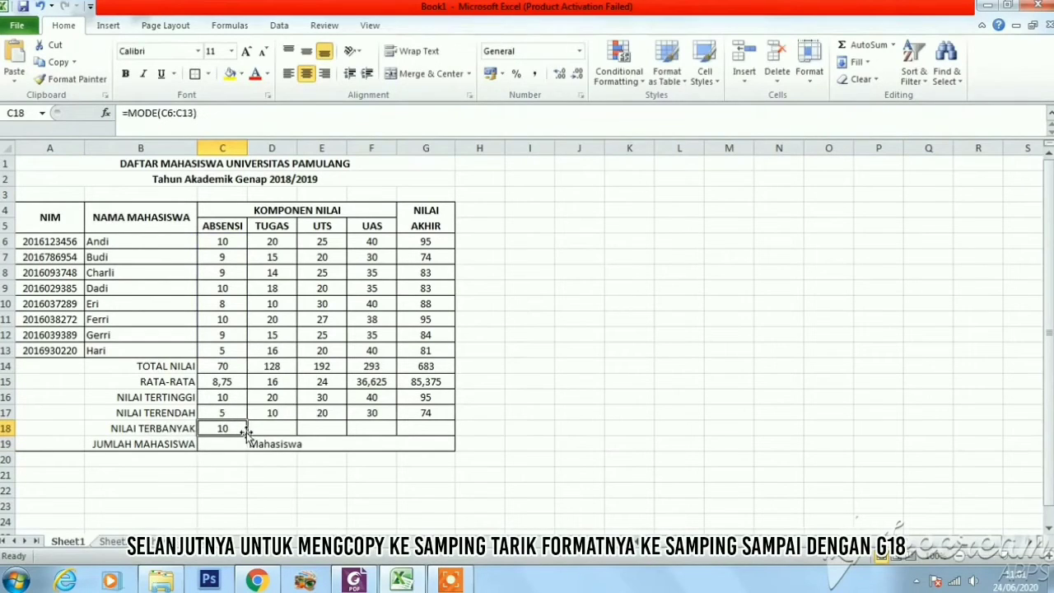
pyautogui.moveTo(246, 431); pyautogui.dragTo(437, 430)
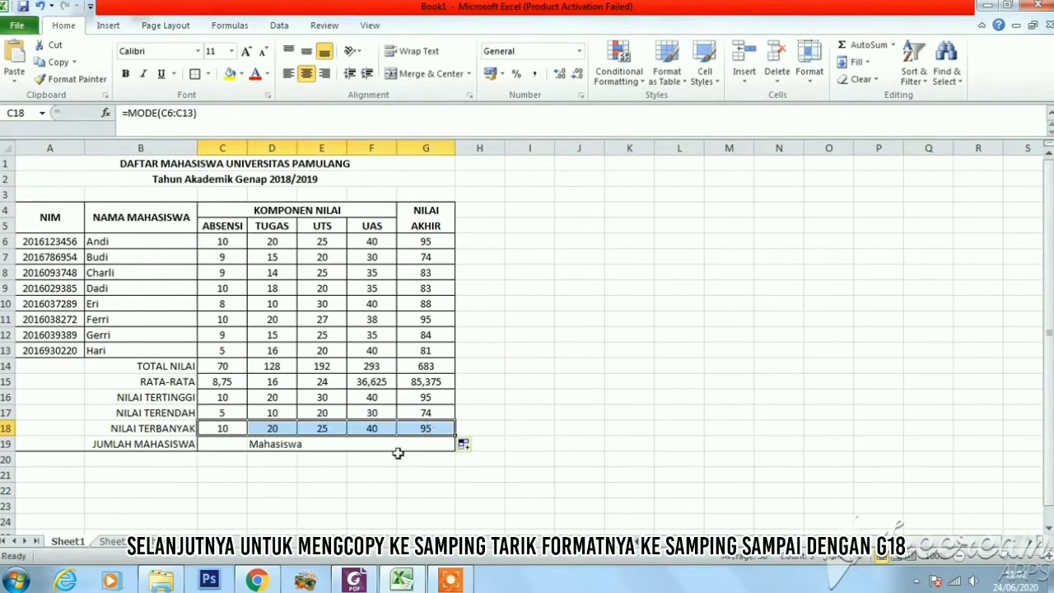
pyautogui.click(351, 443)
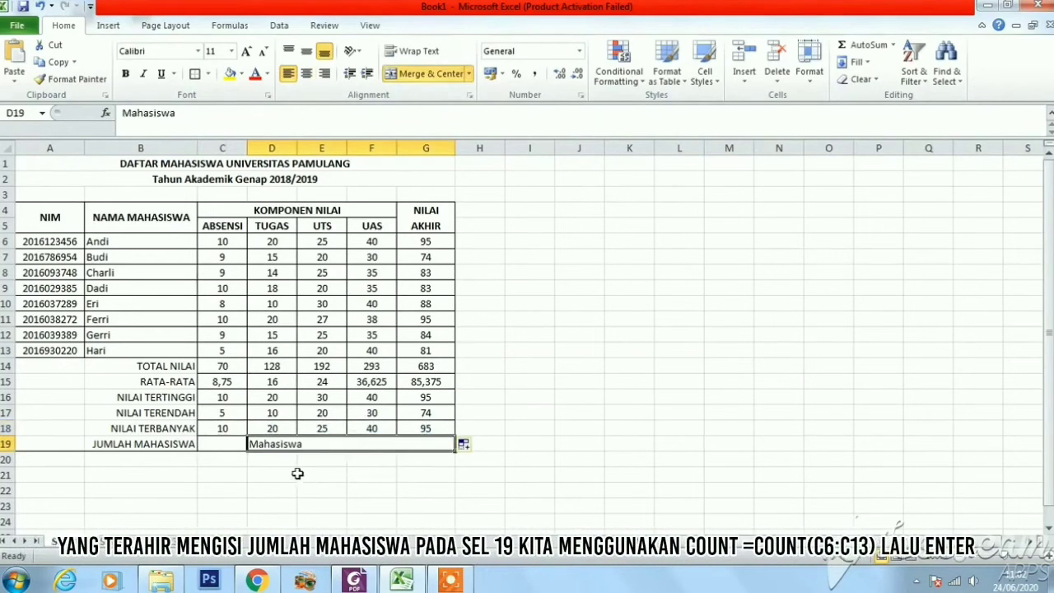
# Enter the formula =COUNT(C6:C13) in cell C19 as the JUMLAH MAHASISWA
pyautogui.click(228, 443)
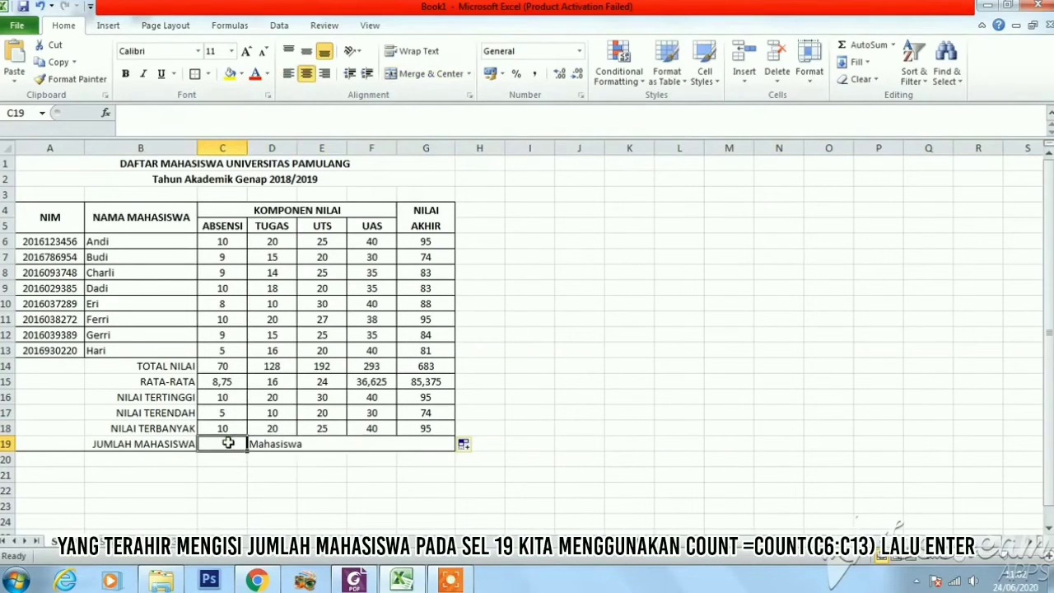
pyautogui.write('=')
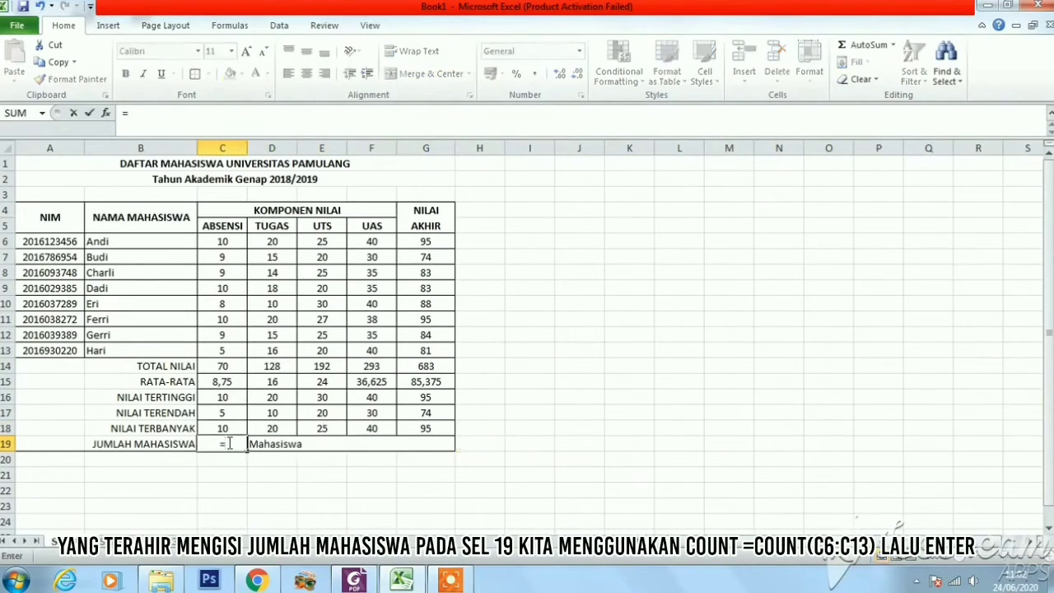
pyautogui.write('COUN')
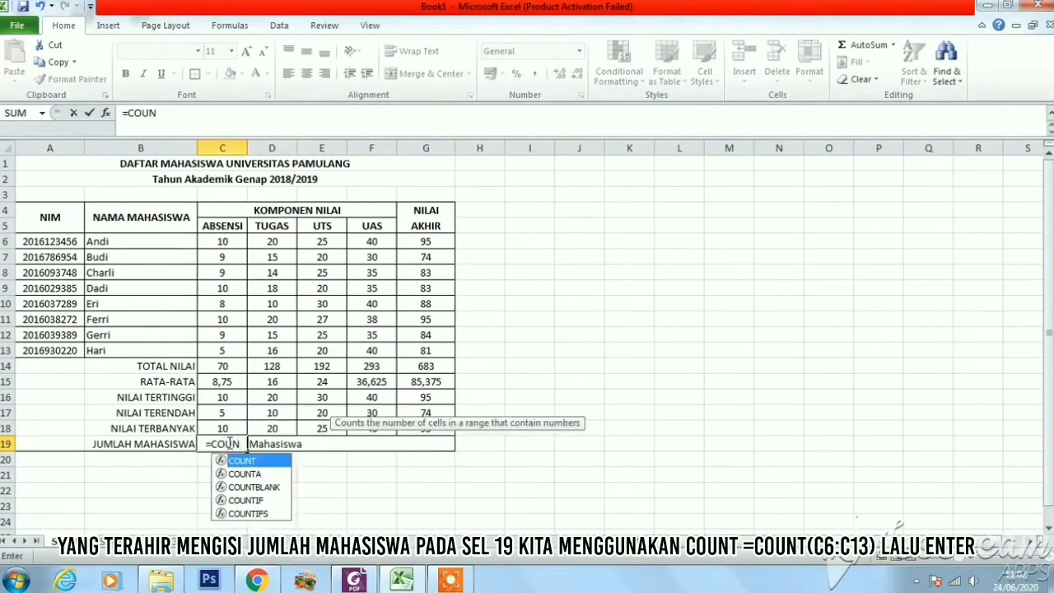
pyautogui.write('T(')
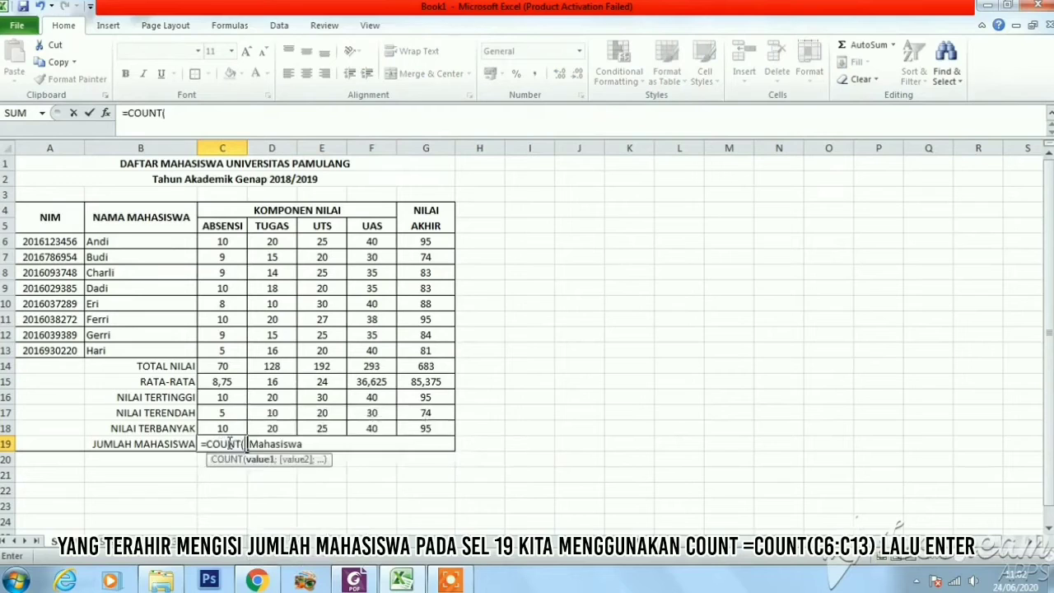
pyautogui.write('C6:')
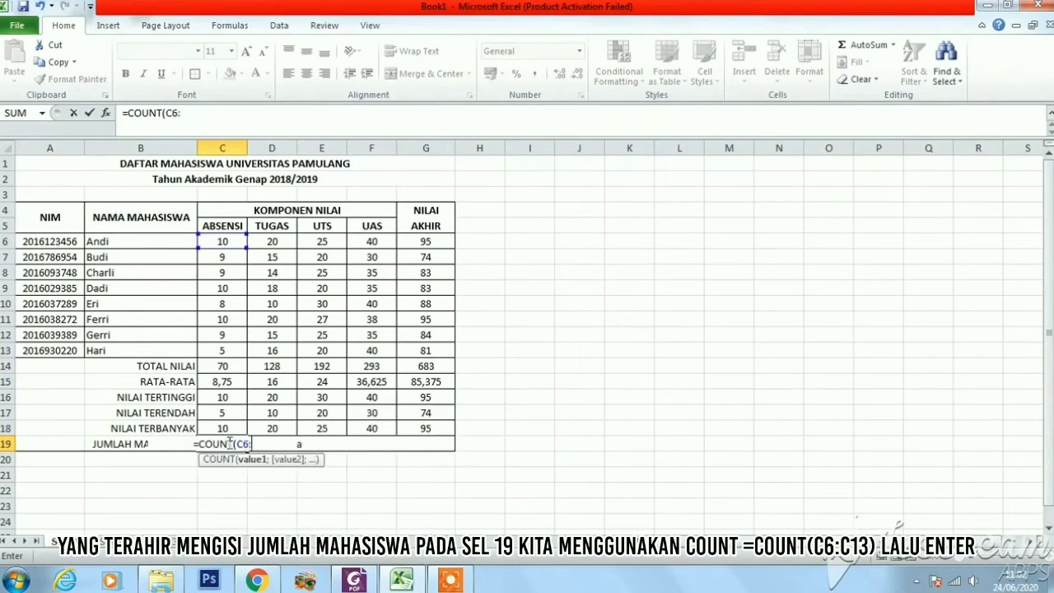
pyautogui.write('C13)')
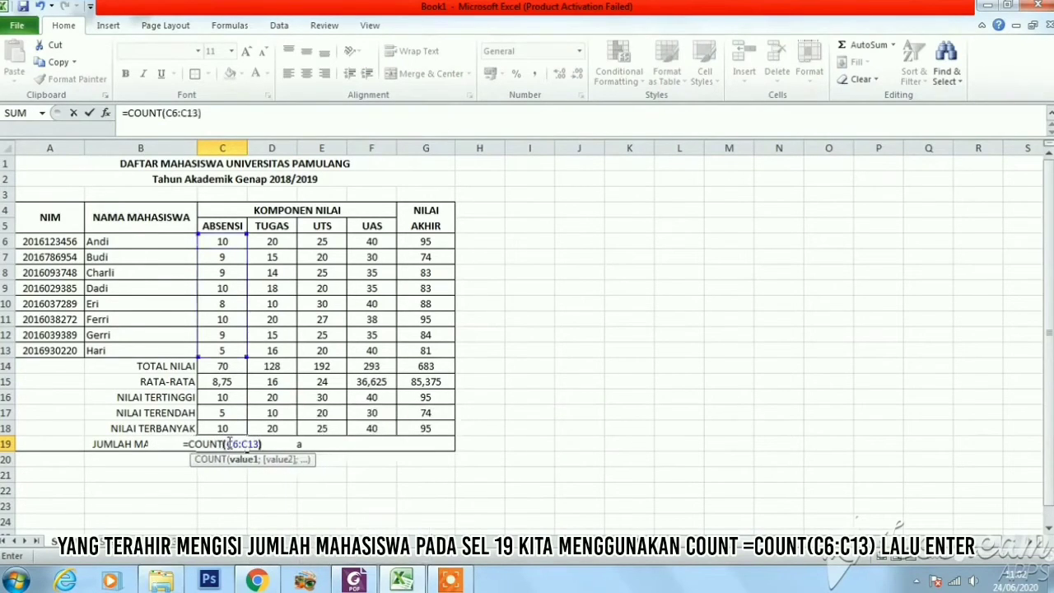
pyautogui.press('Return')
pyautogui.click(274, 475)
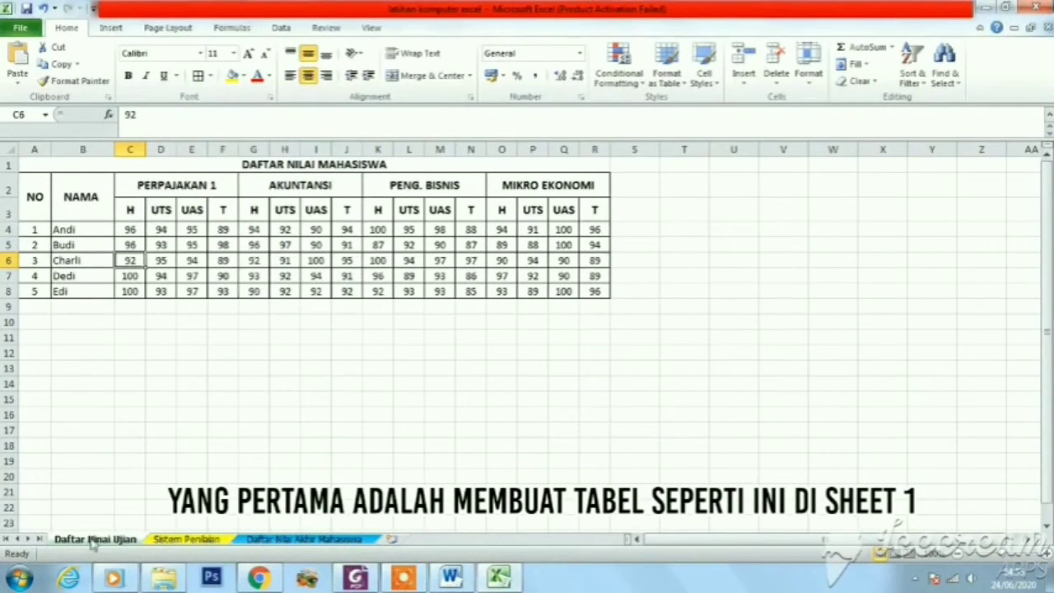
# Look through the Sistem Penilaian and Daftar Nilai Akhir Mahasiswa sheets and the prepared formulas in the Word document, ending back in Excel
pyautogui.click(183, 540)
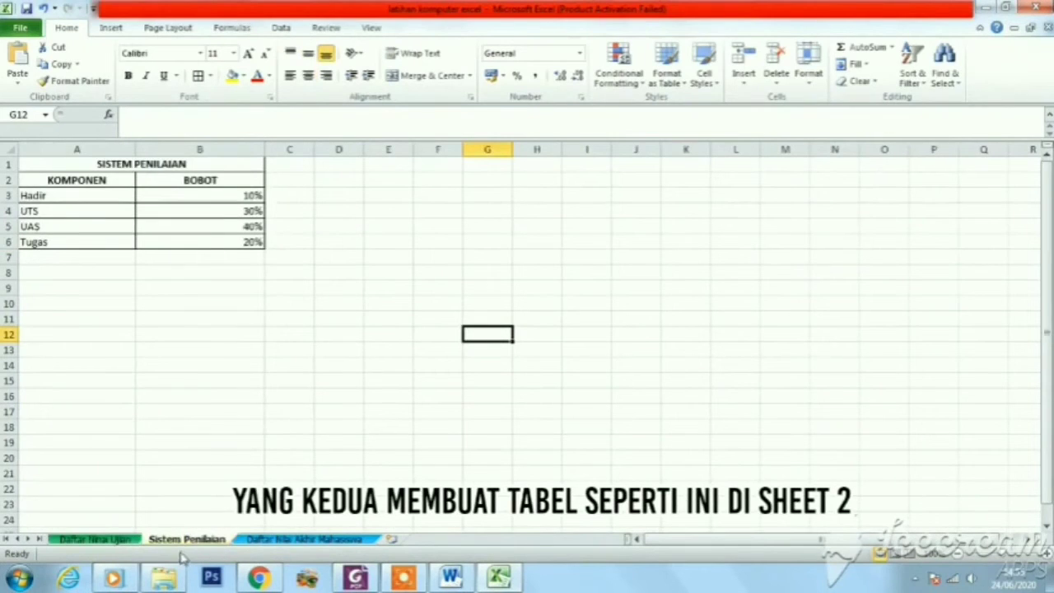
pyautogui.click(311, 545)
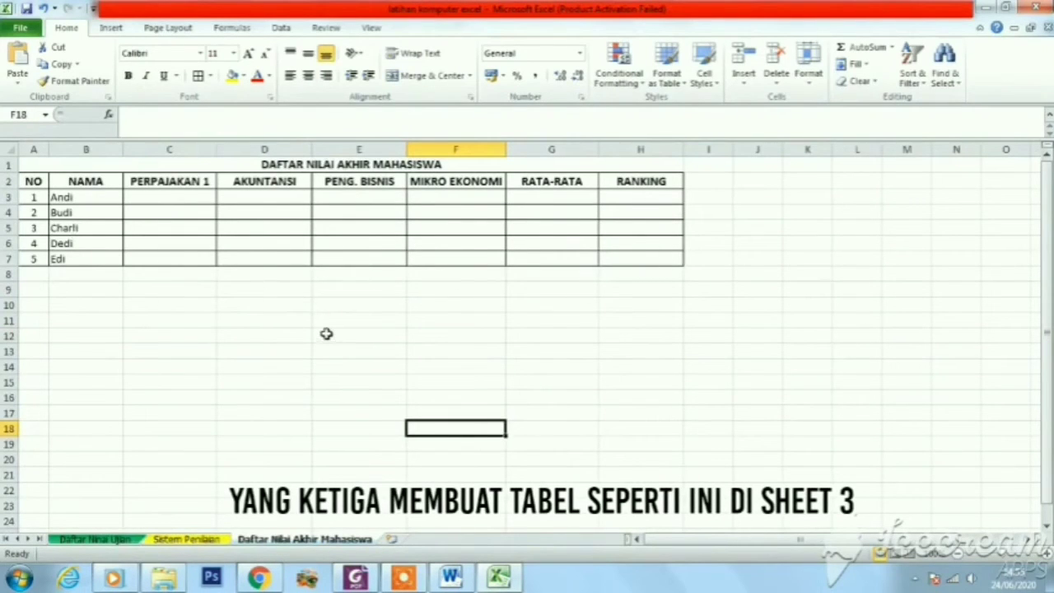
pyautogui.click(168, 197)
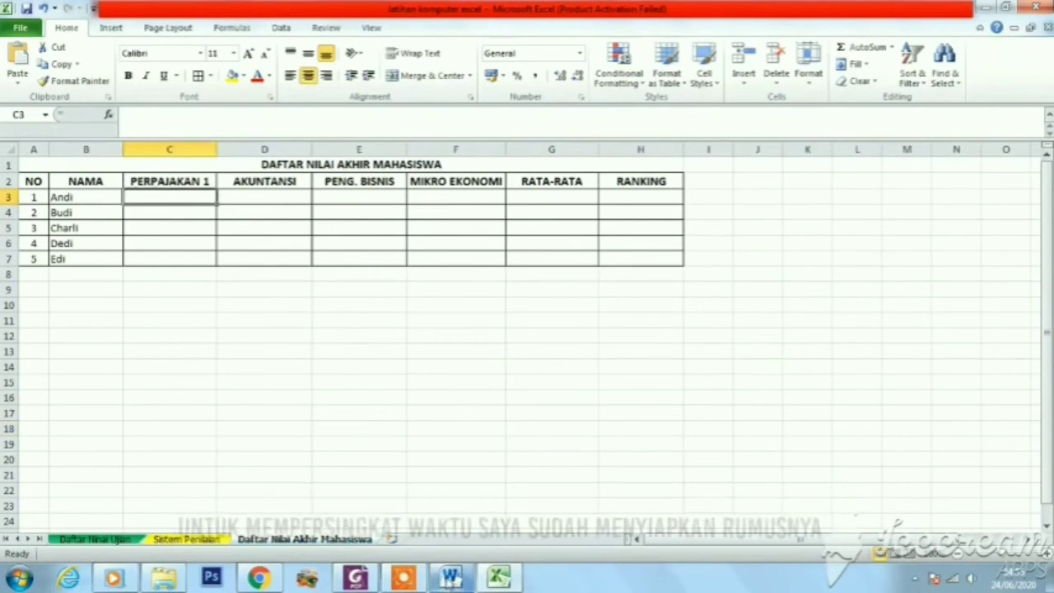
pyautogui.click(451, 579)
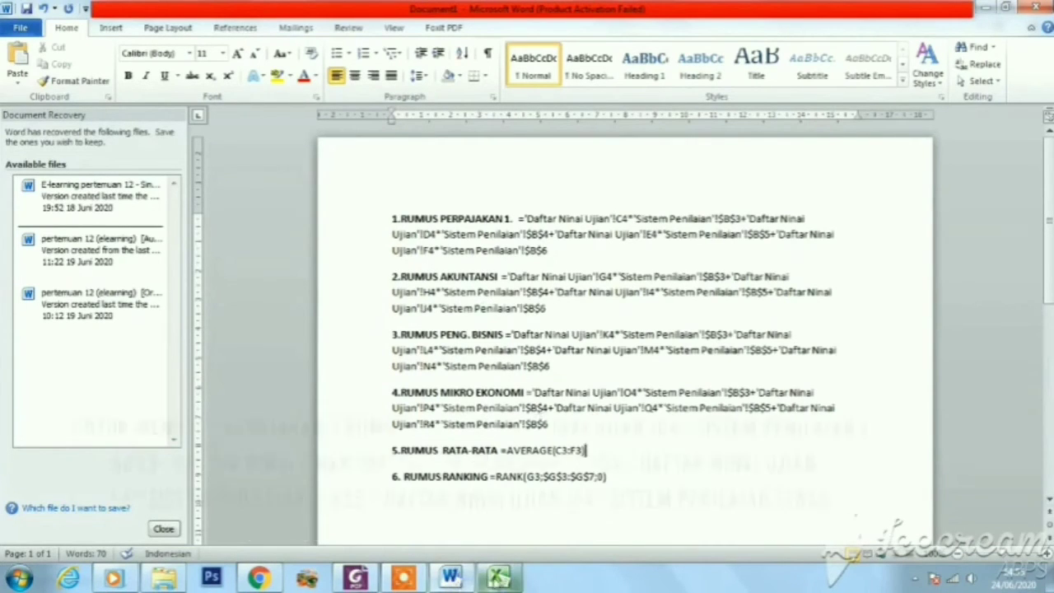
pyautogui.click(500, 578)
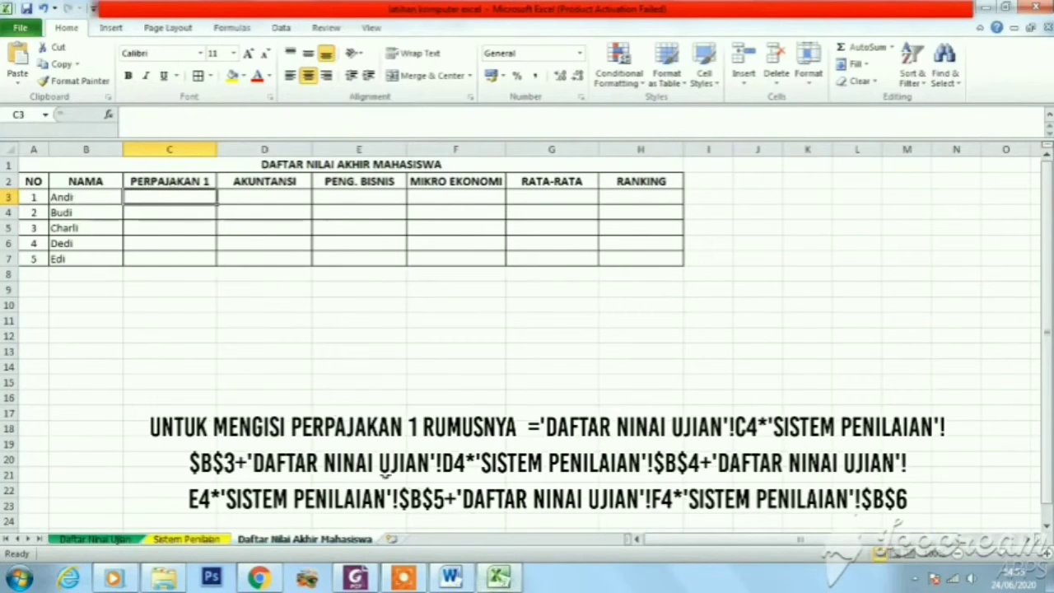
# Switch to the Word document and copy the complete PERPAJAKAN 1 formula, from the equals sign through $B$6
pyautogui.click(451, 577)
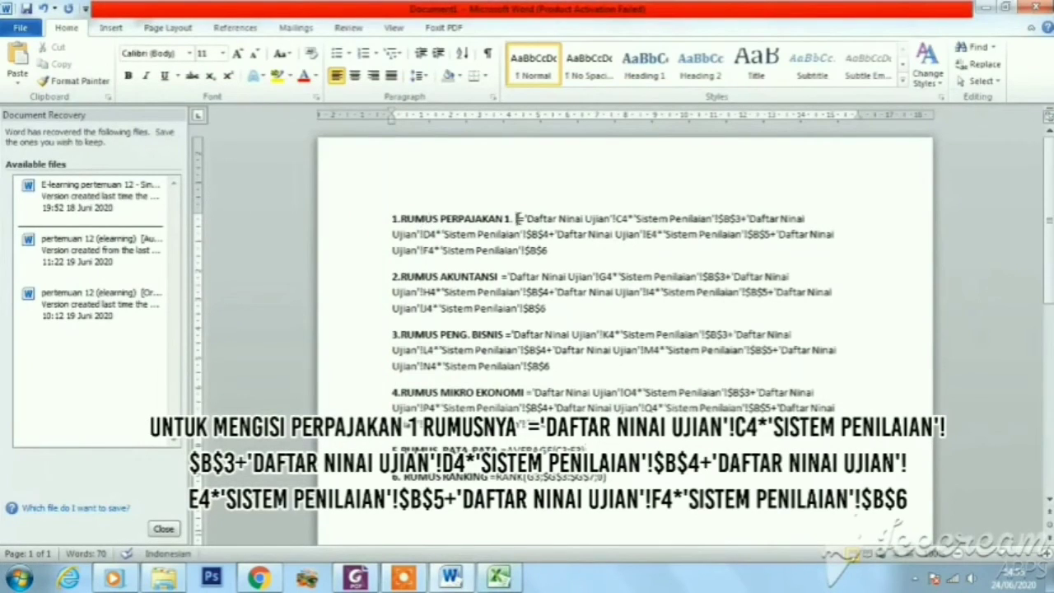
pyautogui.moveTo(517, 220); pyautogui.dragTo(547, 262)
pyautogui.click(543, 234)
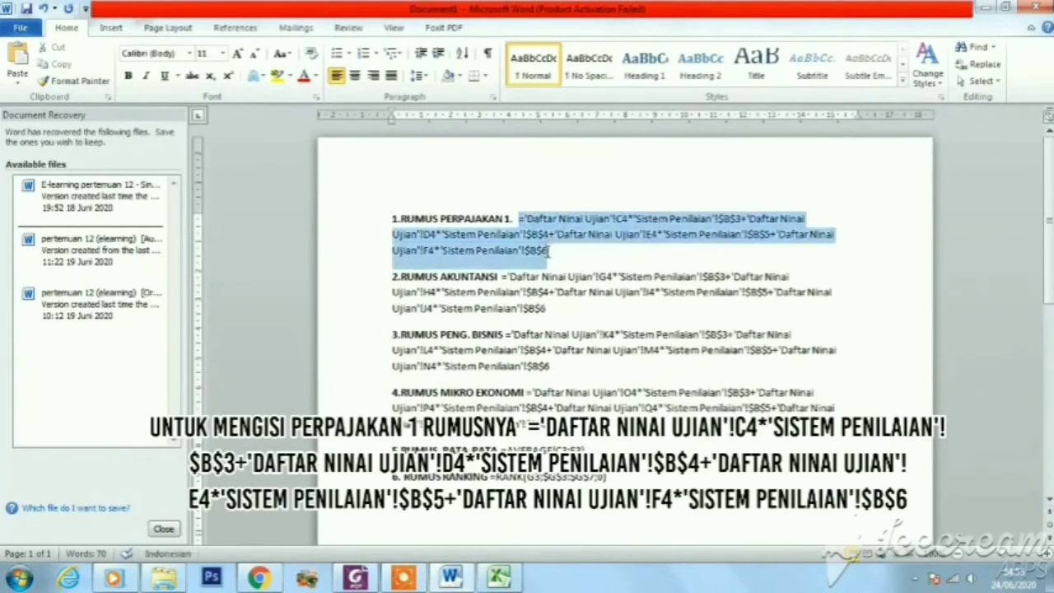
pyautogui.rightClick(535, 222)
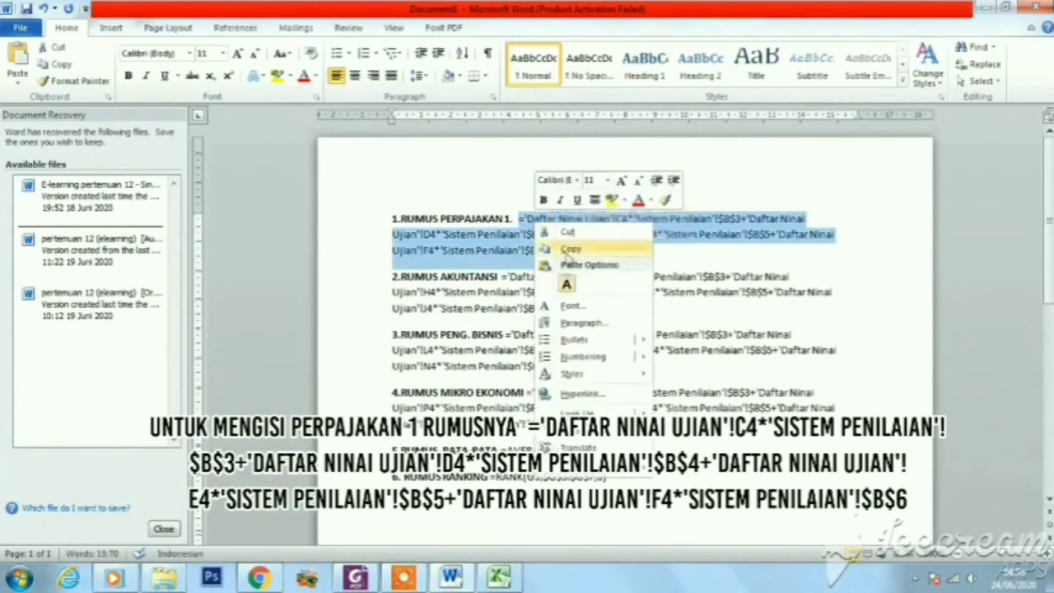
pyautogui.click(570, 249)
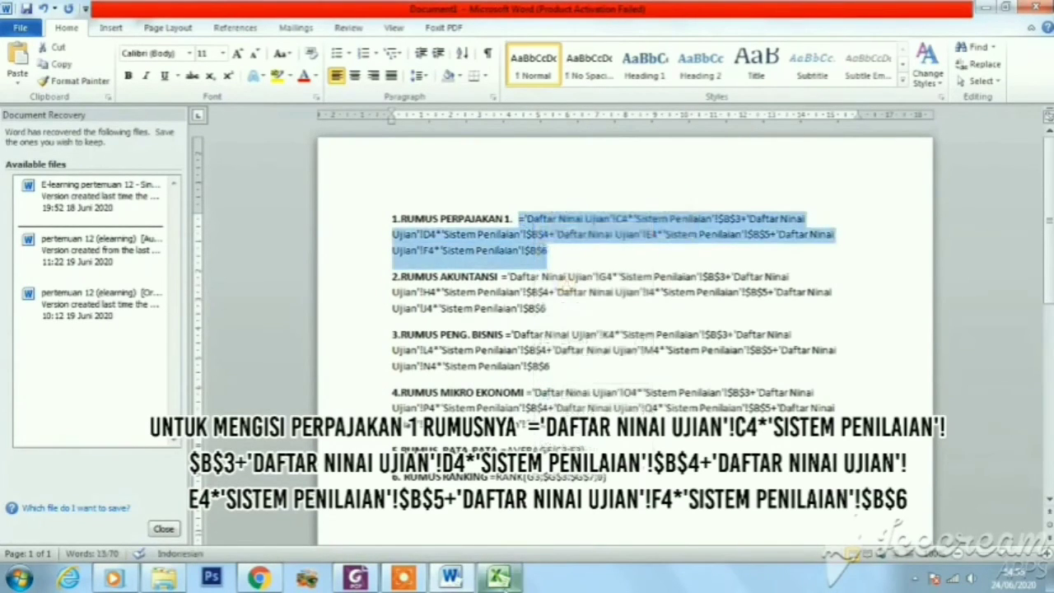
# Return to Excel and paste the copied PERPAJAKAN 1 formula into C3 of the Daftar Nilai Akhir Mahasiswa sheet, keeping source formatting
pyautogui.click(499, 576)
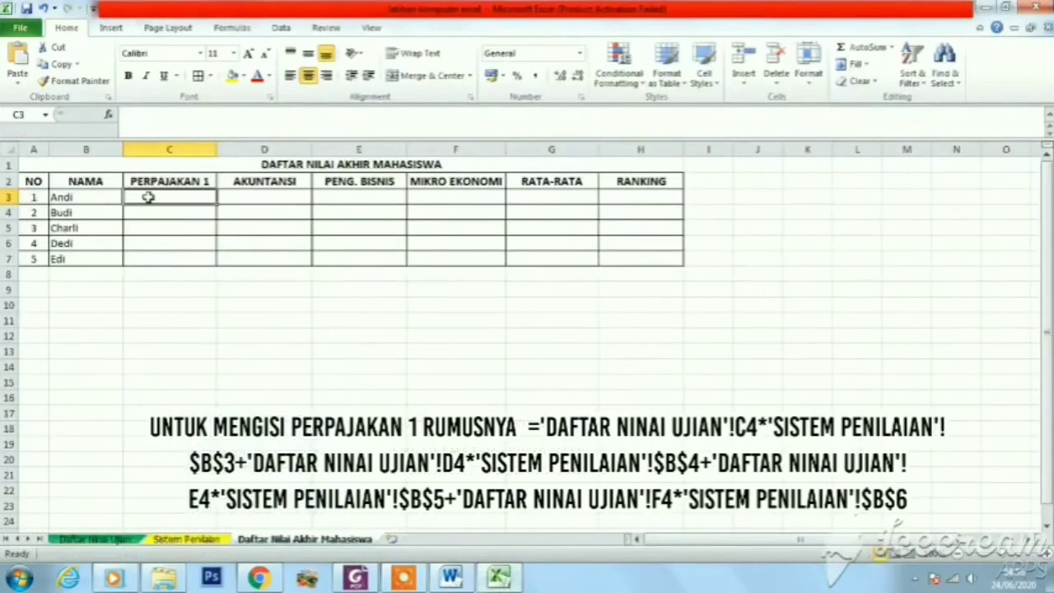
pyautogui.rightClick(148, 199)
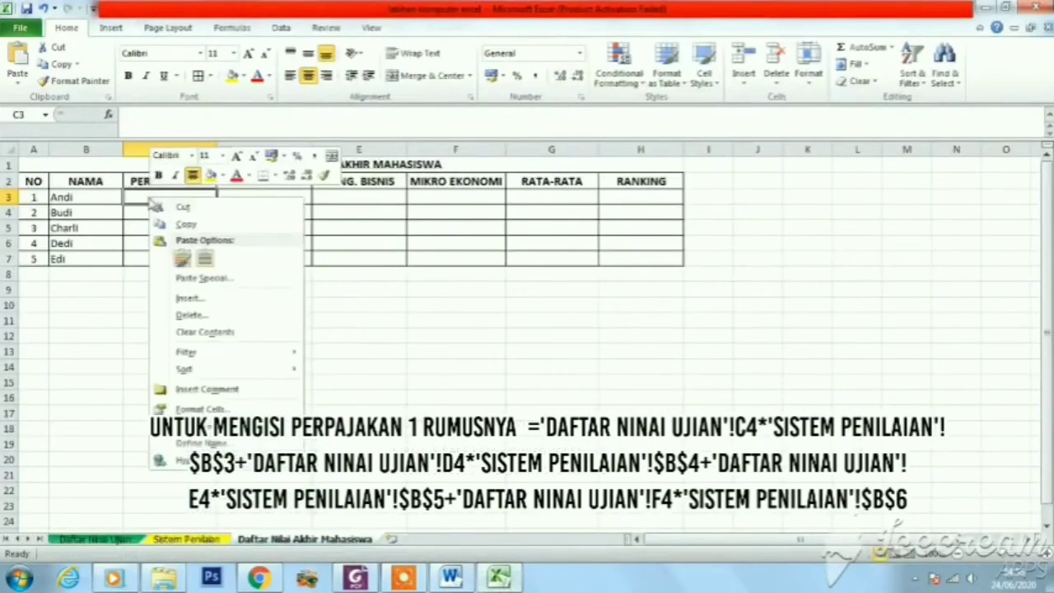
pyautogui.click(183, 262)
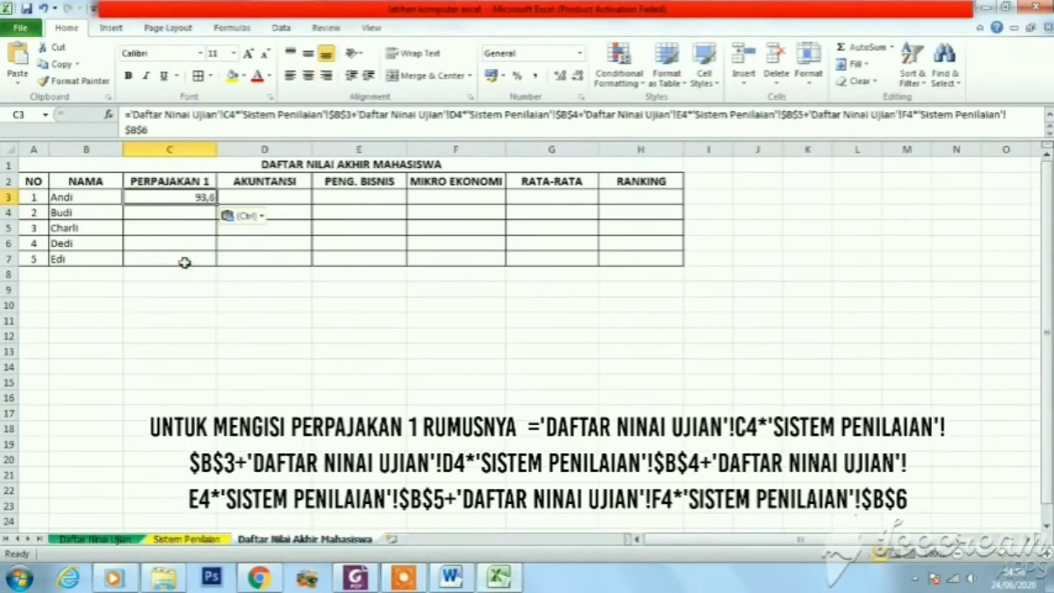
pyautogui.click(161, 130)
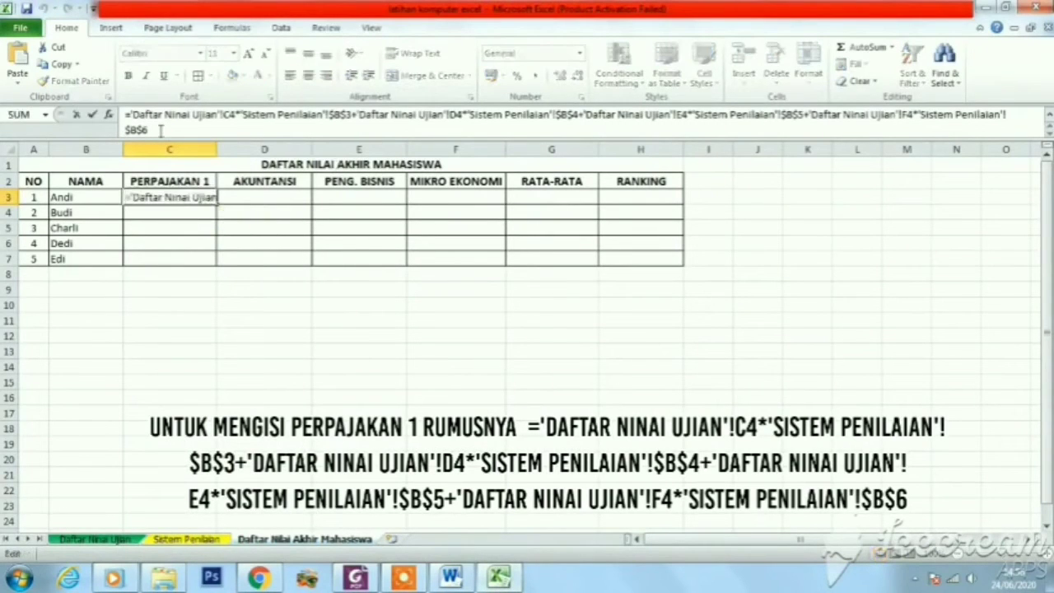
pyautogui.press('Return')
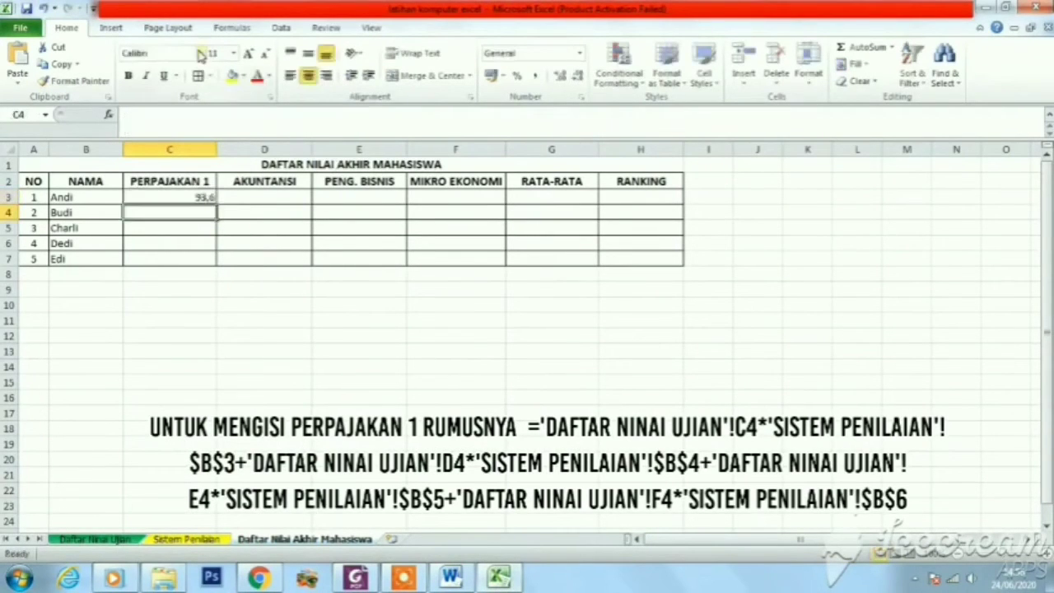
# Center the contents of the grade table cells C3:H7 horizontally
pyautogui.click(242, 259)
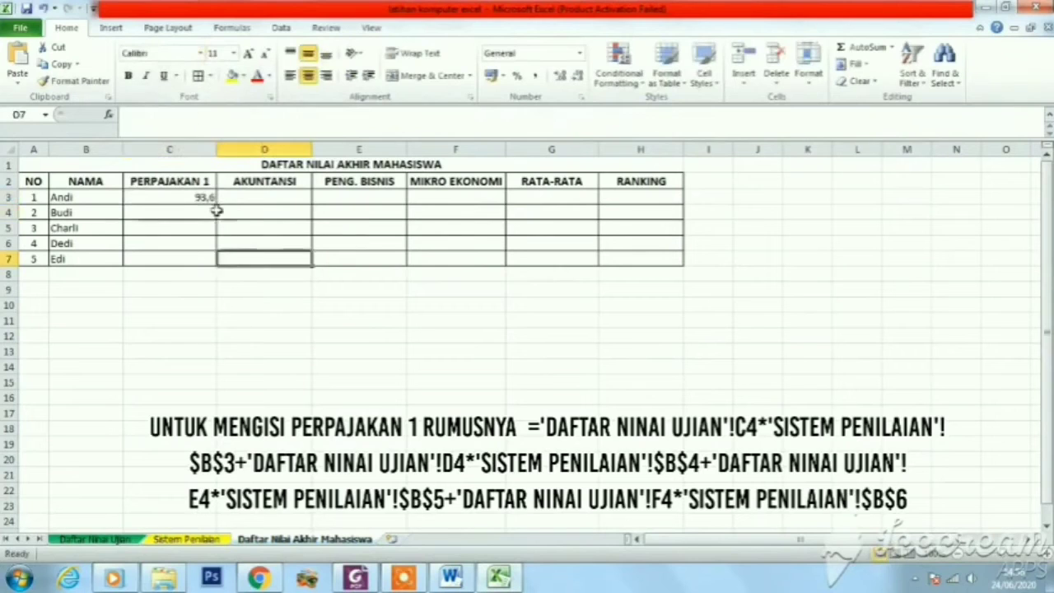
pyautogui.click(201, 198)
pyautogui.moveTo(202, 197); pyautogui.dragTo(605, 272)
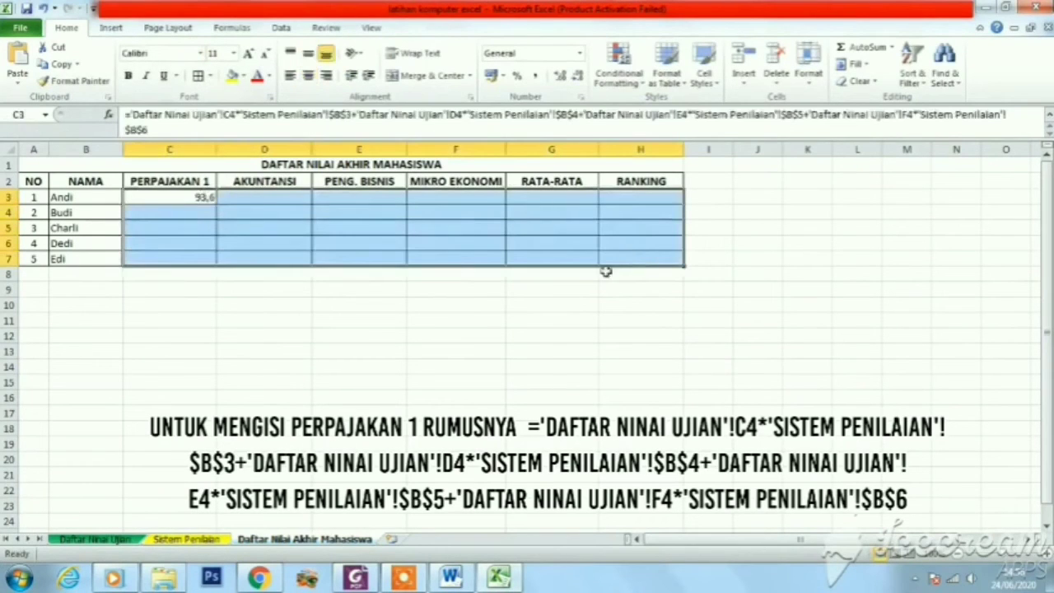
pyautogui.click(307, 75)
pyautogui.click(366, 245)
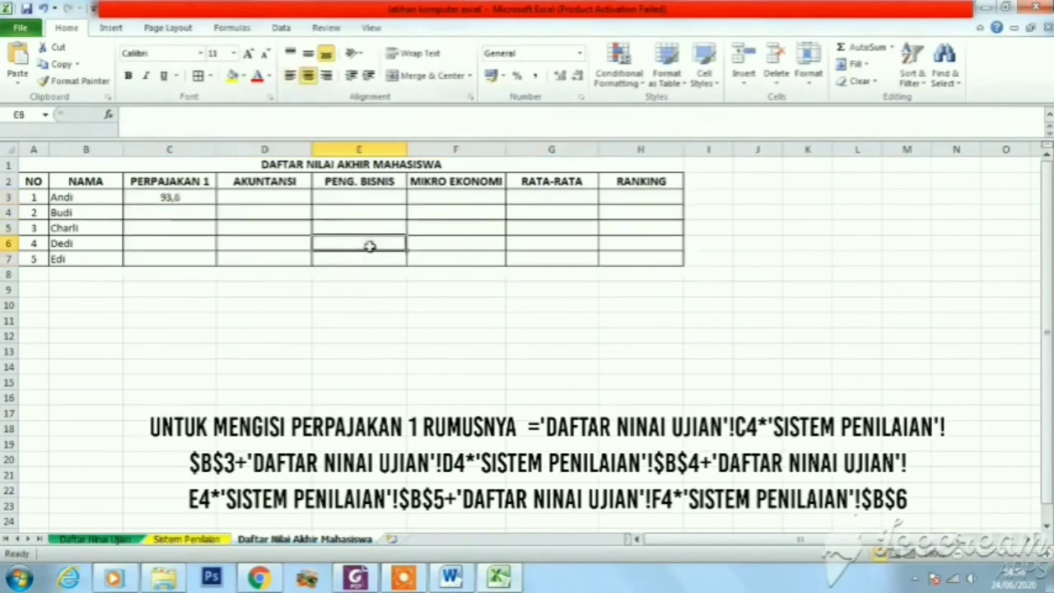
# Copy the PERPAJAKAN 1 formula from C3 down to C7 and apply borders to C3:C7
pyautogui.click(180, 197)
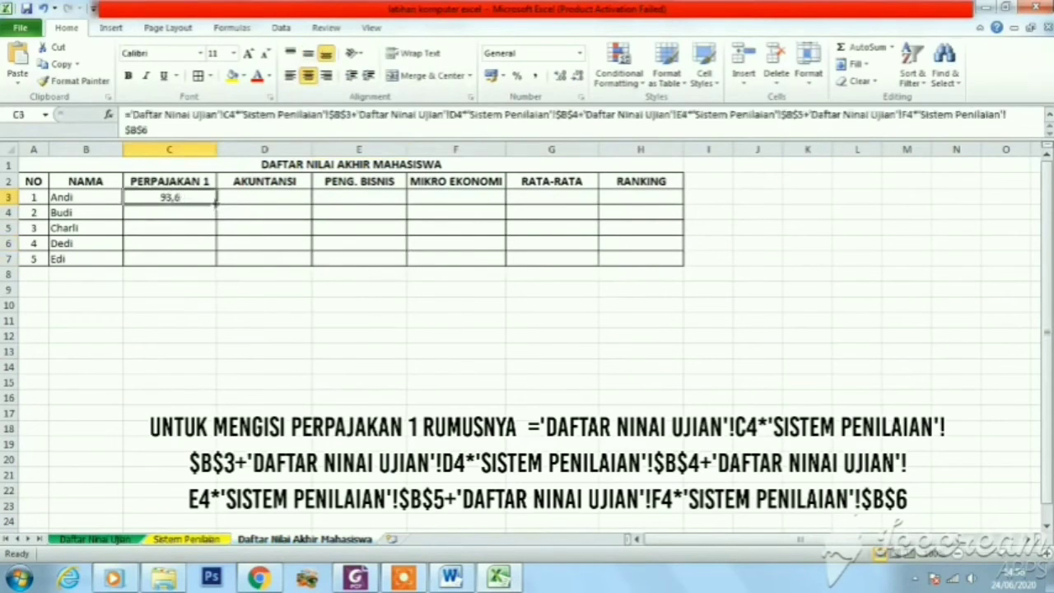
pyautogui.moveTo(217, 205); pyautogui.dragTo(213, 260)
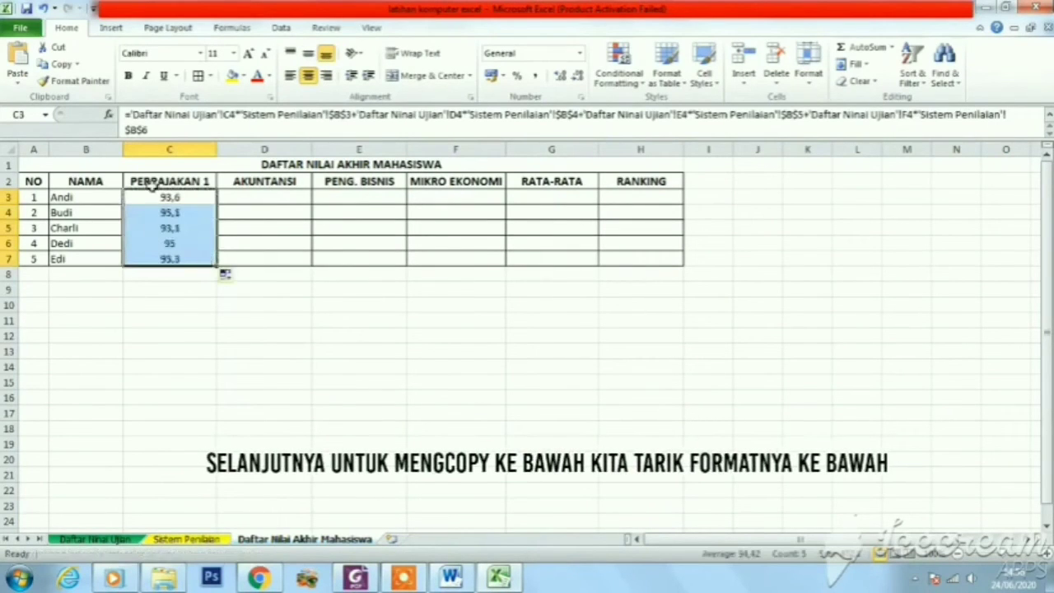
pyautogui.click(252, 339)
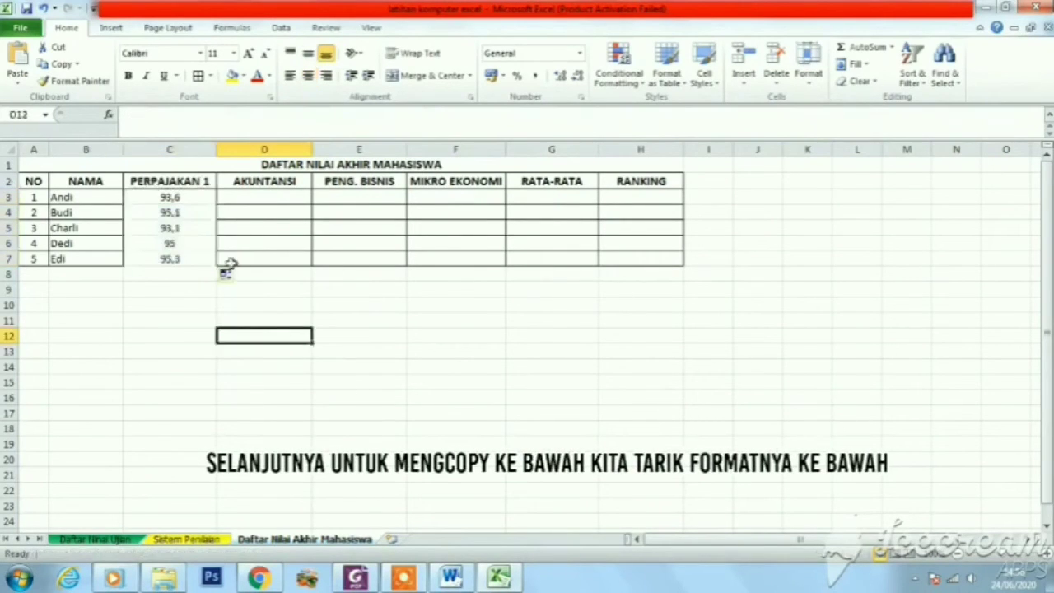
pyautogui.moveTo(195, 200); pyautogui.dragTo(196, 258)
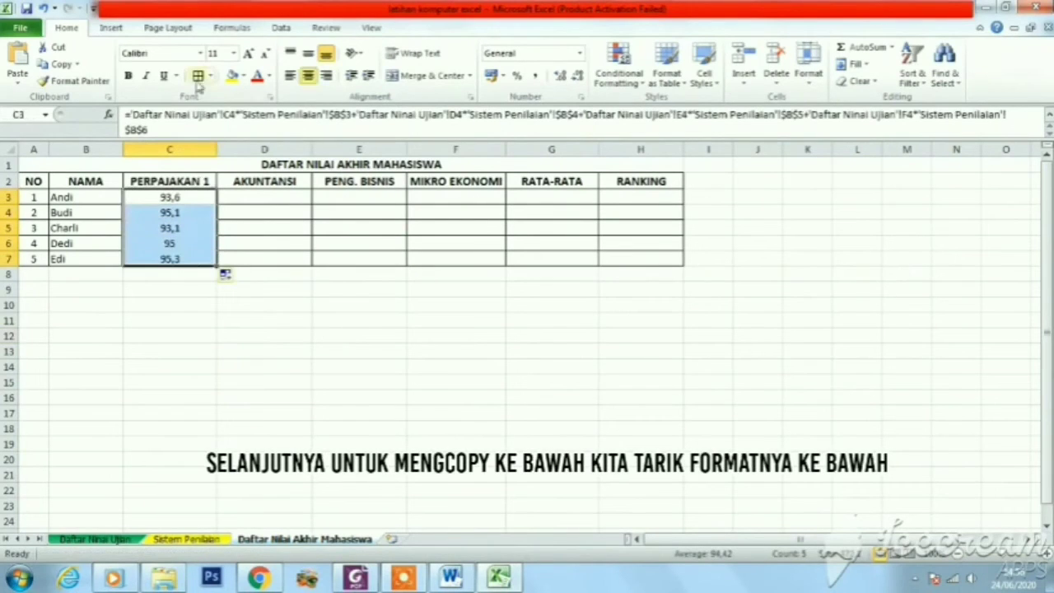
pyautogui.click(292, 291)
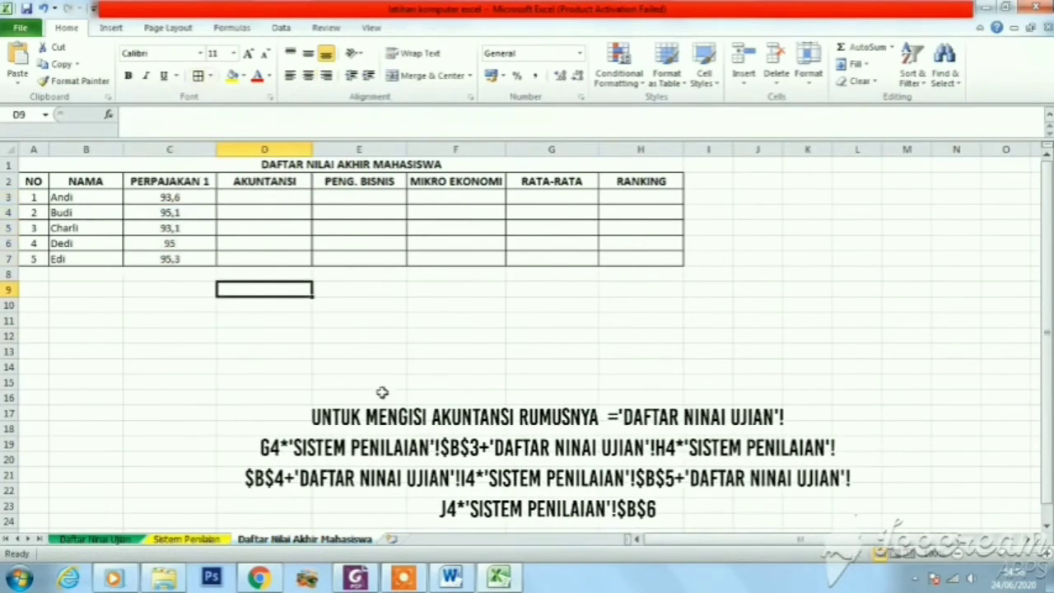
# Switch to the Word document and copy the complete AKUNTANSI formula, from the equals sign through $B$6
pyautogui.click(451, 577)
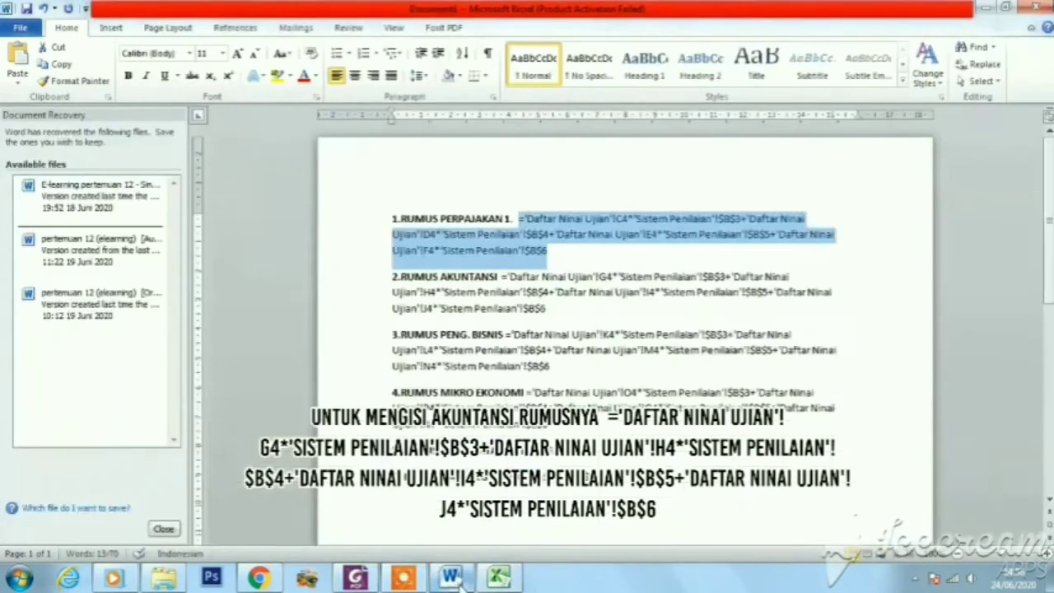
pyautogui.click(527, 334)
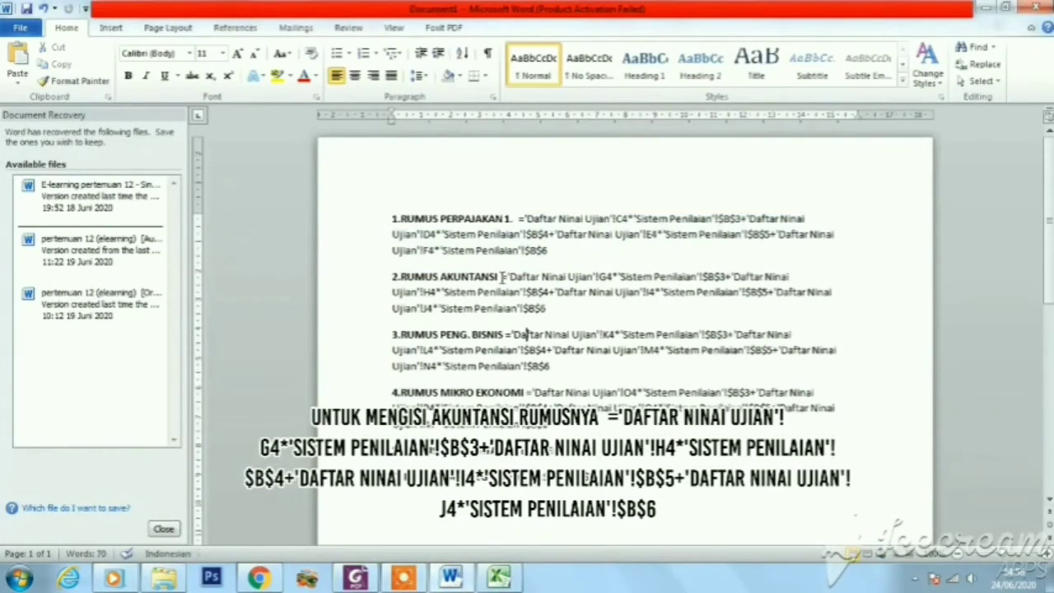
pyautogui.moveTo(502, 278); pyautogui.dragTo(548, 306)
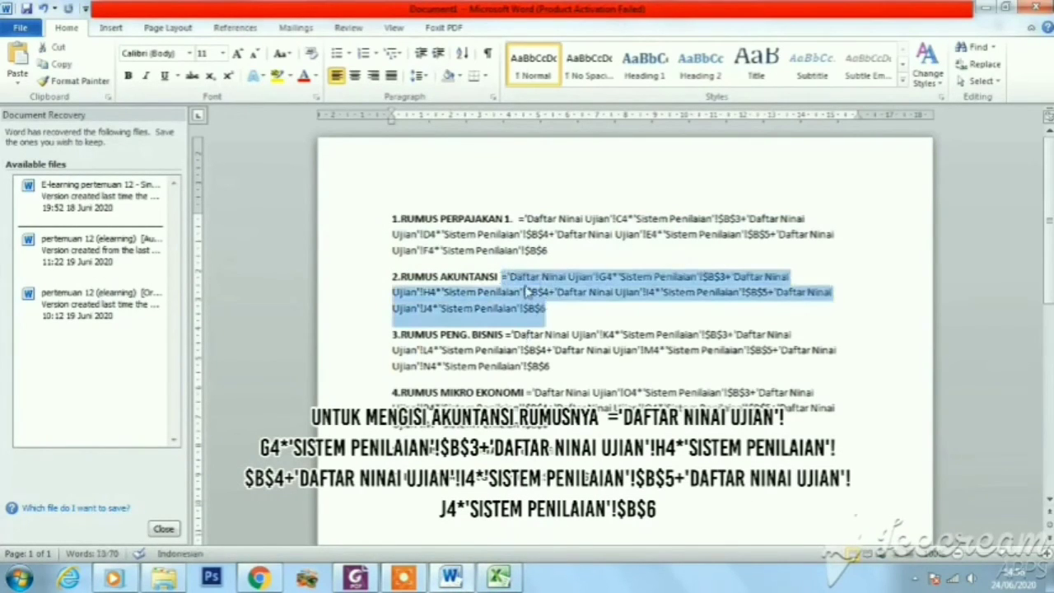
pyautogui.rightClick(528, 290)
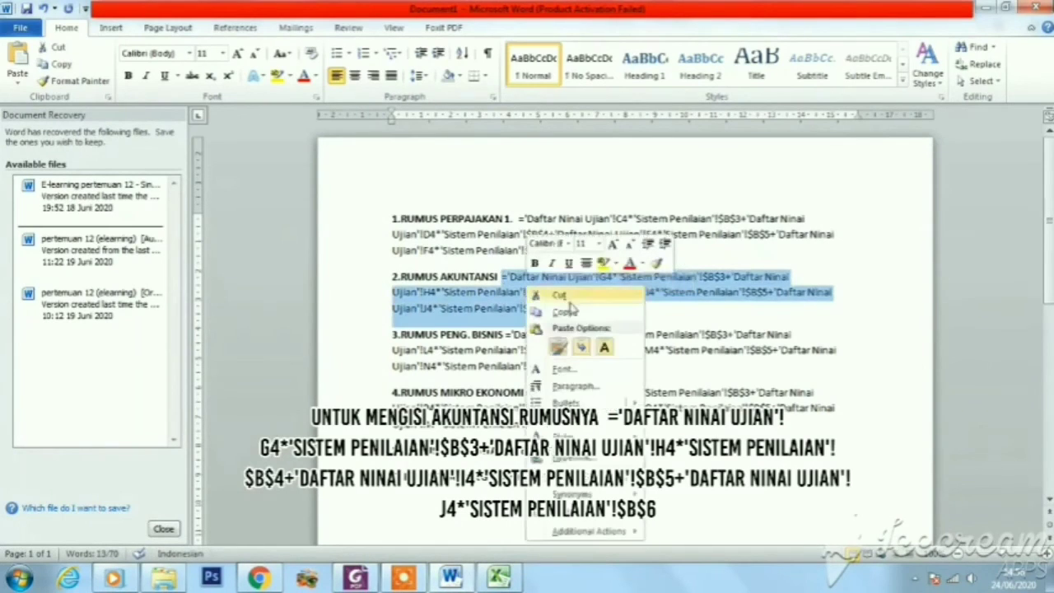
pyautogui.click(565, 313)
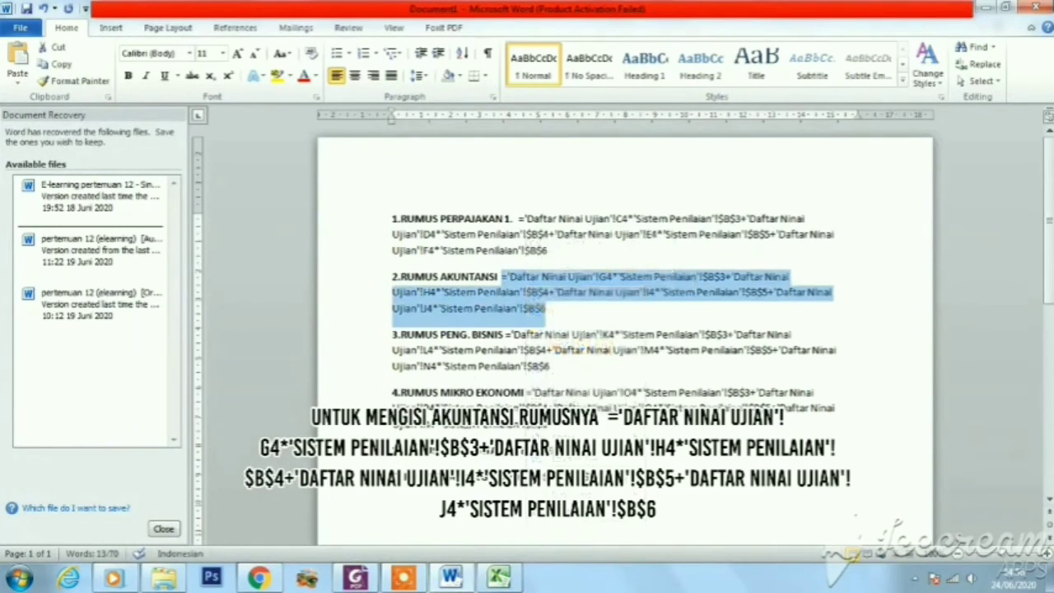
# Return to Excel and paste the copied AKUNTANSI formula into D3, keeping source formatting
pyautogui.click(498, 576)
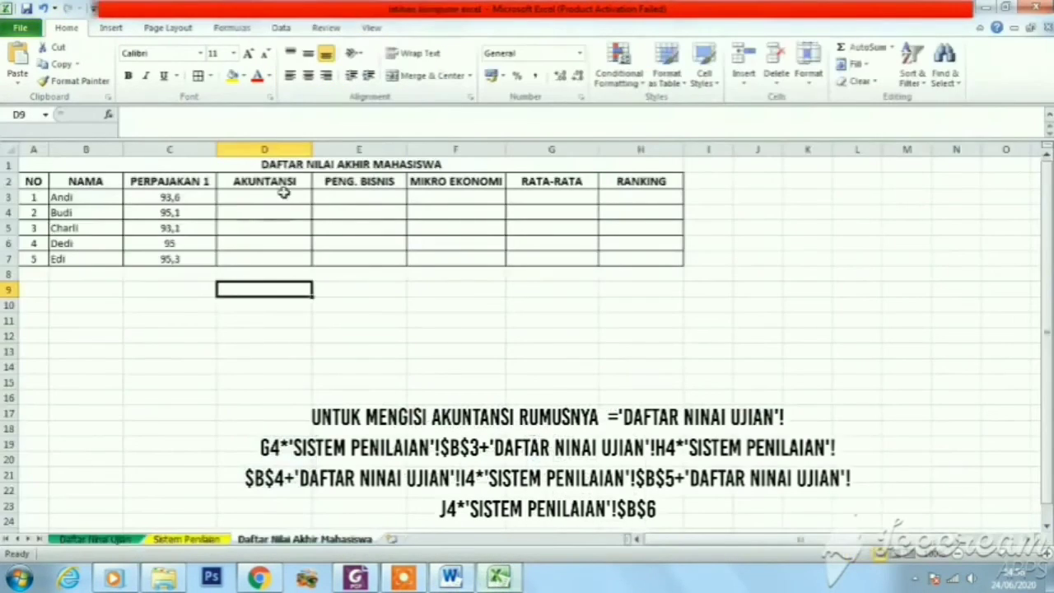
pyautogui.click(282, 198)
pyautogui.rightClick(283, 200)
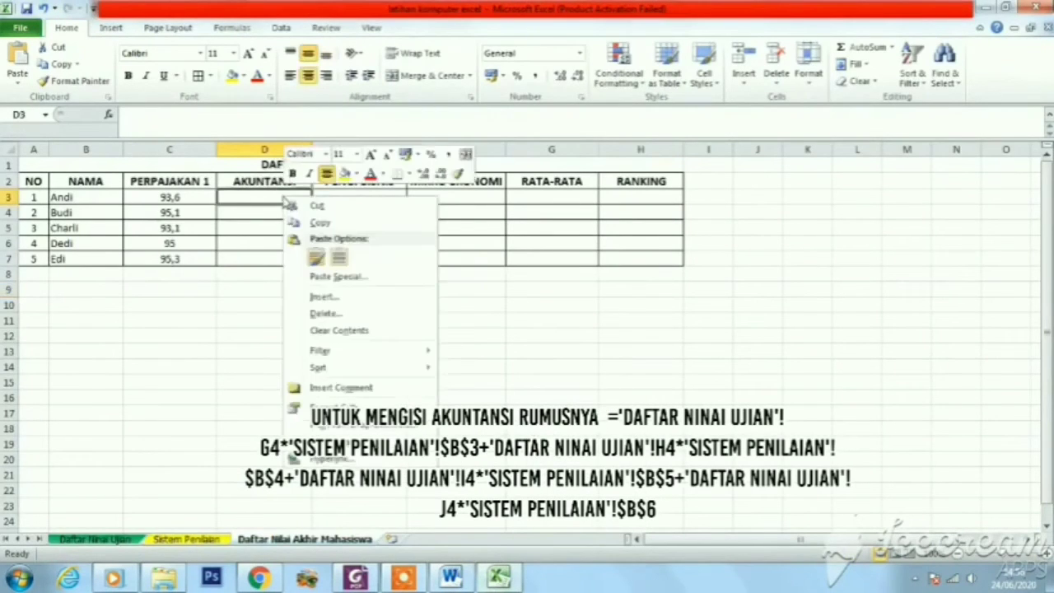
pyautogui.click(317, 258)
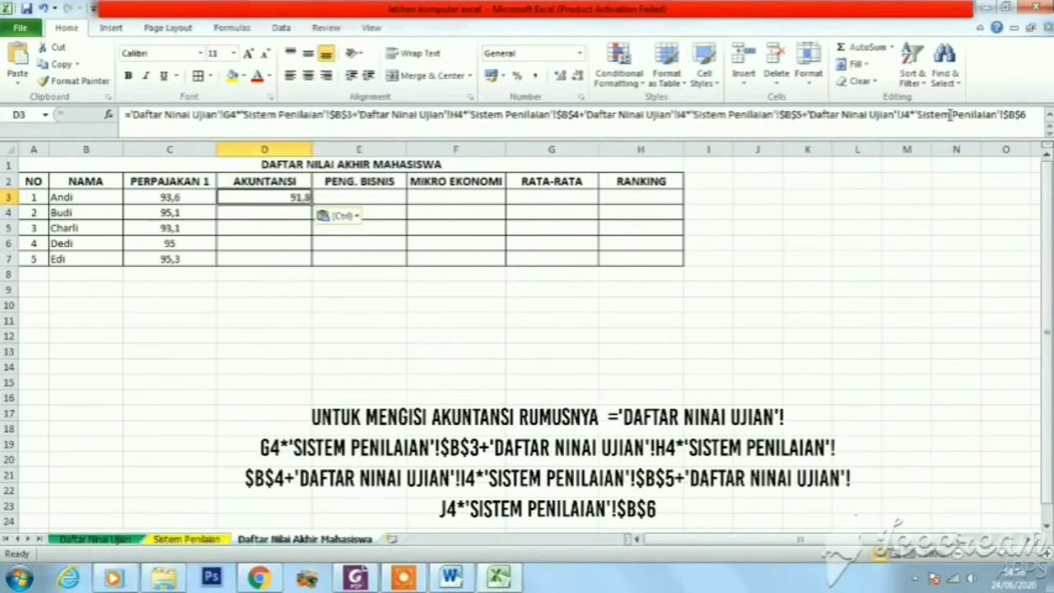
pyautogui.click(323, 276)
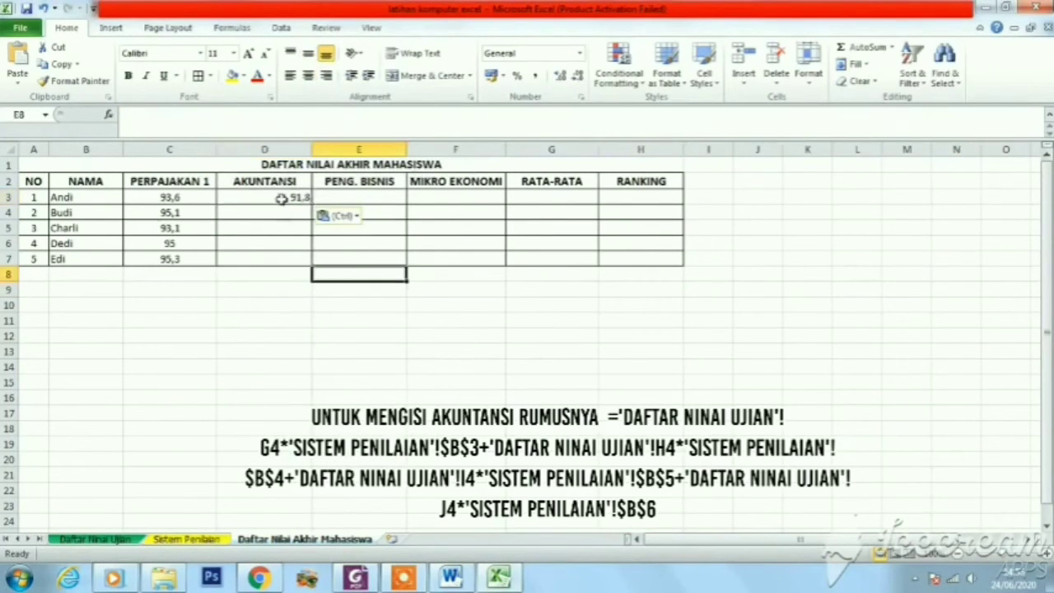
# Center the contents of the AKUNTANSI cells D3:D7 horizontally
pyautogui.click(281, 198)
pyautogui.click(294, 225)
pyautogui.moveTo(285, 198); pyautogui.dragTo(291, 257)
pyautogui.click(310, 76)
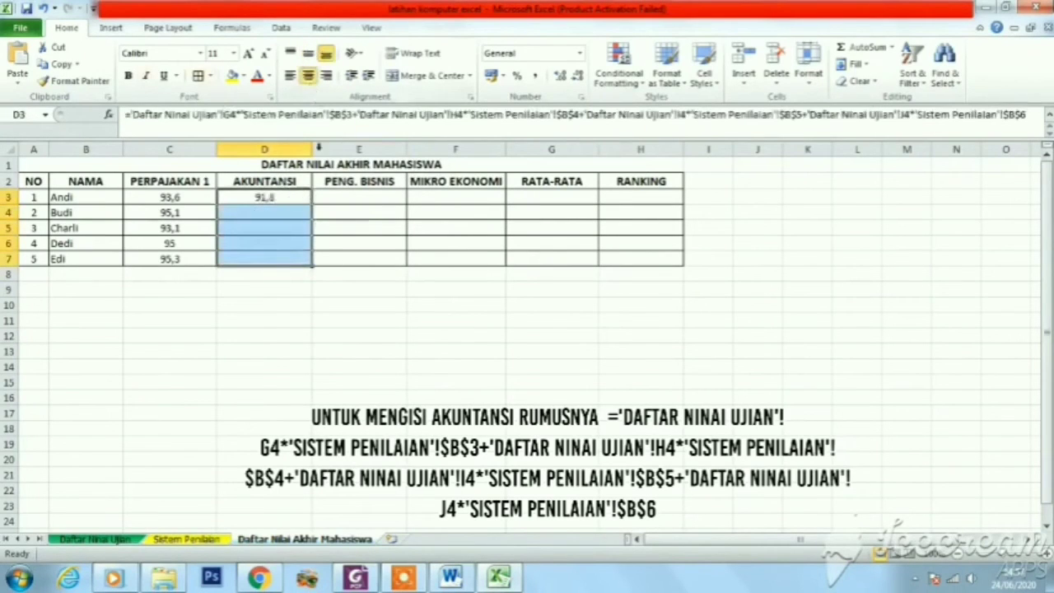
pyautogui.click(293, 254)
# Copy the AKUNTANSI formula from D3 down to D7
pyautogui.click(269, 188)
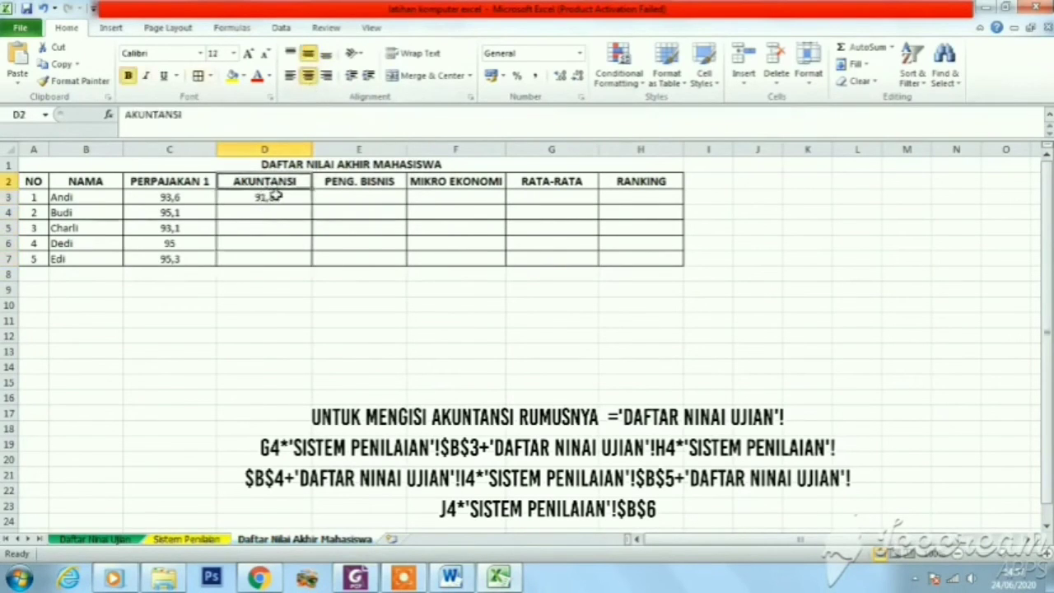
pyautogui.click(277, 197)
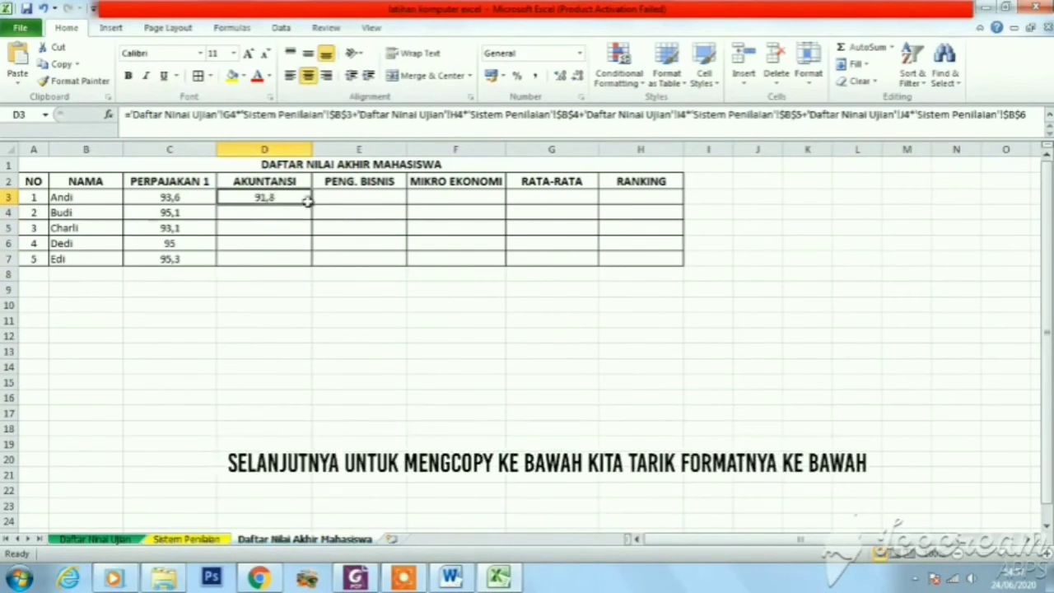
pyautogui.moveTo(312, 205); pyautogui.dragTo(309, 262)
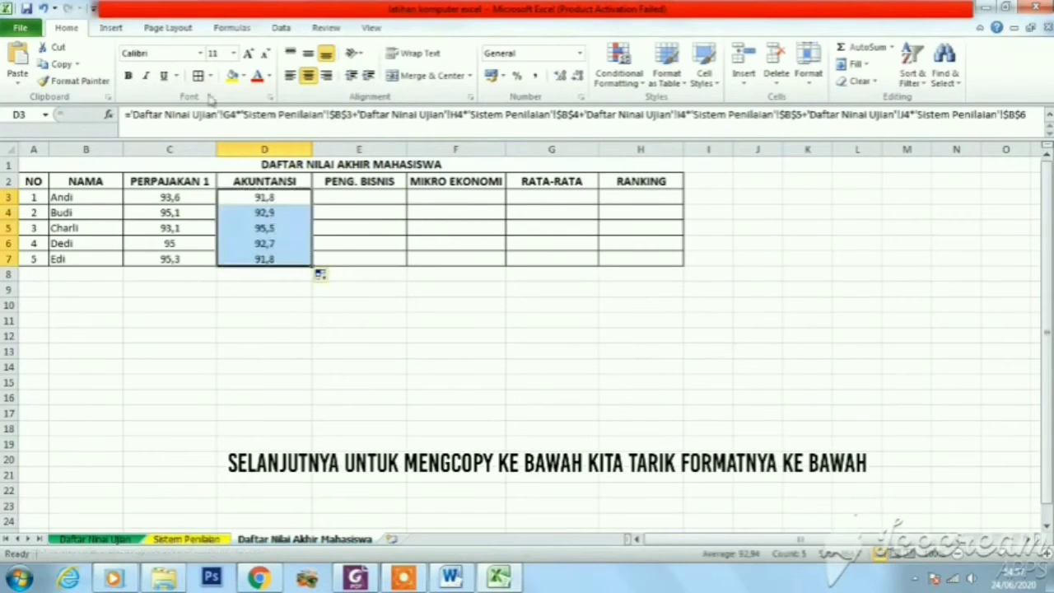
pyautogui.click(409, 330)
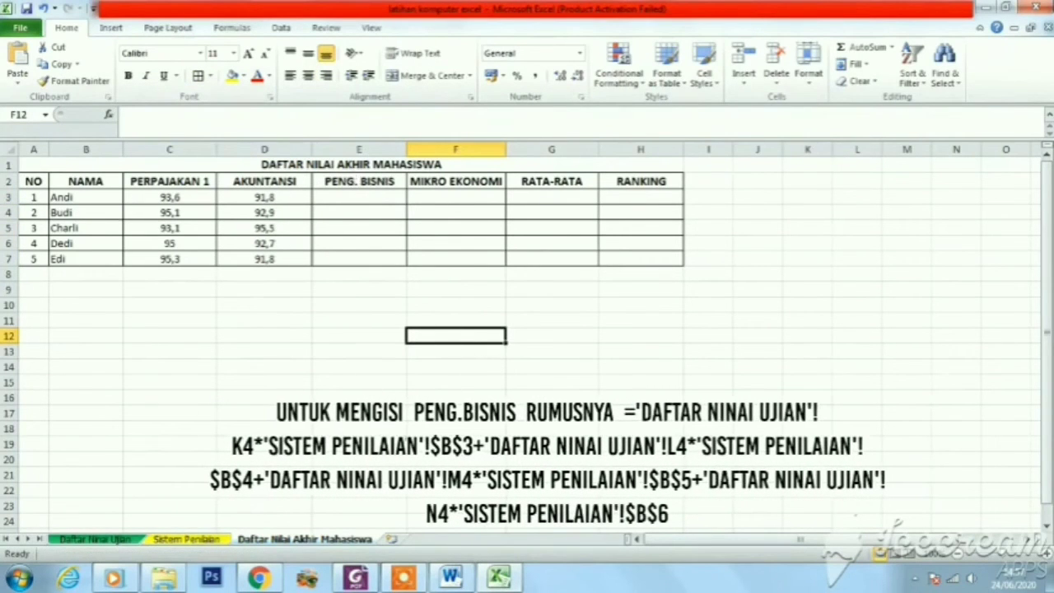
# Switch to the Word document and copy the complete PENG. BISNIS formula, from the equals sign through $B$6
pyautogui.click(450, 577)
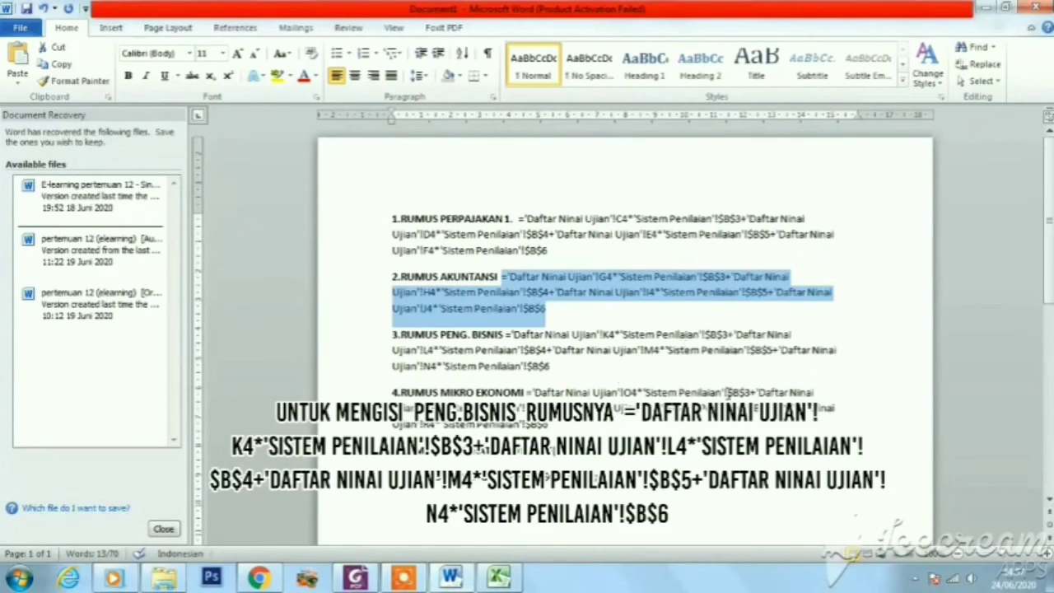
pyautogui.click(556, 367)
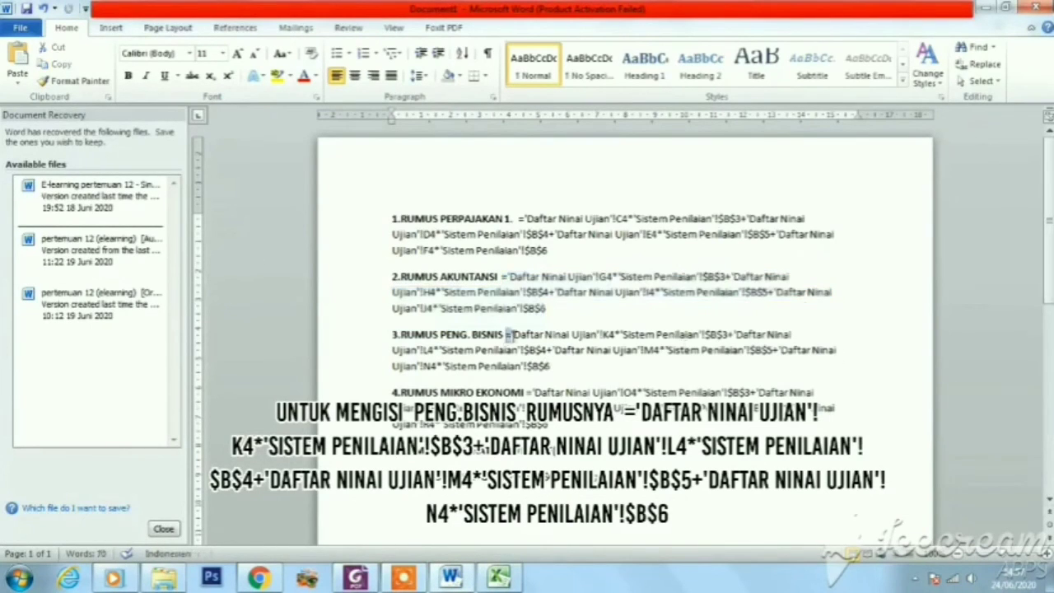
pyautogui.moveTo(507, 335); pyautogui.dragTo(550, 366)
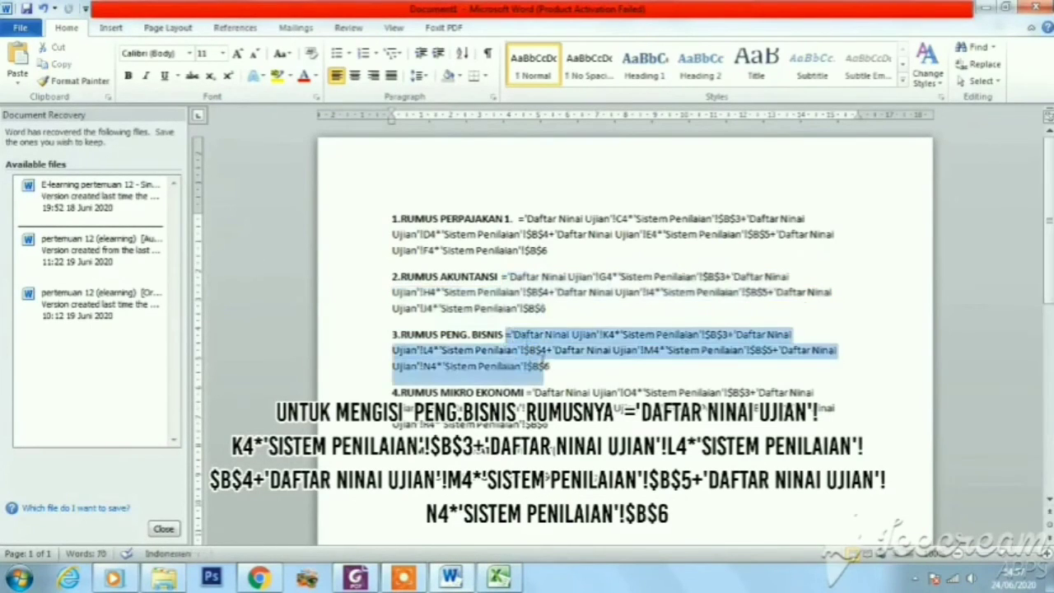
pyautogui.rightClick(529, 341)
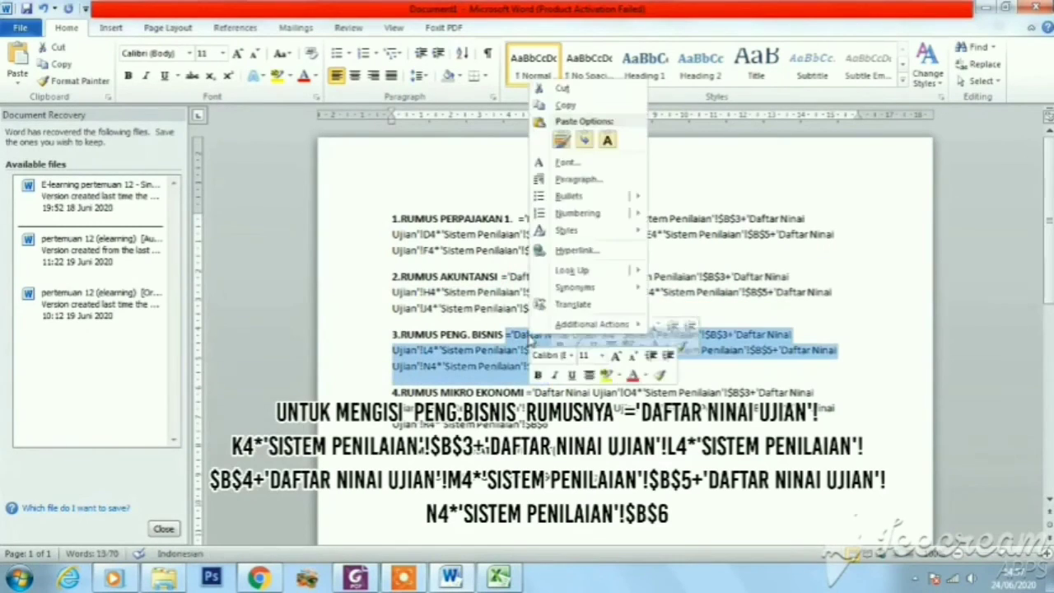
pyautogui.click(563, 106)
# Return to Excel and paste the copied PENG. BISNIS formula into E3, keeping source formatting
pyautogui.click(498, 577)
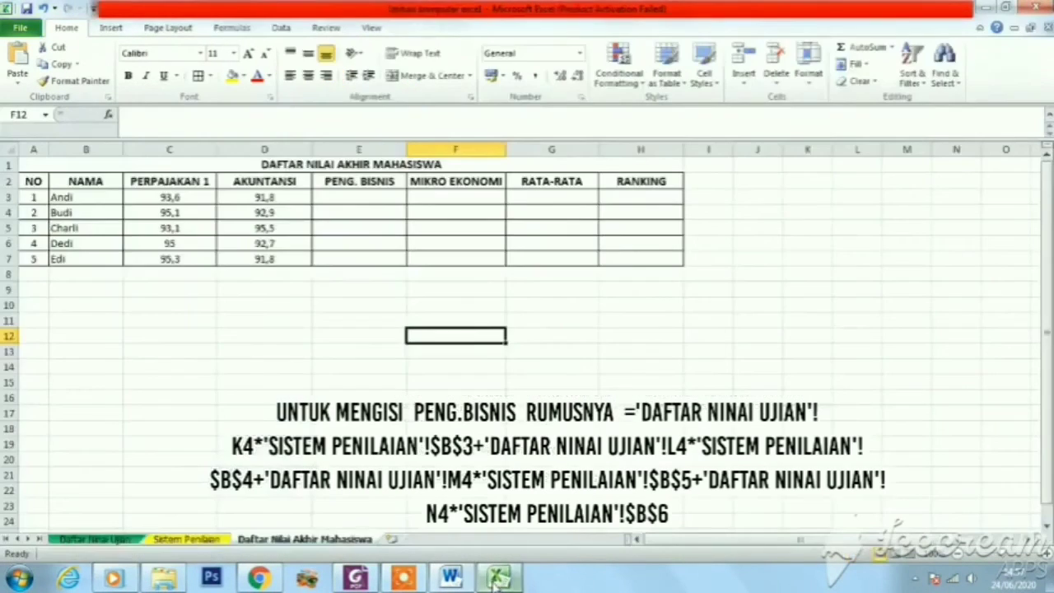
pyautogui.click(374, 198)
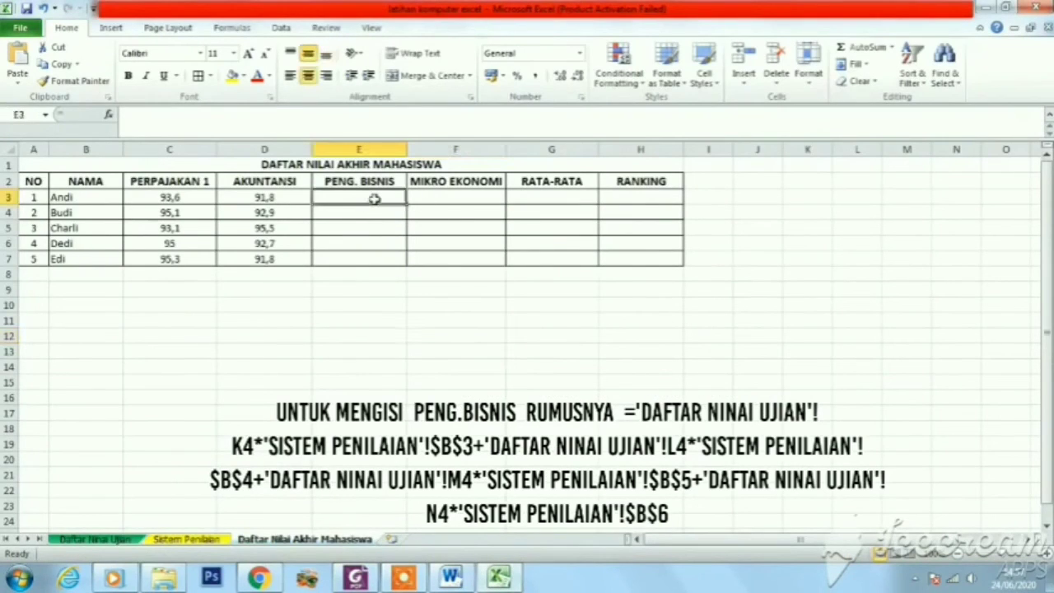
pyautogui.rightClick(375, 201)
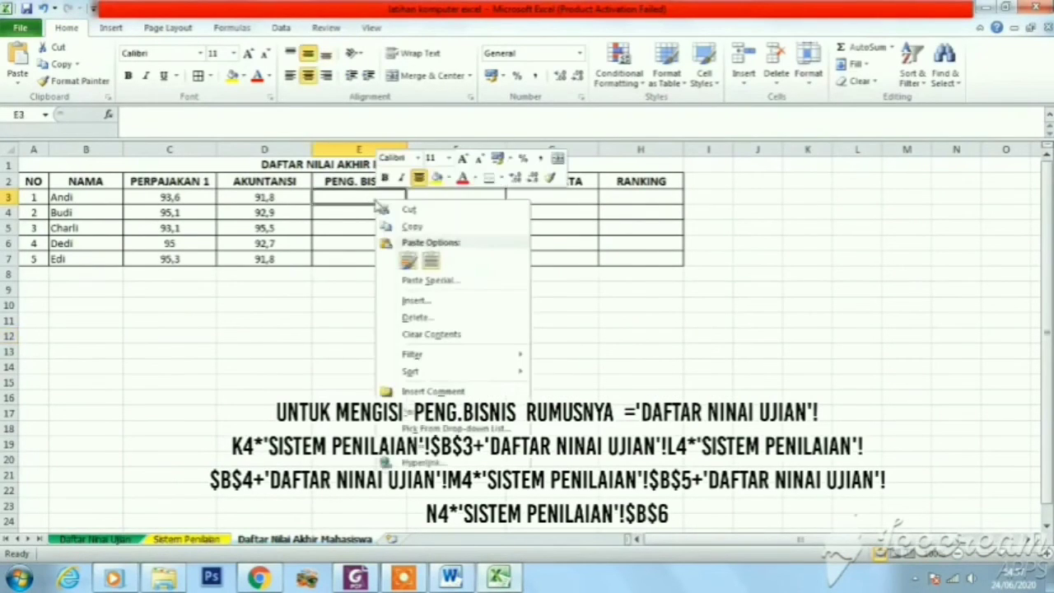
pyautogui.click(408, 261)
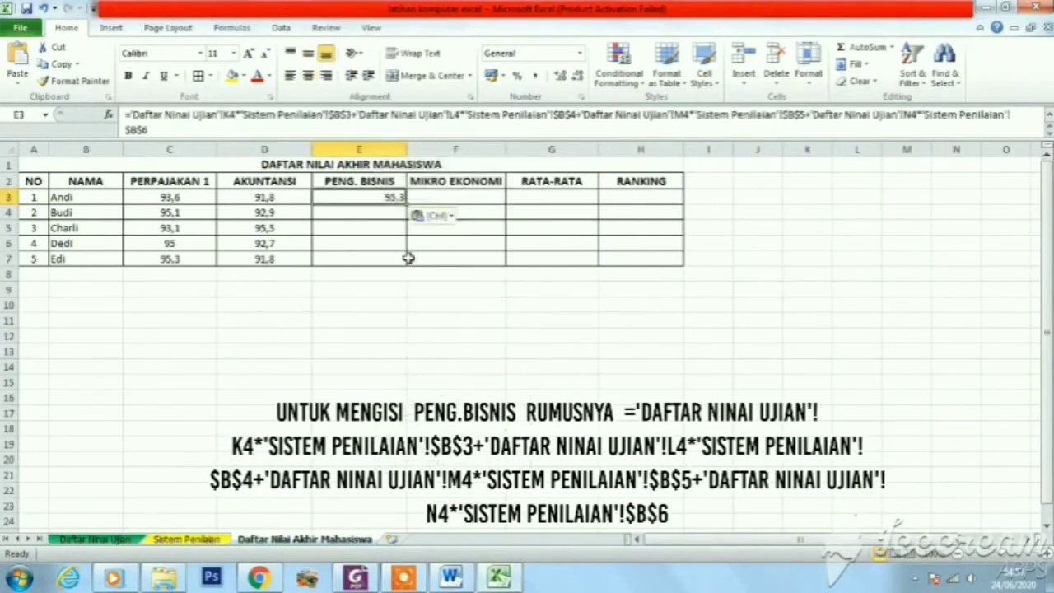
# Center the contents of the PENG. BISNIS cells E3:E7 horizontally
pyautogui.click(382, 213)
pyautogui.moveTo(384, 198); pyautogui.dragTo(390, 257)
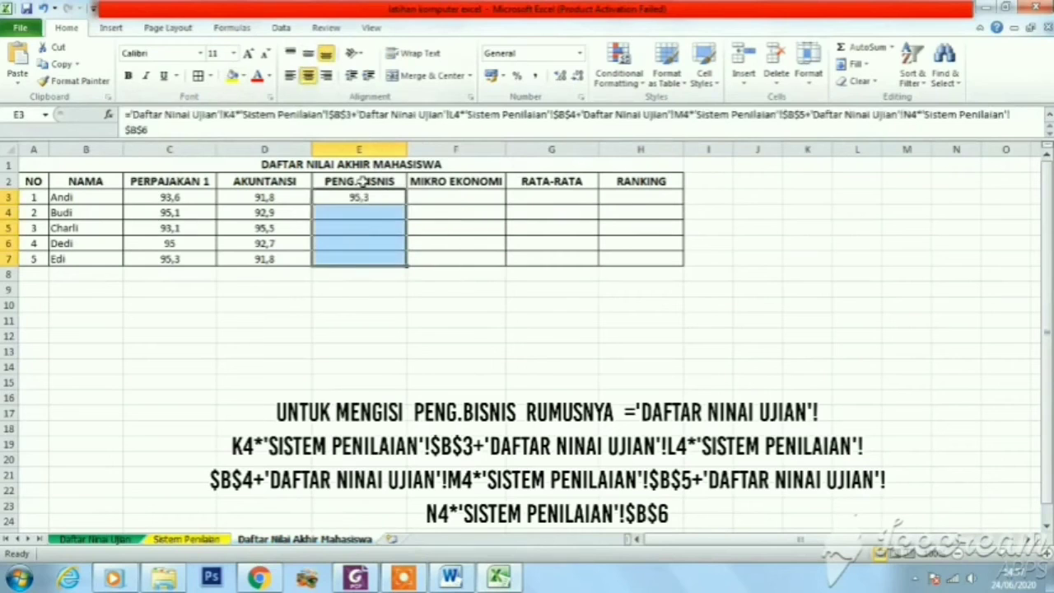
pyautogui.click(362, 244)
# Copy the PENG. BISNIS formula from E3 down to E7 and apply borders to E3:E7
pyautogui.click(359, 196)
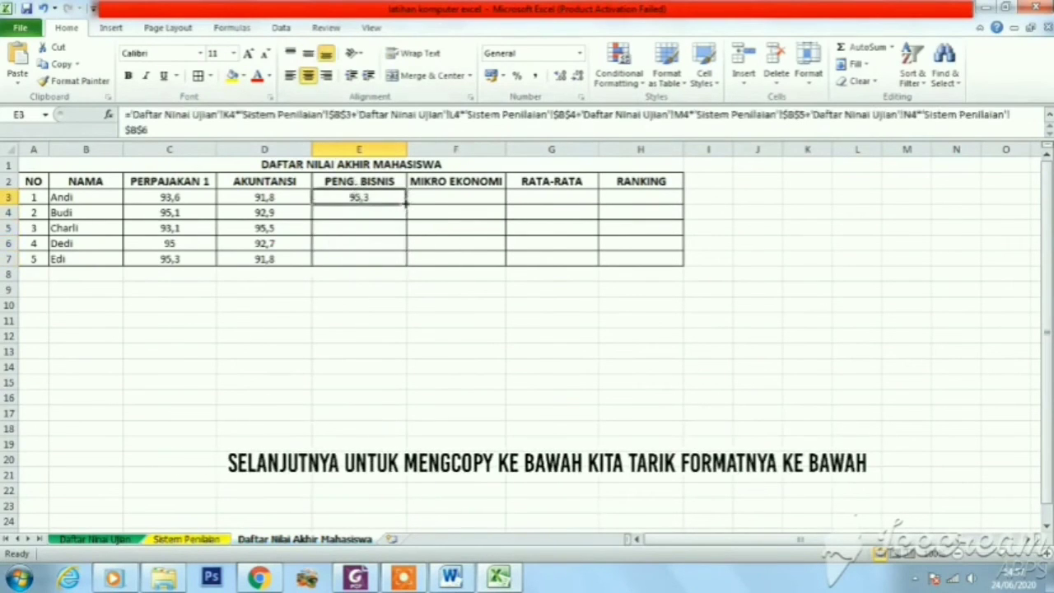
pyautogui.moveTo(407, 211); pyautogui.dragTo(406, 266)
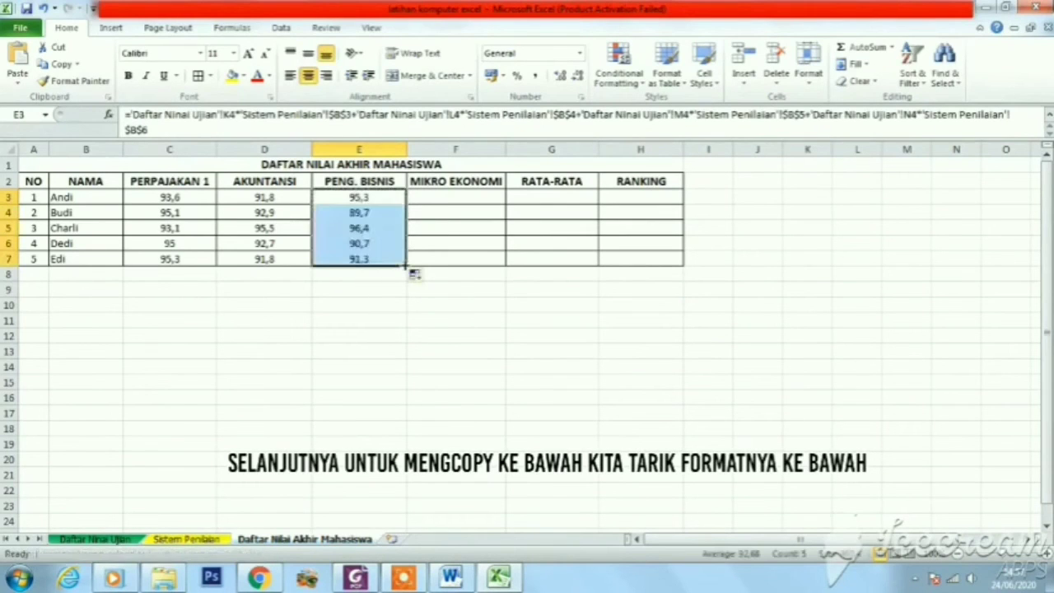
pyautogui.click(198, 77)
pyautogui.moveTo(416, 320); pyautogui.dragTo(420, 333)
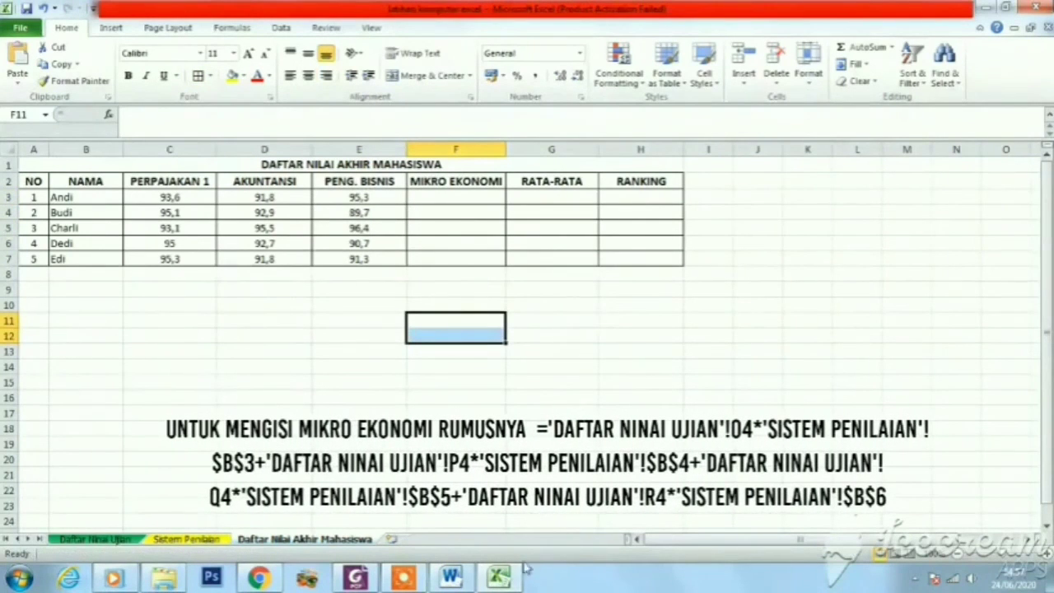
# Switch to the Word document and copy the complete MIKRO EKONOMI formula, starting at the equals sign
pyautogui.click(458, 582)
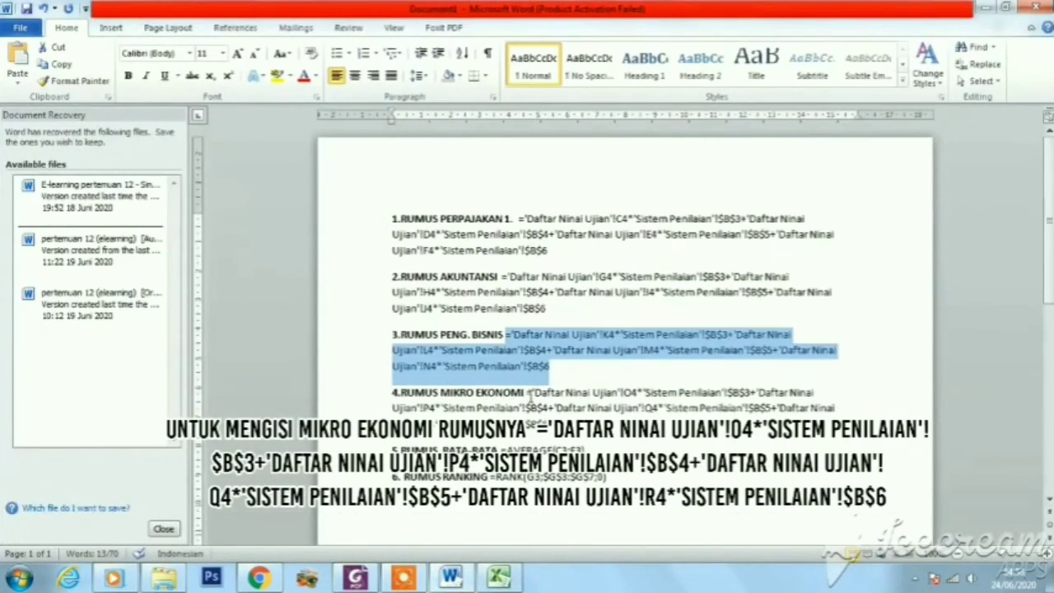
pyautogui.moveTo(527, 394); pyautogui.dragTo(548, 422)
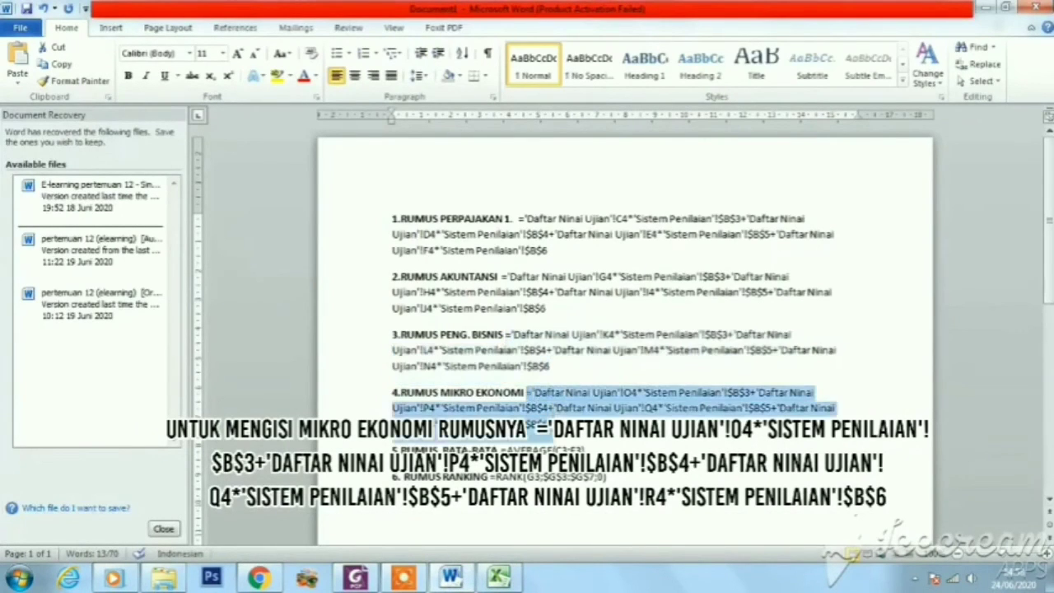
pyautogui.rightClick(538, 416)
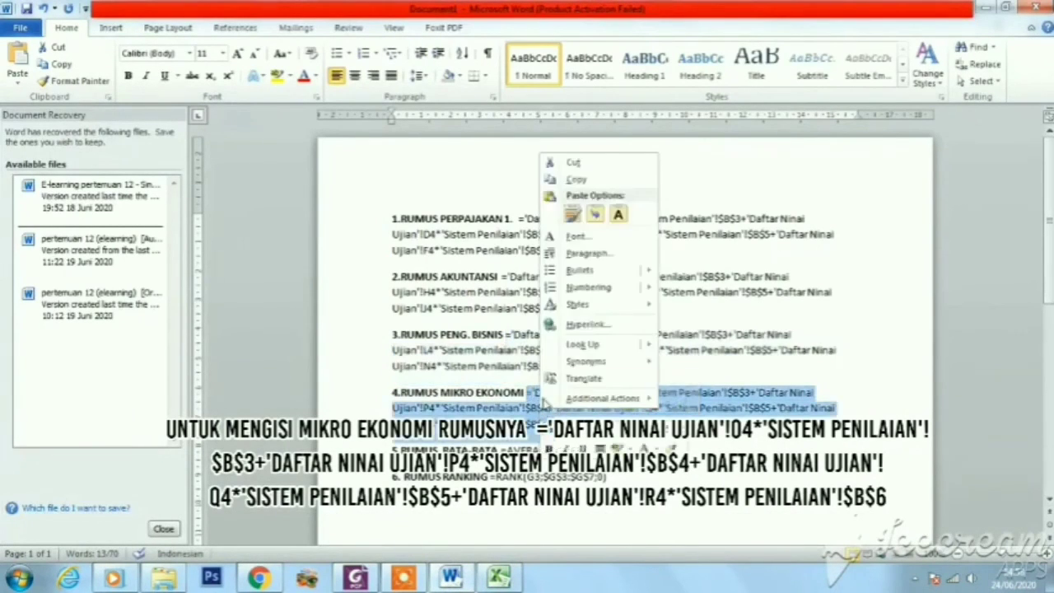
pyautogui.click(574, 179)
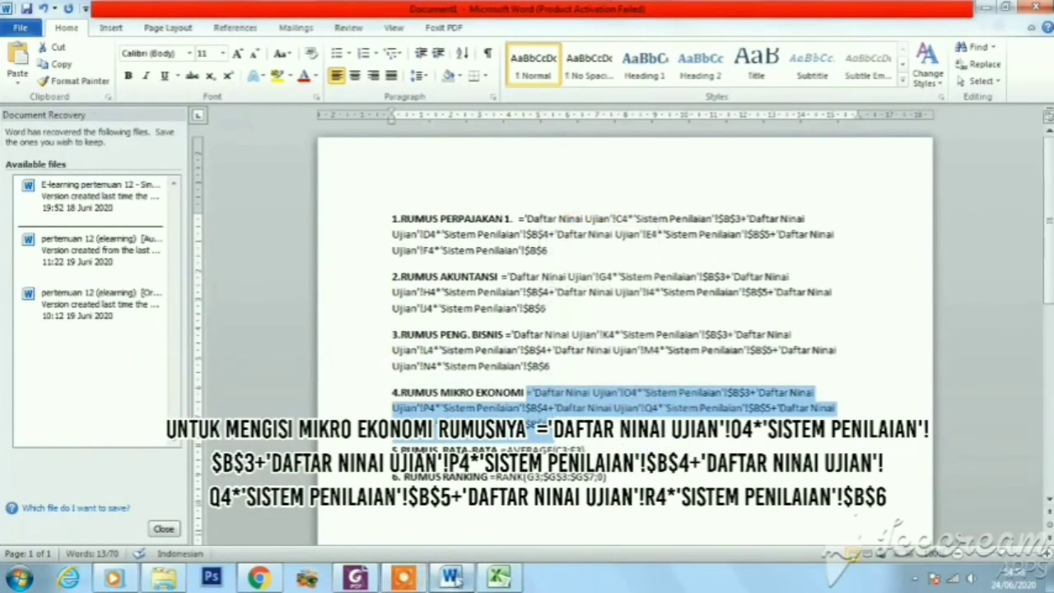
# Return to Excel and paste the copied MIKRO EKONOMI formula into F3, keeping source formatting, and commit it
pyautogui.click(499, 578)
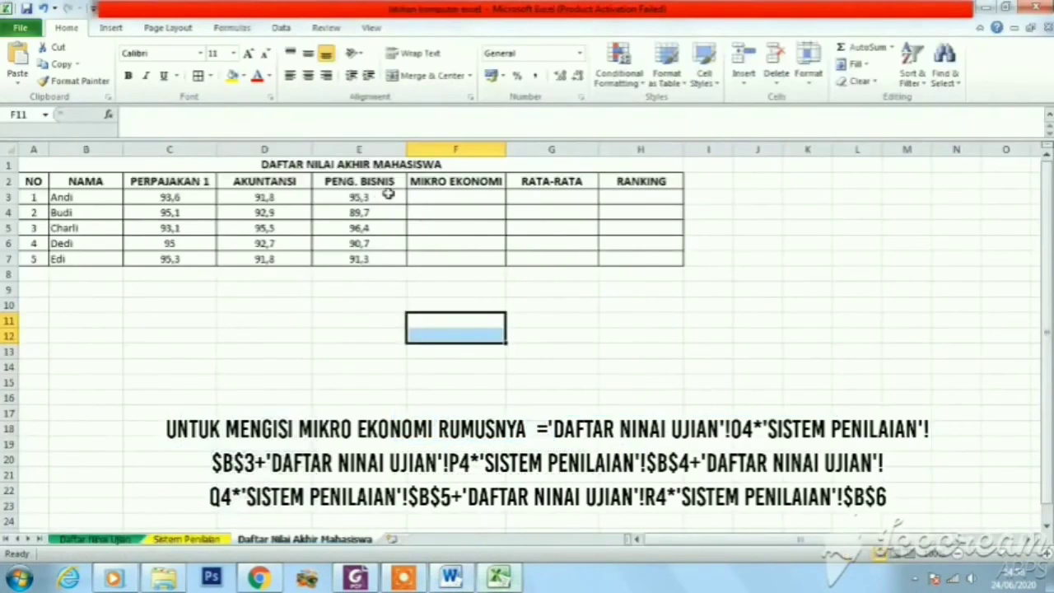
pyautogui.click(449, 198)
pyautogui.rightClick(449, 198)
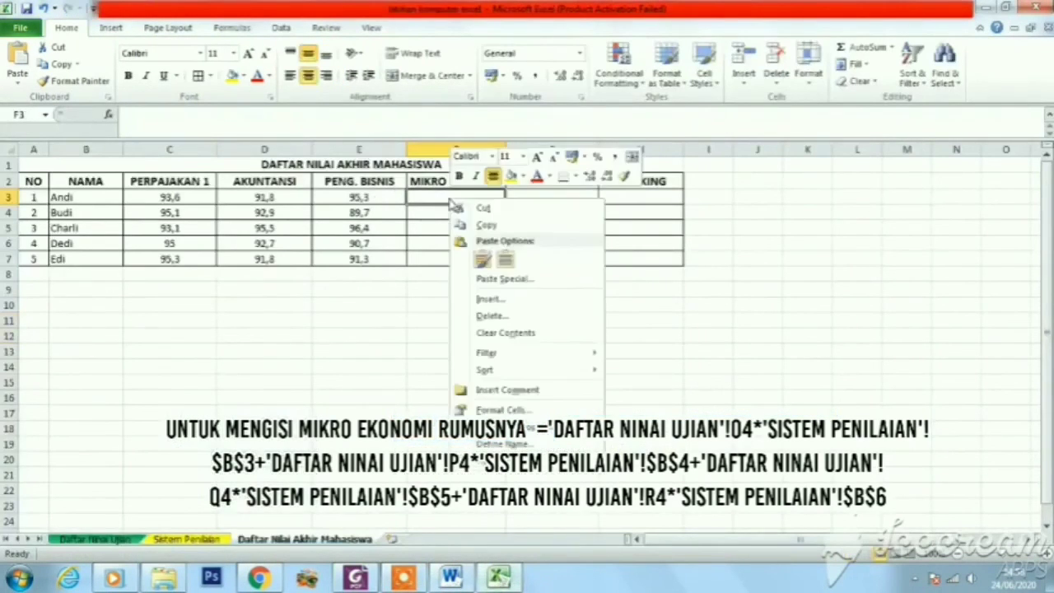
pyautogui.click(484, 261)
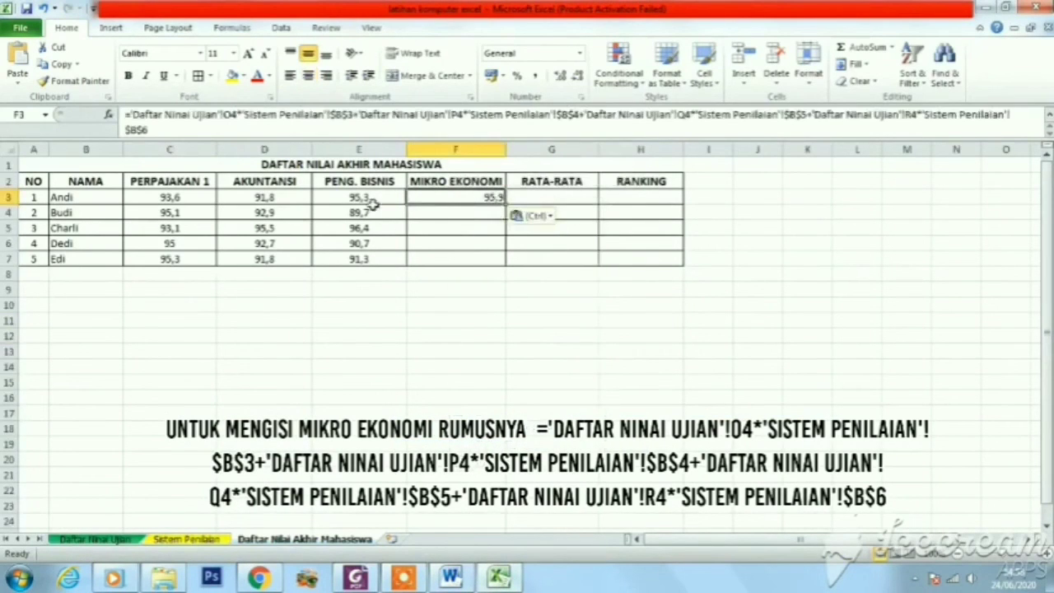
pyautogui.click(164, 130)
pyautogui.press('Return')
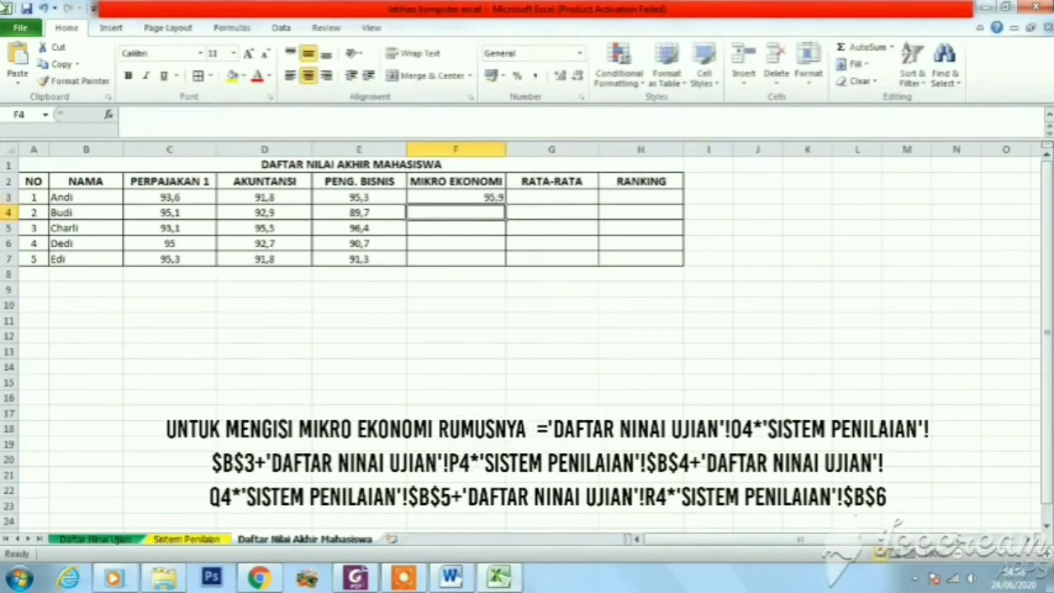
pyautogui.moveTo(484, 198); pyautogui.dragTo(479, 247)
pyautogui.click(544, 242)
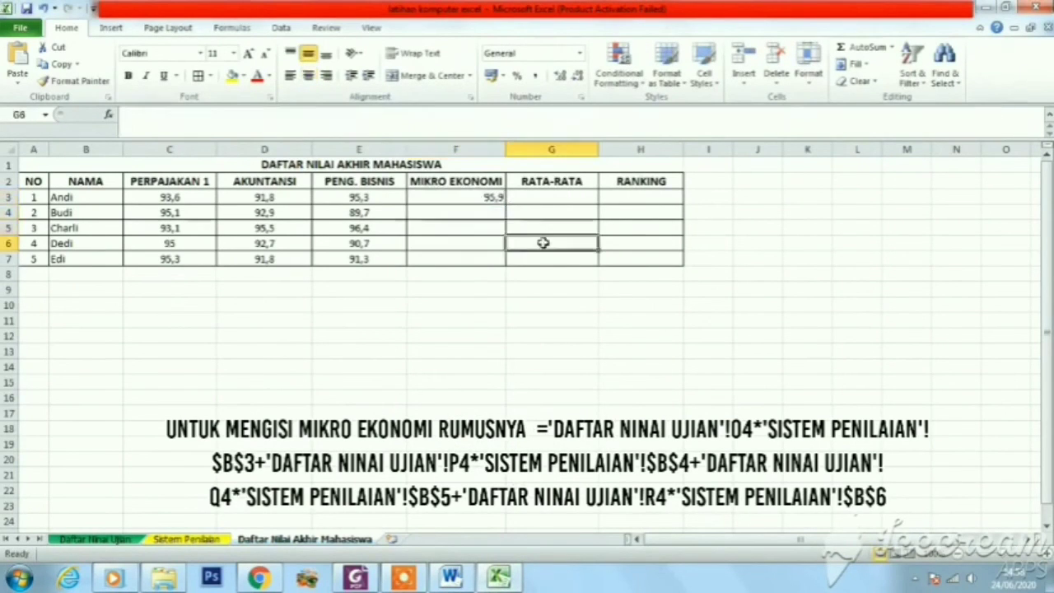
# Center the MIKRO EKONOMI cells F3:F7 horizontally and copy the F3 formula down to F7 with borders applied
pyautogui.moveTo(482, 198); pyautogui.dragTo(477, 259)
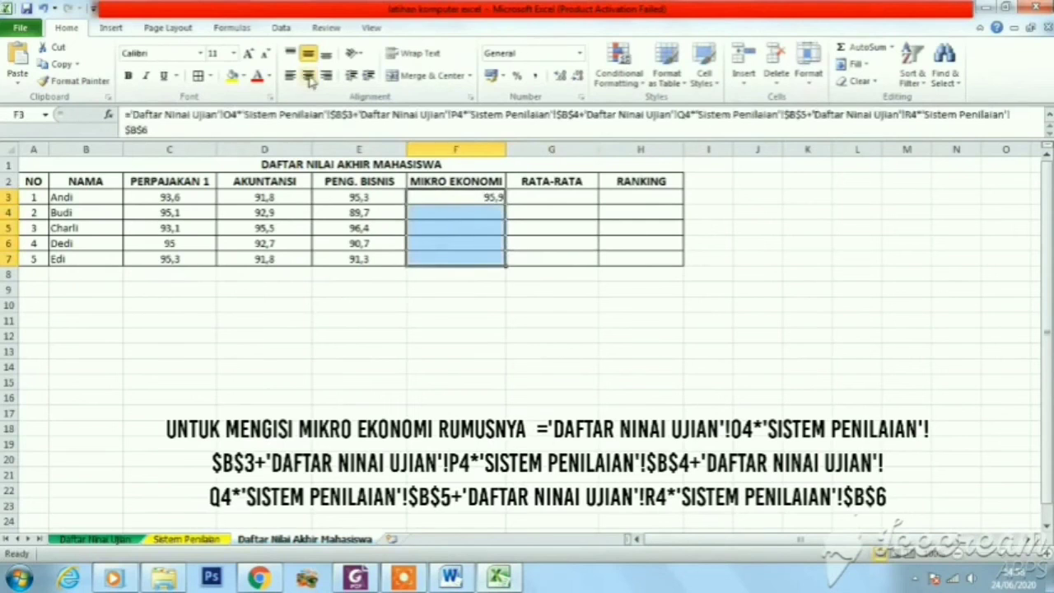
pyautogui.click(482, 224)
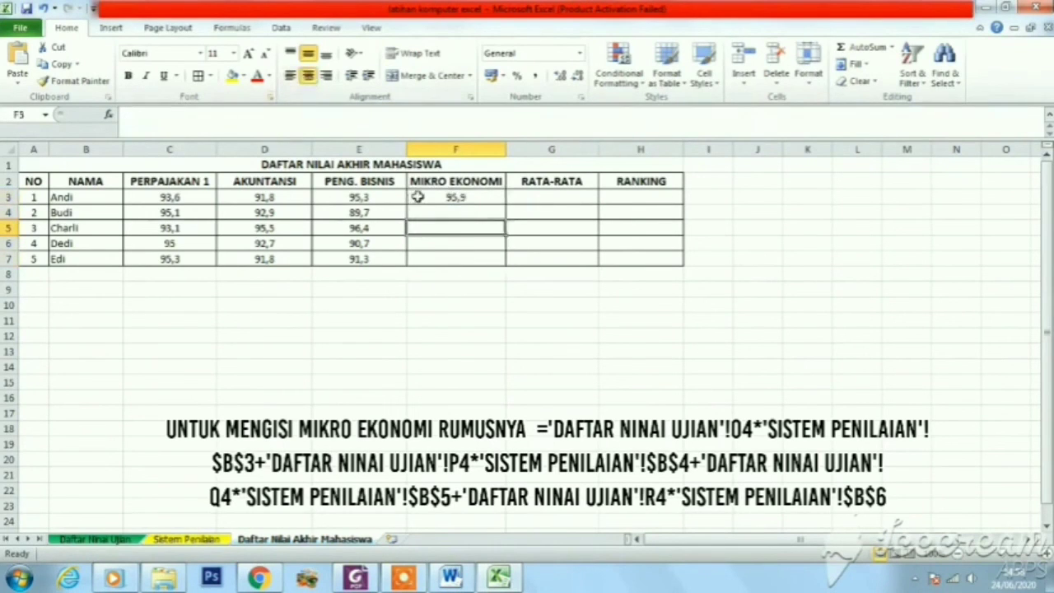
pyautogui.click(456, 198)
pyautogui.moveTo(505, 207); pyautogui.dragTo(506, 265)
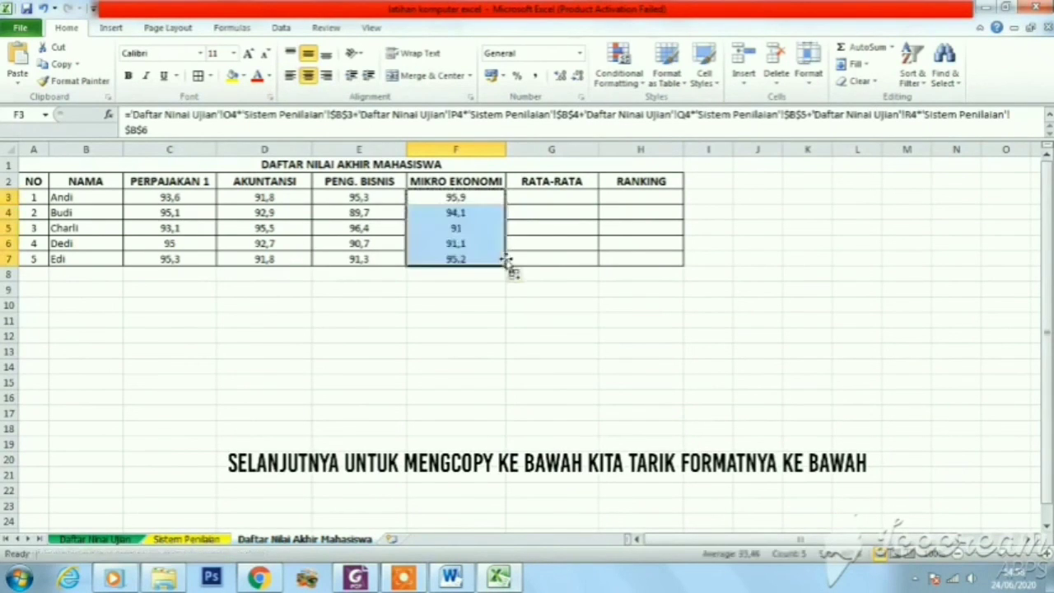
pyautogui.click(198, 77)
pyautogui.click(556, 262)
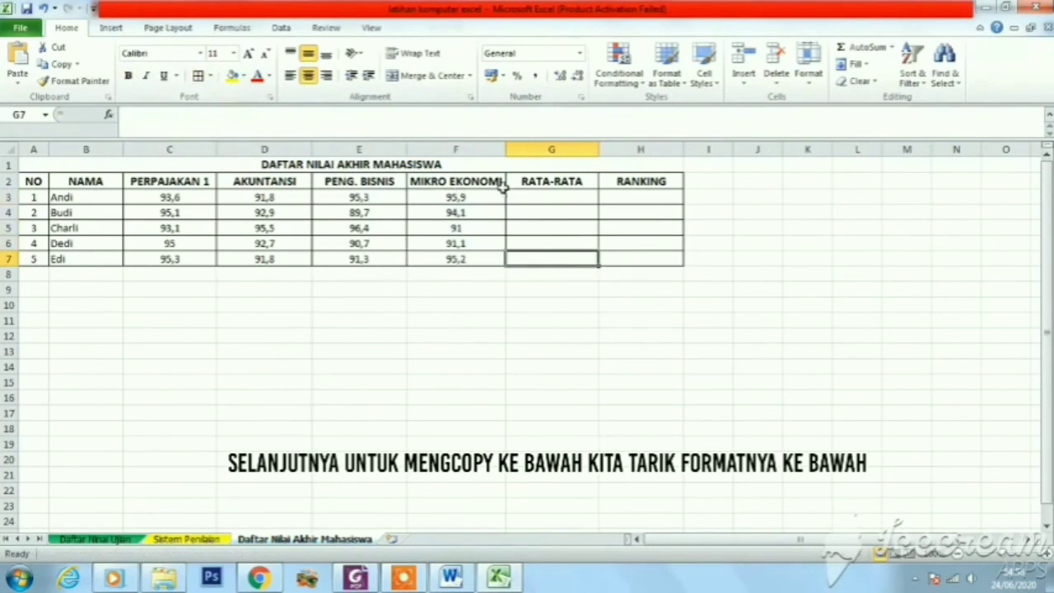
# Switch to the Word document and copy the RATA-RATA formula =AVERAGE(C3:F3)
pyautogui.click(452, 577)
pyautogui.click(497, 452)
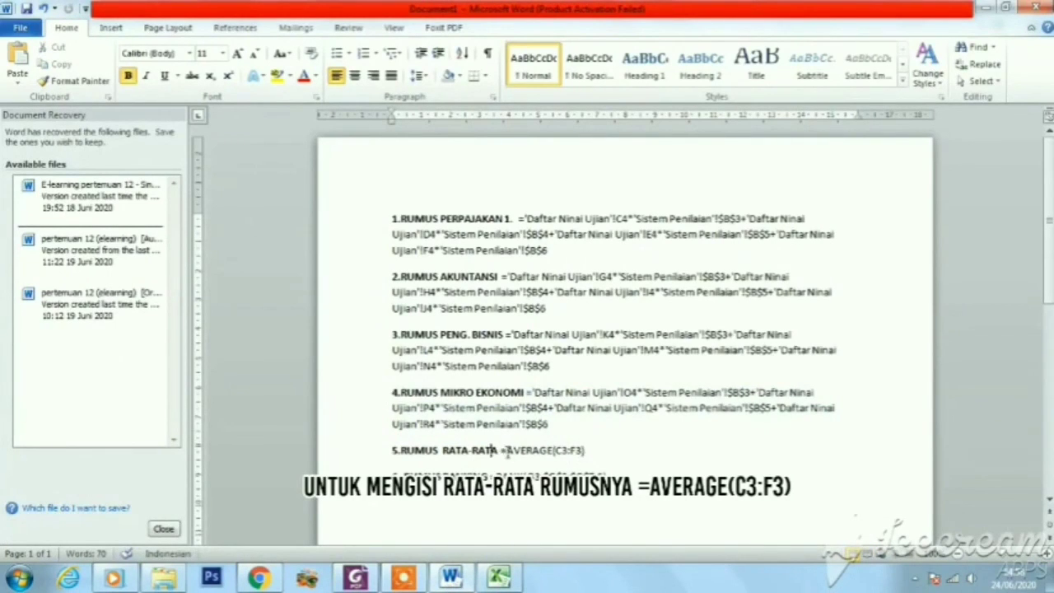
pyautogui.moveTo(502, 453); pyautogui.dragTo(586, 453)
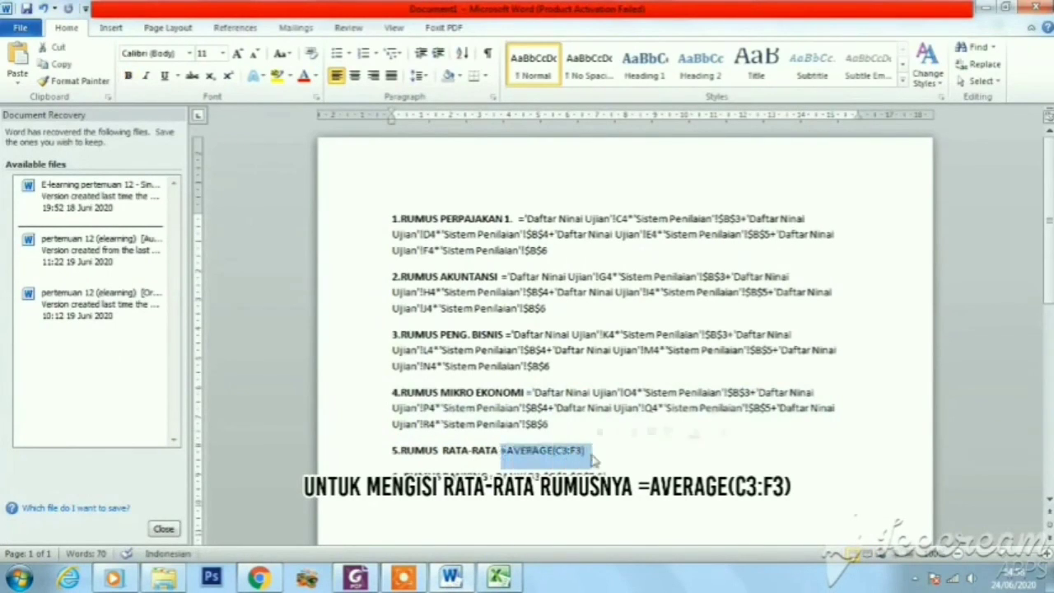
pyautogui.rightClick(553, 453)
pyautogui.click(589, 227)
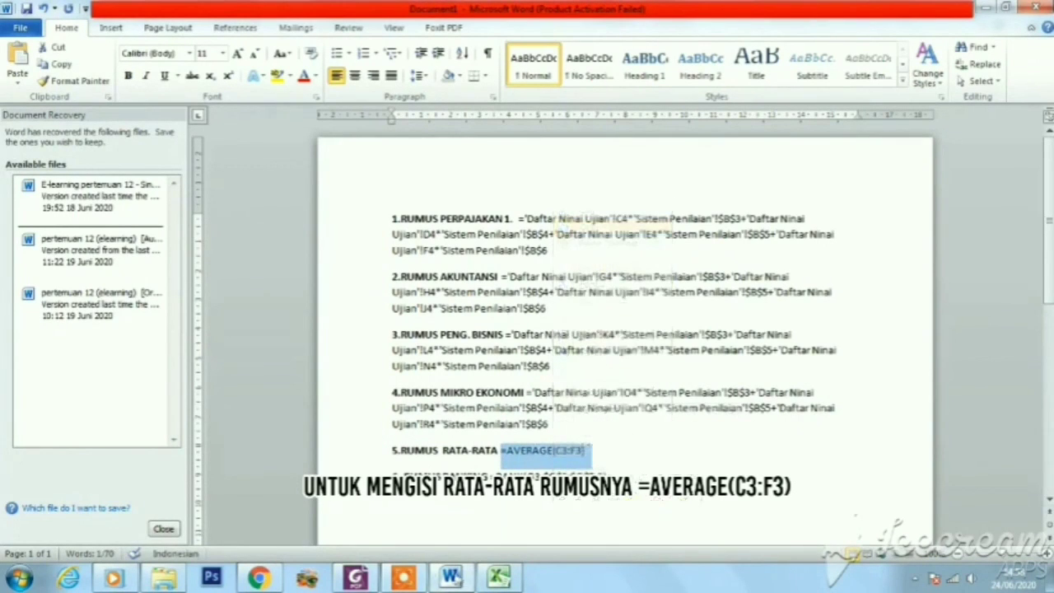
# Return to Excel and paste the copied =AVERAGE(C3:F3) formula into G3, keeping source formatting, and commit it
pyautogui.click(498, 577)
pyautogui.click(551, 198)
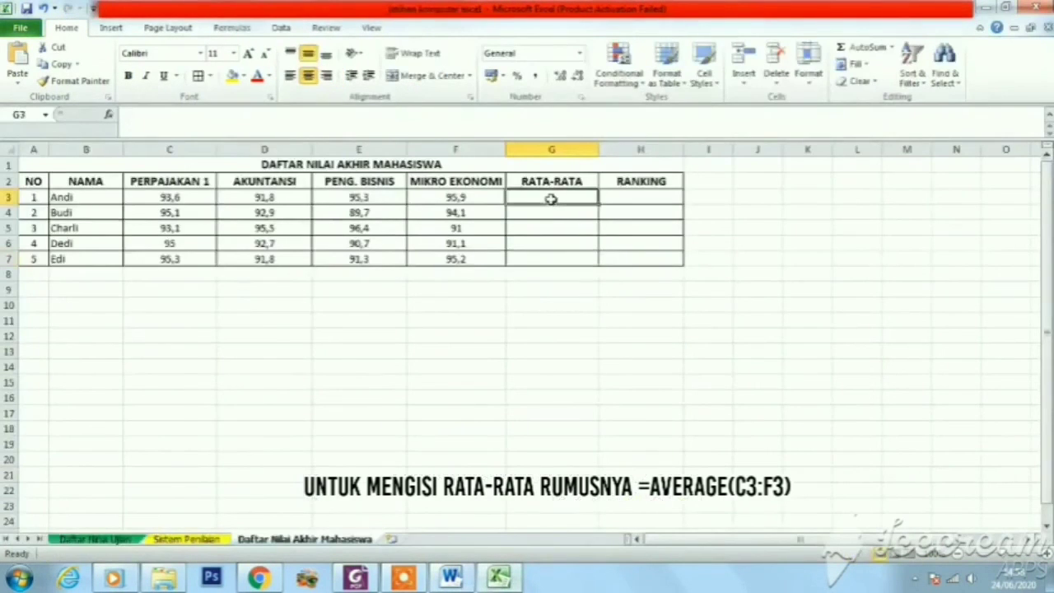
pyautogui.rightClick(551, 198)
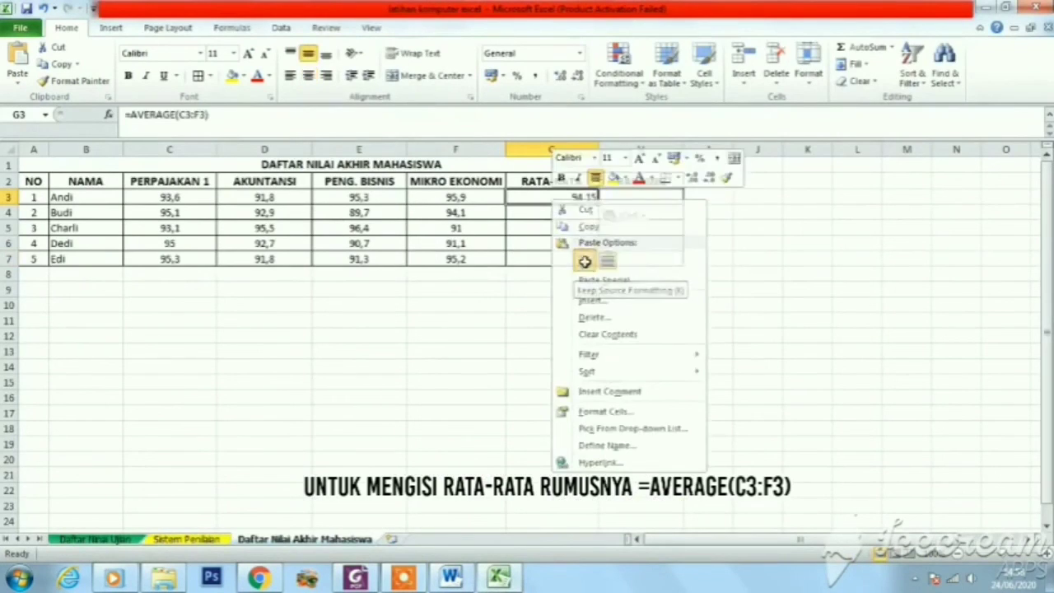
pyautogui.click(586, 260)
pyautogui.click(265, 118)
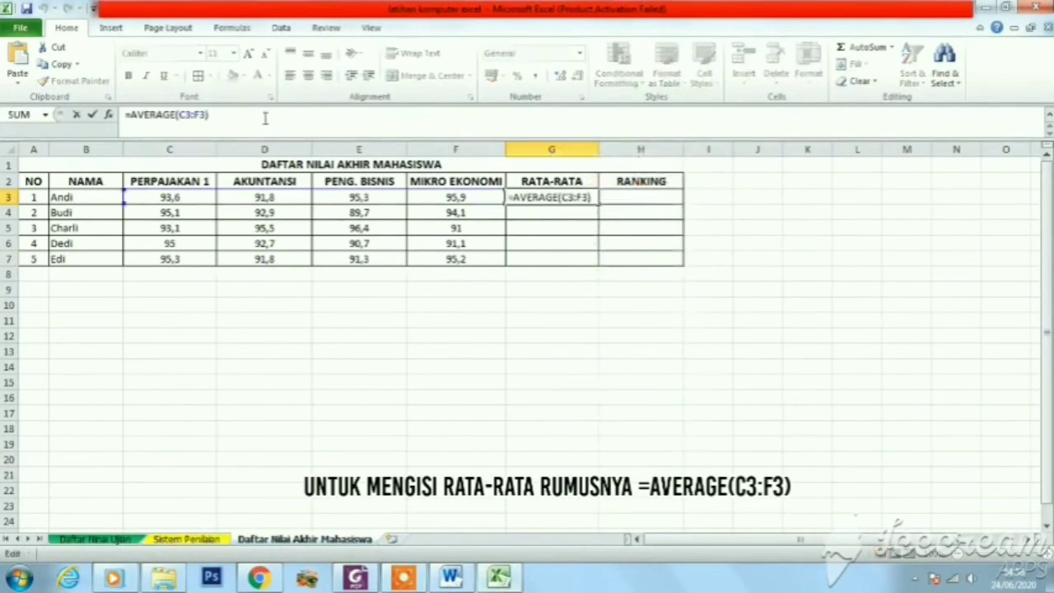
pyautogui.press('Return')
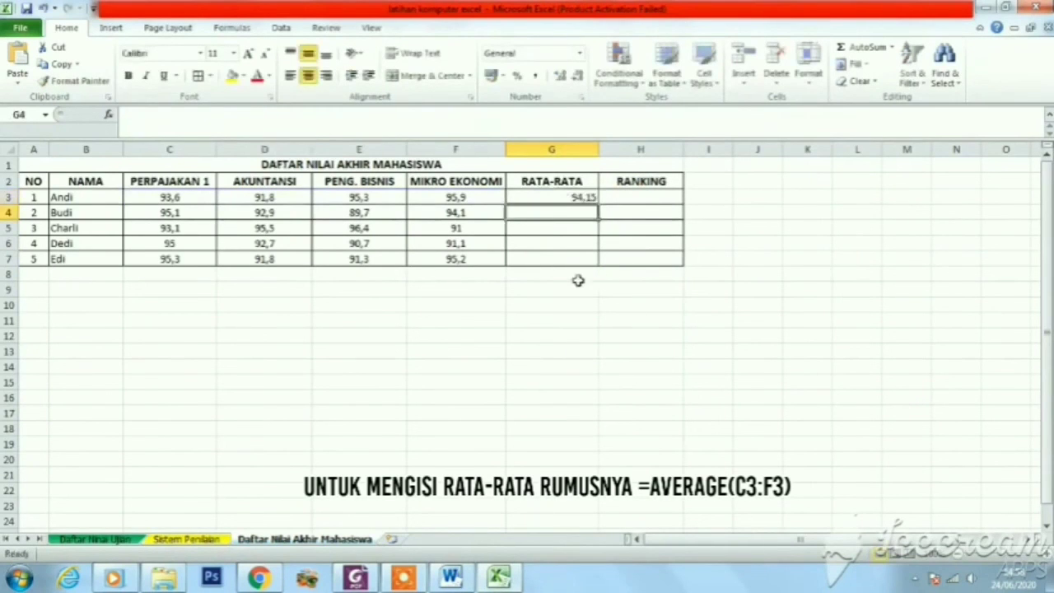
# Copy the RATA-RATA formula from G3 down to G7 and center G3:G7 horizontally
pyautogui.click(543, 257)
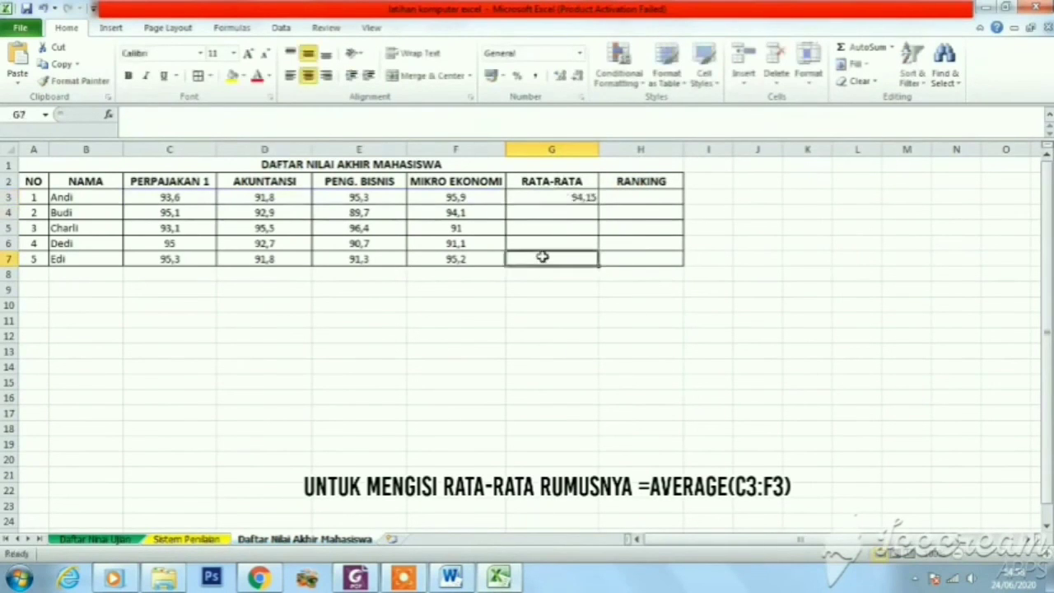
pyautogui.click(547, 200)
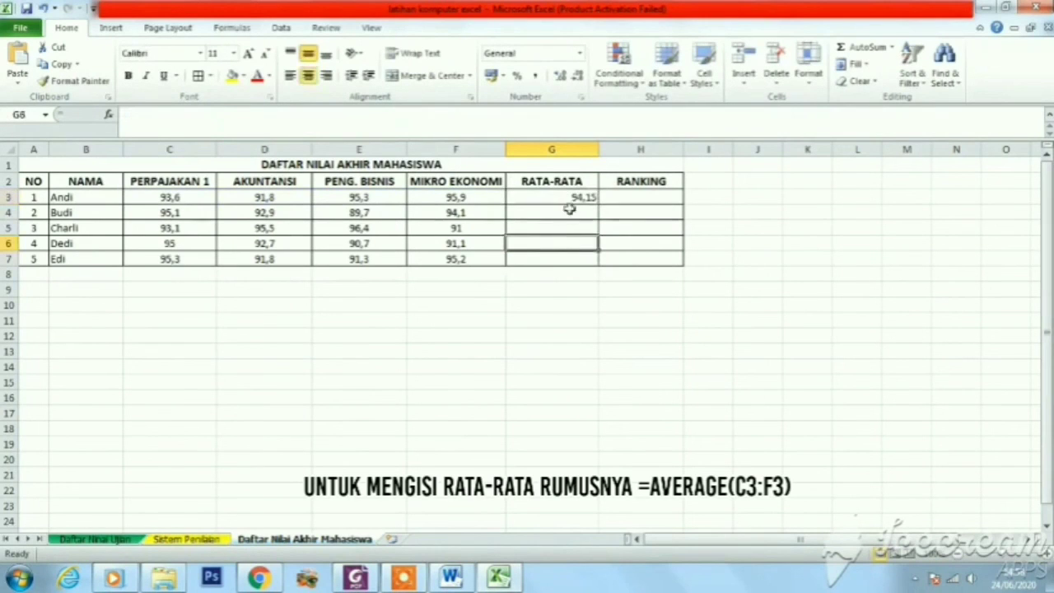
pyautogui.moveTo(600, 204); pyautogui.dragTo(595, 262)
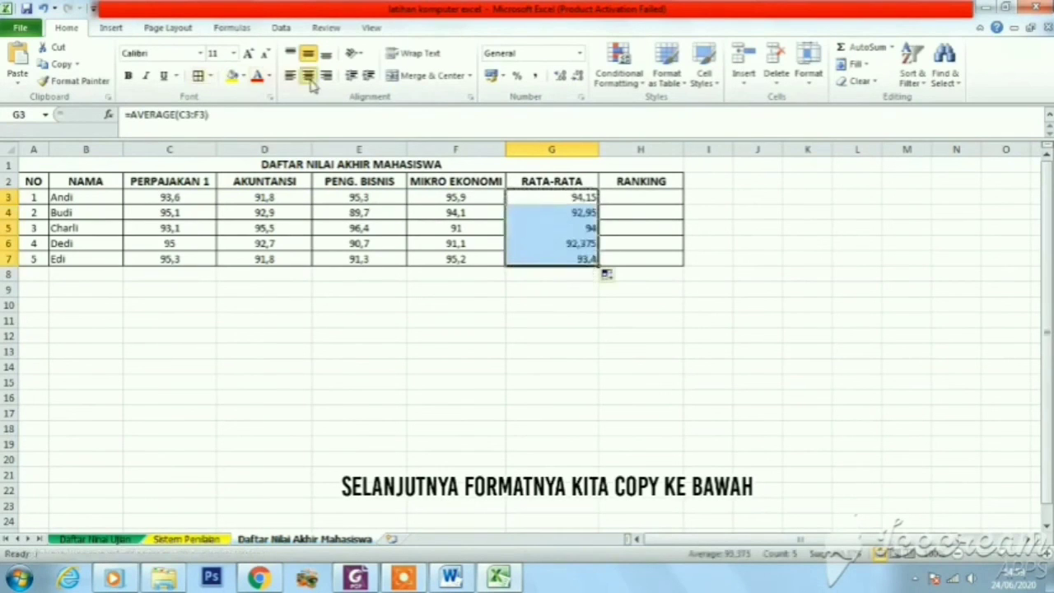
pyautogui.click(308, 75)
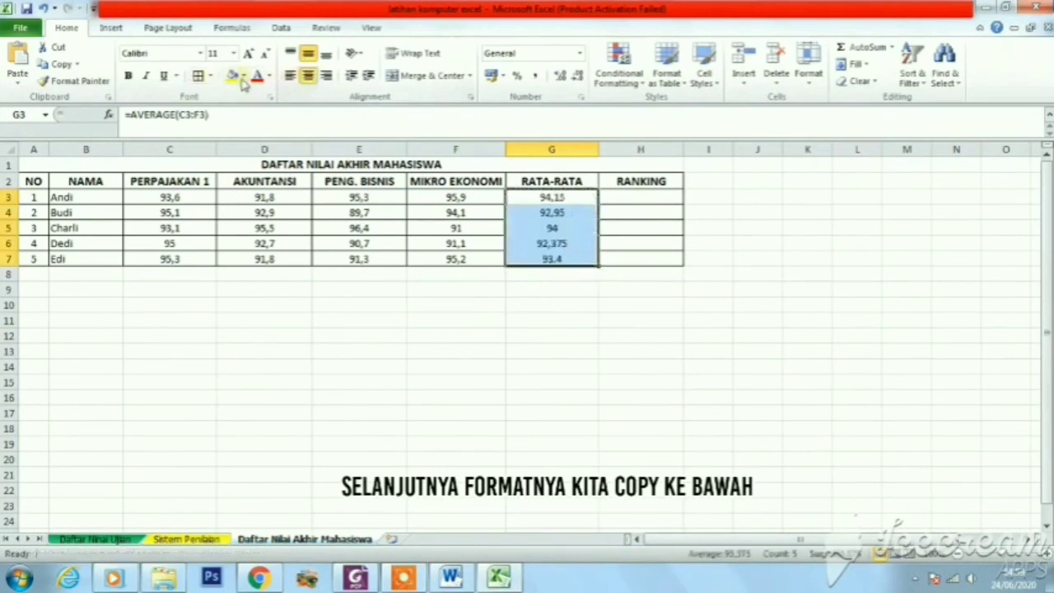
pyautogui.click(607, 314)
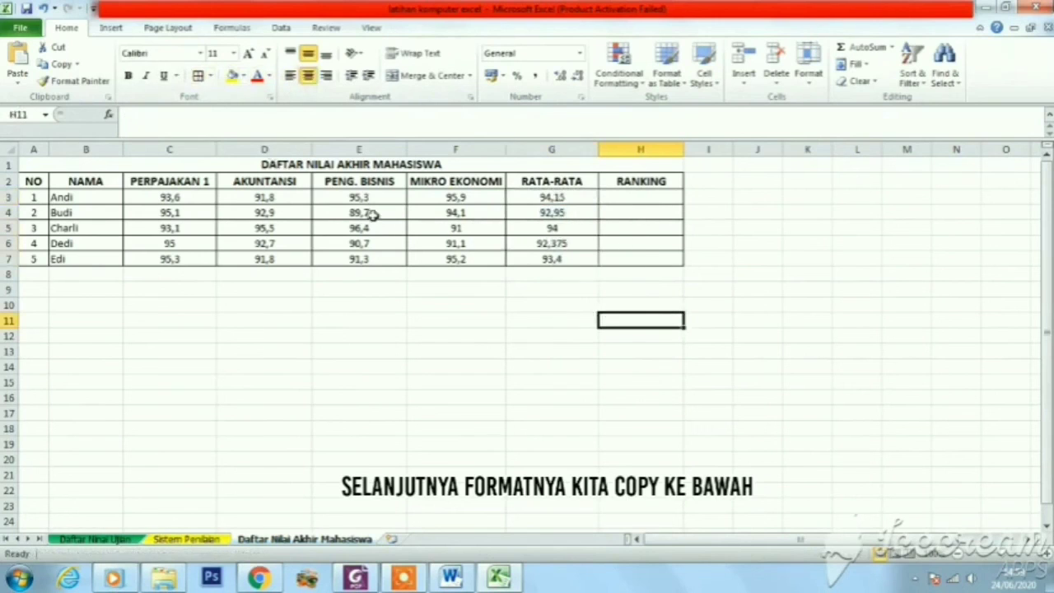
# Select H3 for the ranking, switch to the Word document and copy the formula =RANK(G3;$G$3:$G$7;0)
pyautogui.click(629, 197)
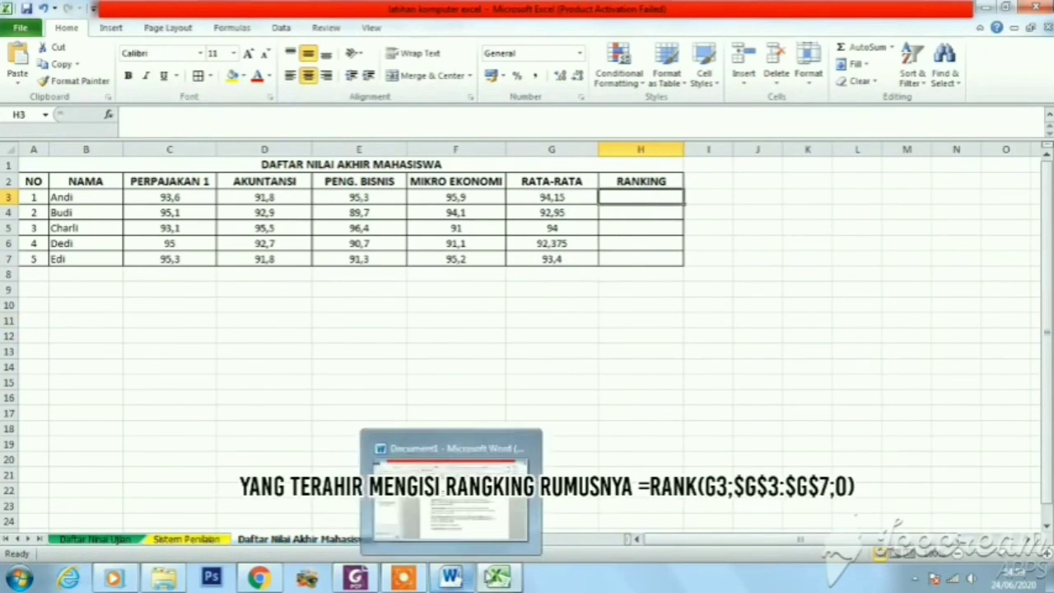
pyautogui.click(464, 581)
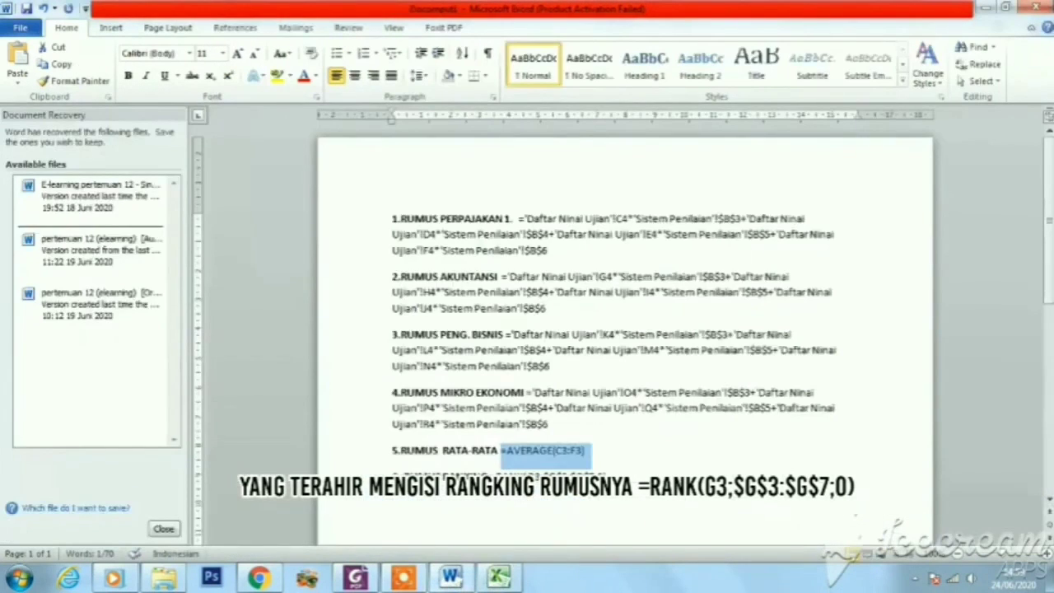
pyautogui.click(556, 499)
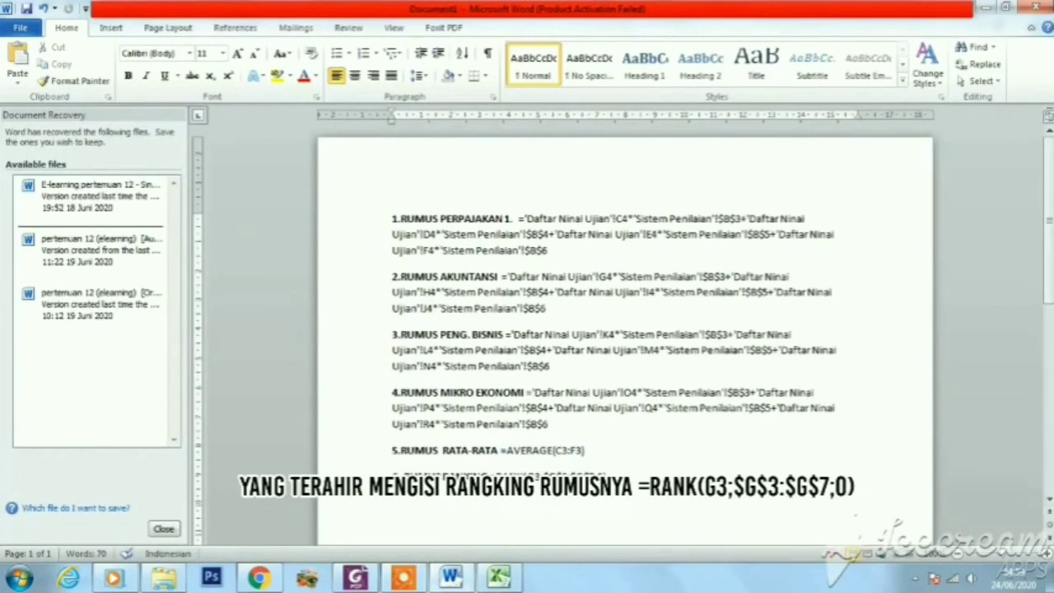
pyautogui.moveTo(502, 476); pyautogui.dragTo(609, 476)
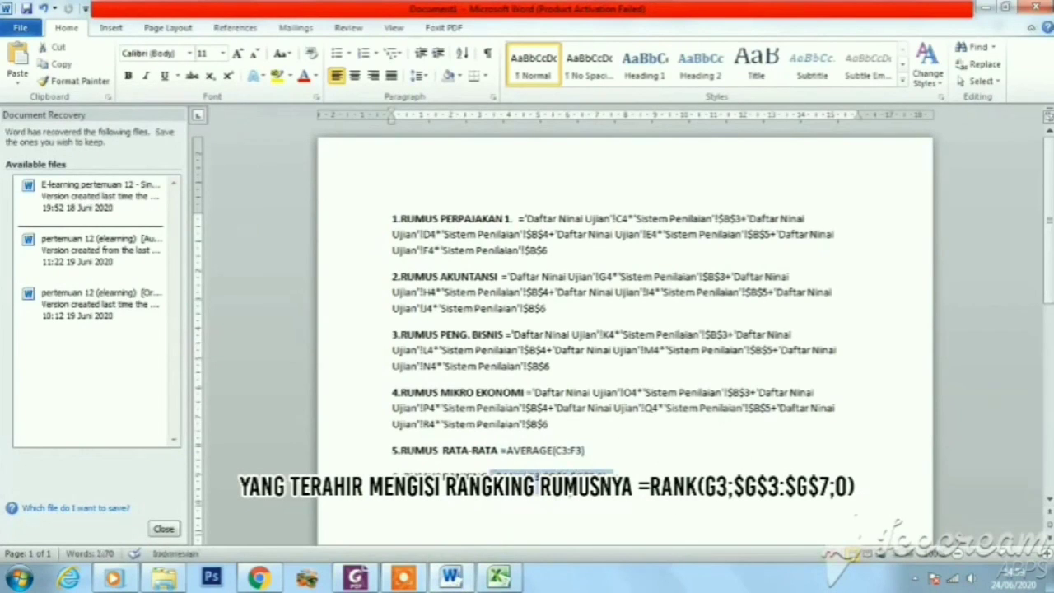
pyautogui.rightClick(564, 480)
pyautogui.click(600, 255)
# Return to Excel and paste the copied RANK formula into H3 under RANKING, keeping source formatting
pyautogui.click(499, 576)
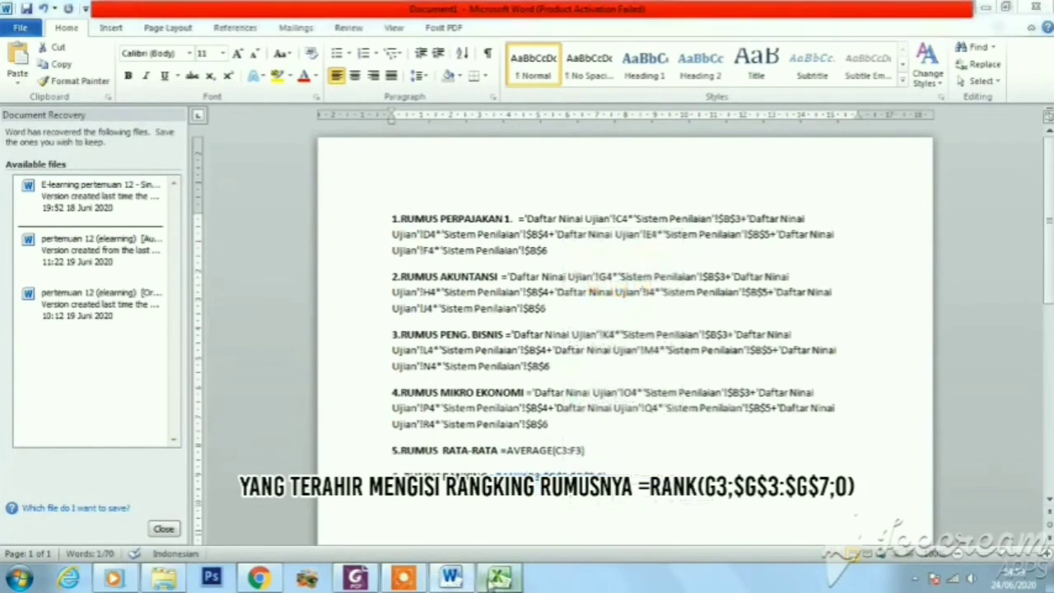
pyautogui.rightClick(639, 206)
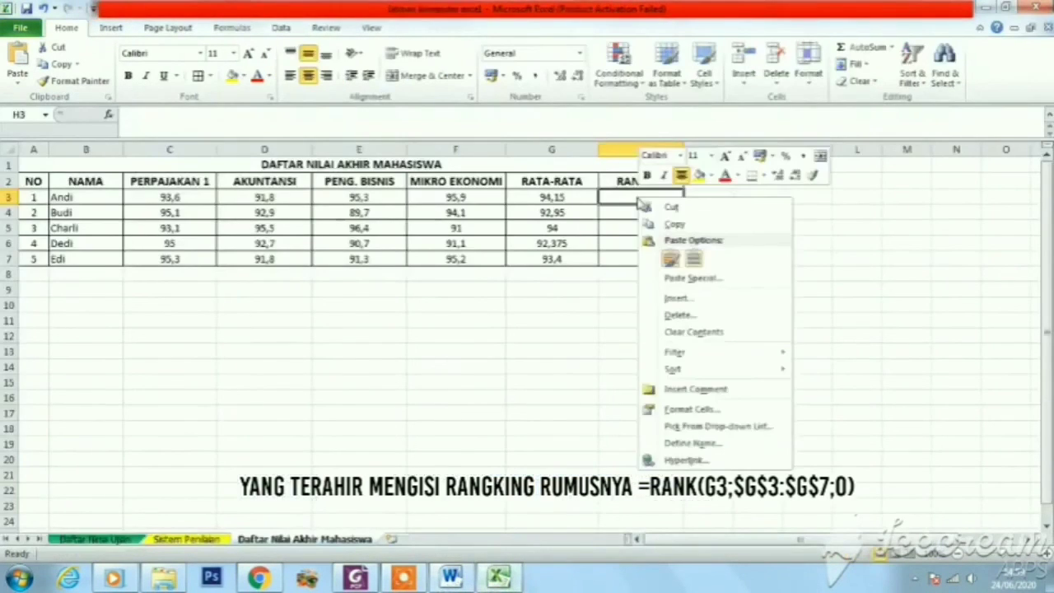
pyautogui.click(672, 257)
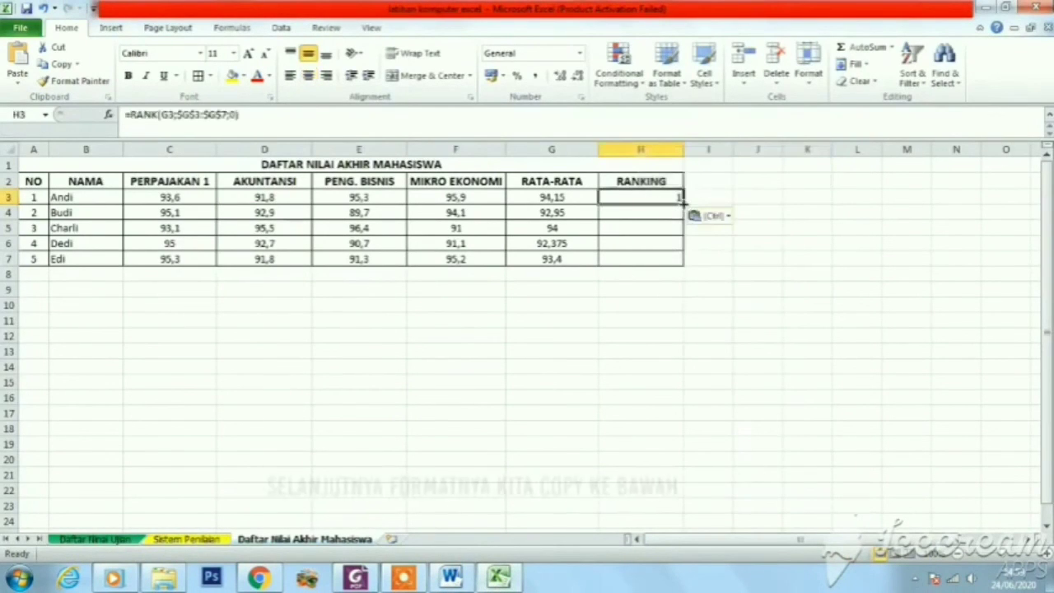
# Copy the RANKING formula from H3 down to H7 and format H3:H7 with borders and horizontal centering
pyautogui.moveTo(682, 203); pyautogui.dragTo(676, 259)
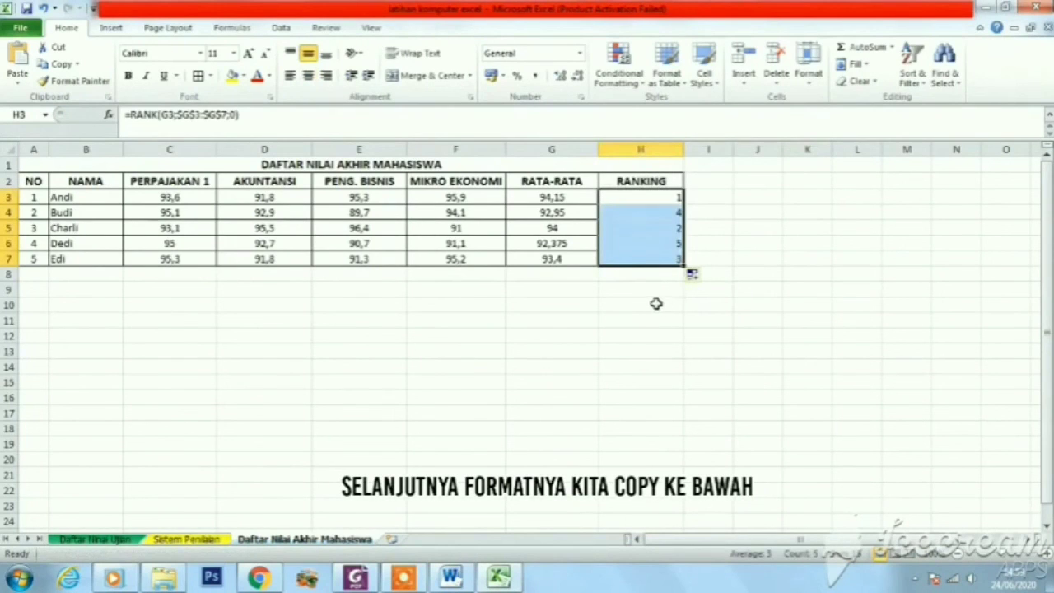
pyautogui.click(198, 76)
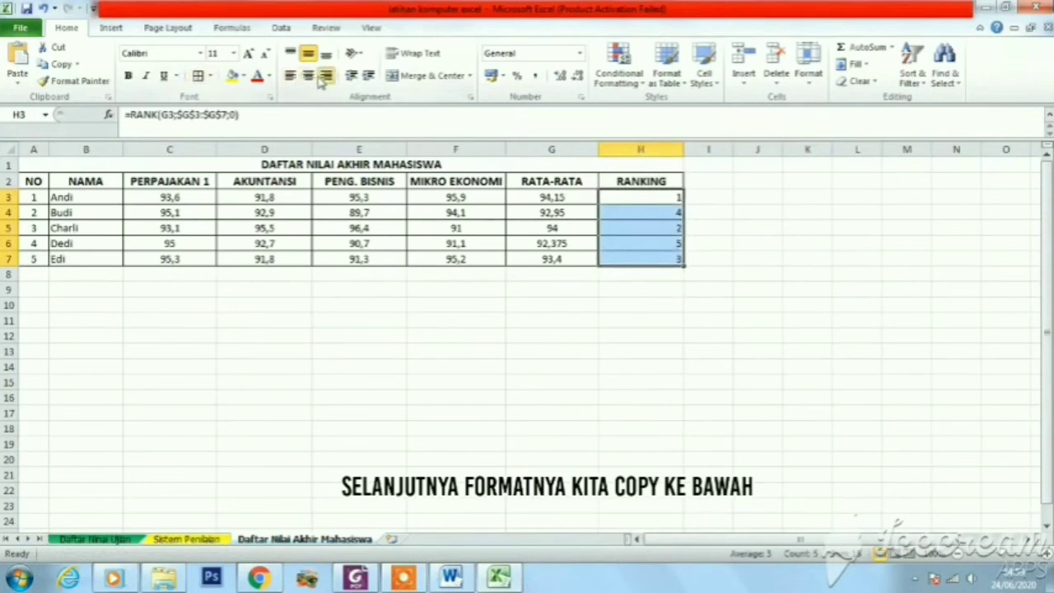
pyautogui.click(310, 75)
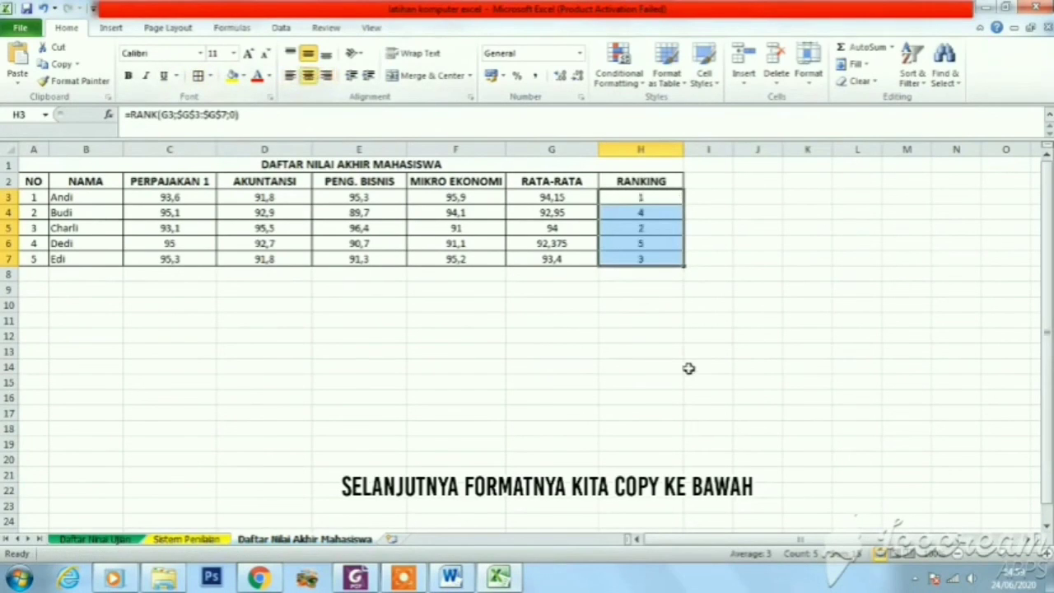